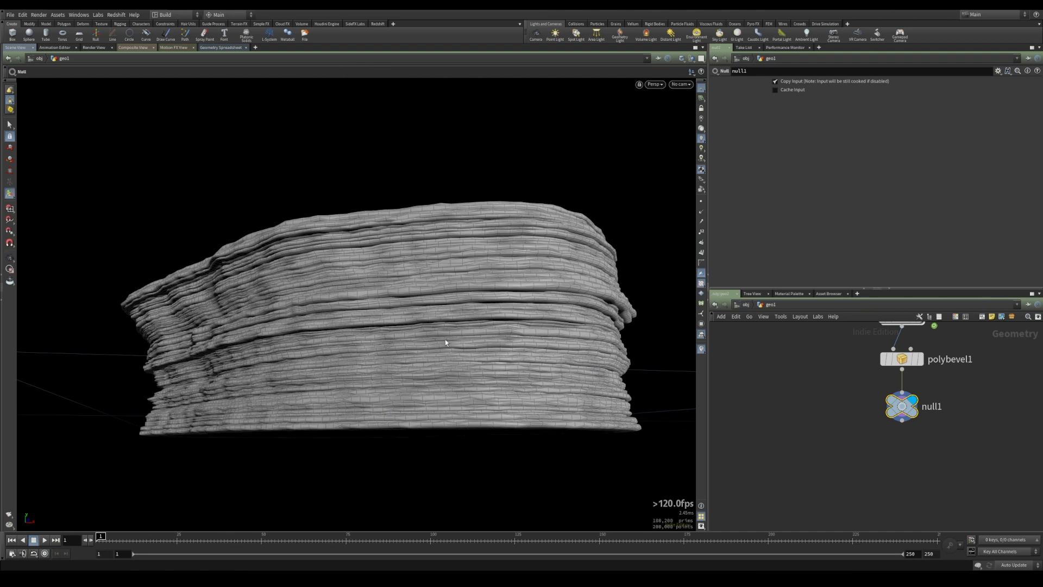
- Add an Exploded View node, wire null1 into it and display its result
key("shift+w")
left_click(807, 466)
key("Tab")
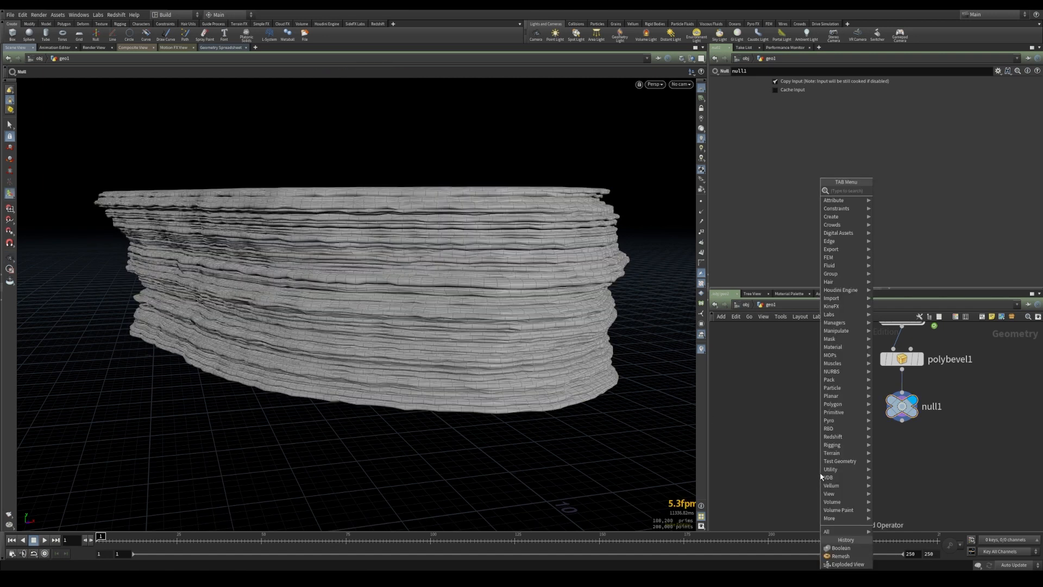
type("obj")
key("Return")
left_click(822, 476)
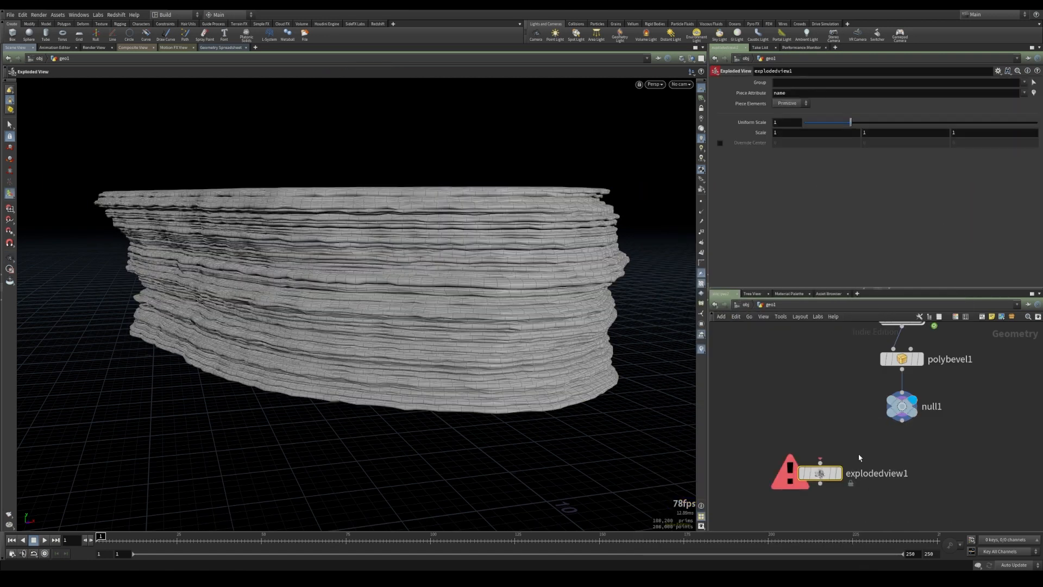
left_click(820, 462)
left_click(839, 471)
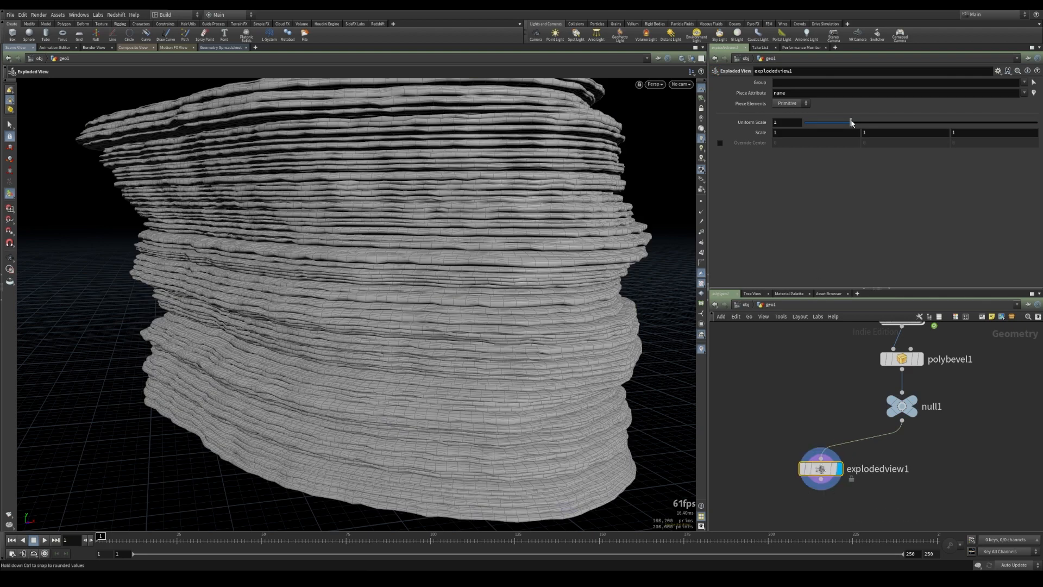
- Spread the rock layers apart with a uniform scale of 5 for inspection and delete the Exploded View node
left_click_drag(850, 122, 1035, 123)
left_click_drag(457, 261, 352, 283, "alt")
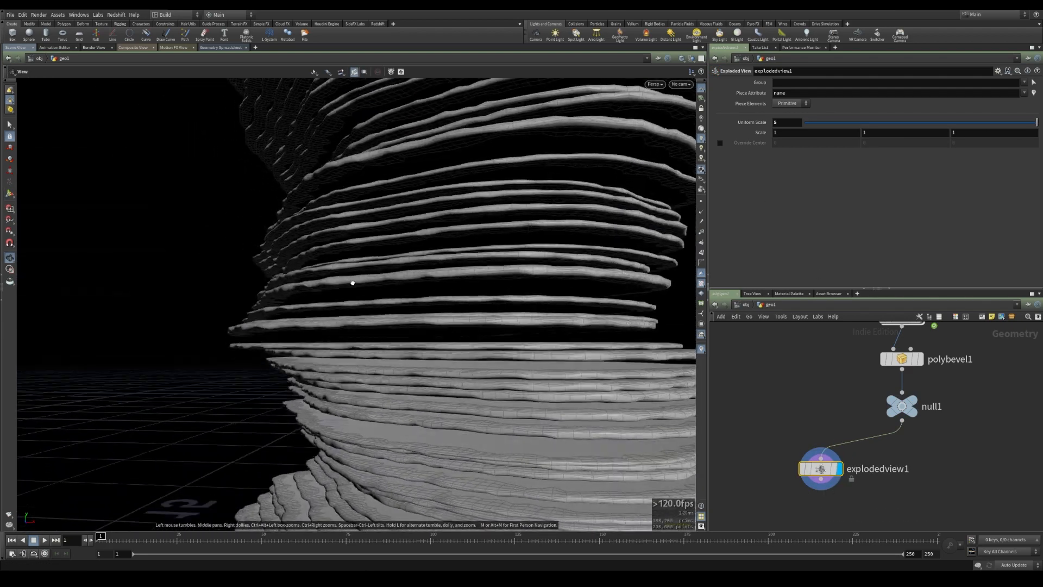
left_click_drag(382, 329, 386, 374, "alt")
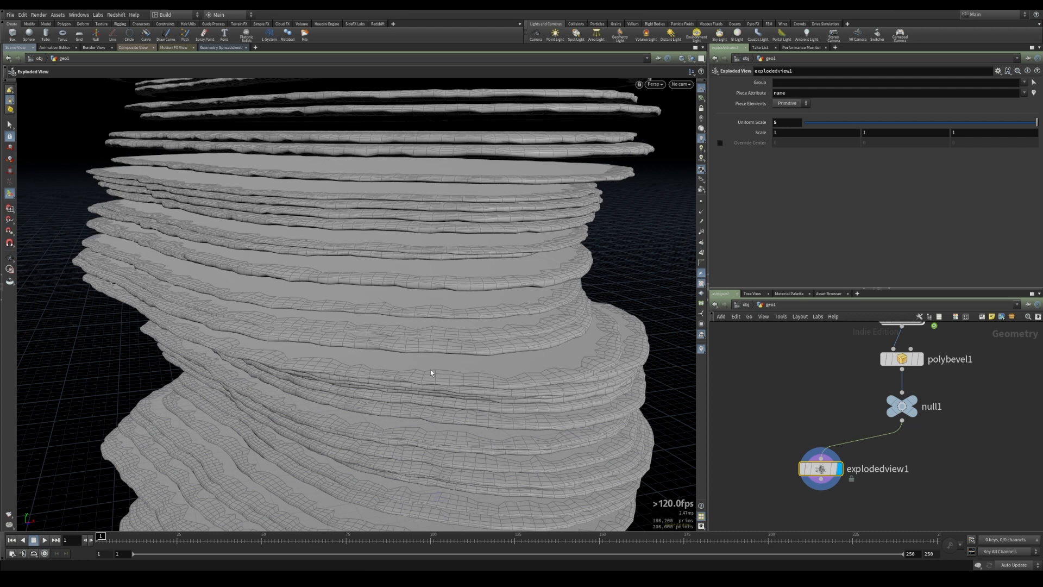
left_click_drag(794, 444, 878, 487)
key("Delete")
- Add a Remesh node, wire null1 into its first input and display its result
key("Tab")
type("rem")
key("Return")
left_click(844, 455)
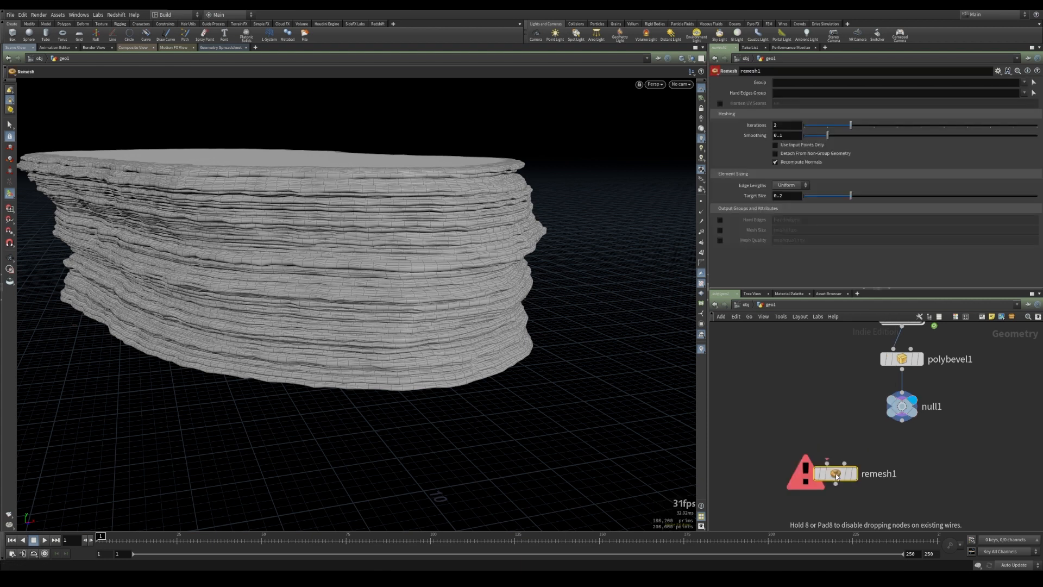
left_click(902, 420)
left_click(836, 476)
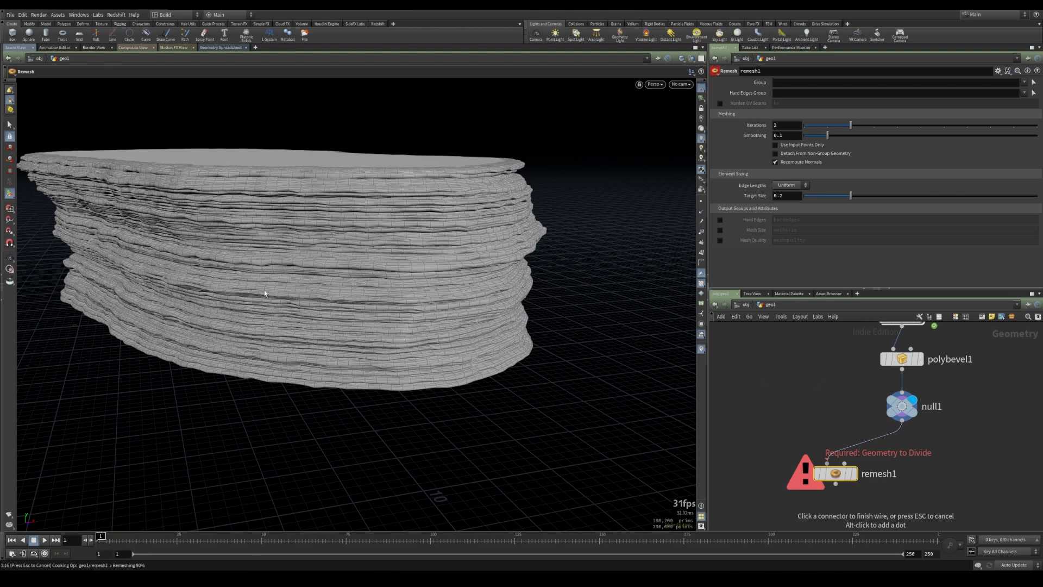
- Examine the remeshed rock's triangles up close and look inside the mesh for overlapping layers
middle_click_drag(286, 288, 342, 338, "alt")
mouse_move(343, 337)
left_mouse_down("alt")
mouse_move(341, 347)
mouse_move(336, 340)
left_mouse_up("alt")
middle_click_drag(336, 340, 348, 340, "alt")
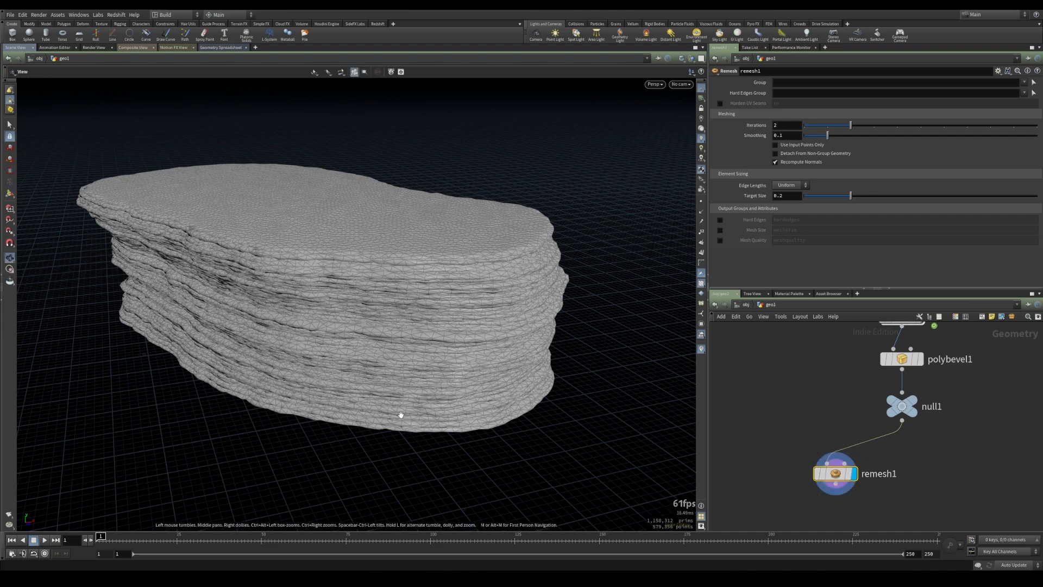
left_click_drag(402, 419, 361, 410, "alt")
scroll(366, 401, "up", 10)
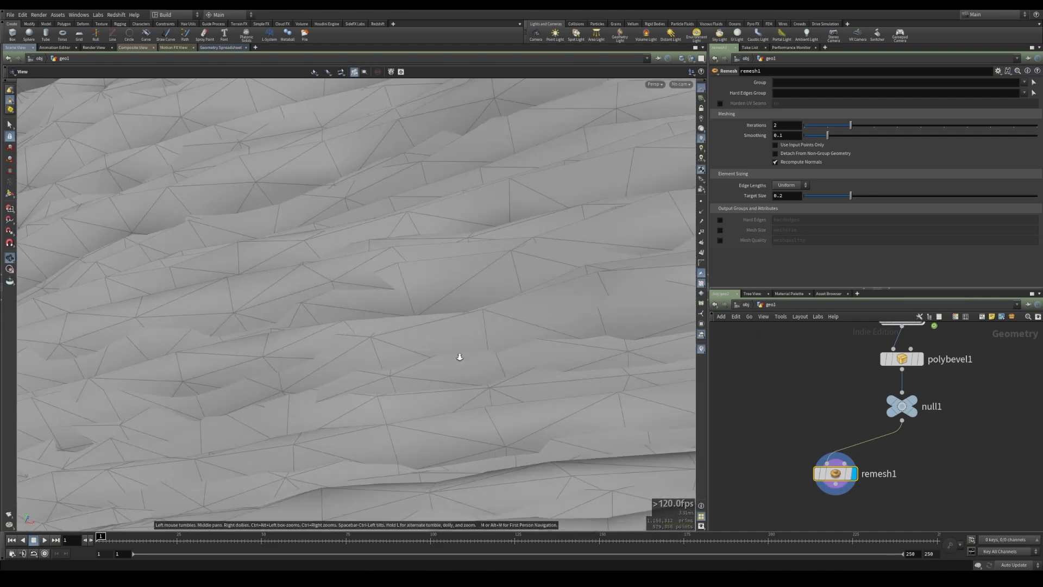
right_click_drag(459, 357, 1039, 338, "alt")
right_click_drag(401, 354, 1035, 349, "alt")
left_click_drag(486, 347, 527, 400, "alt")
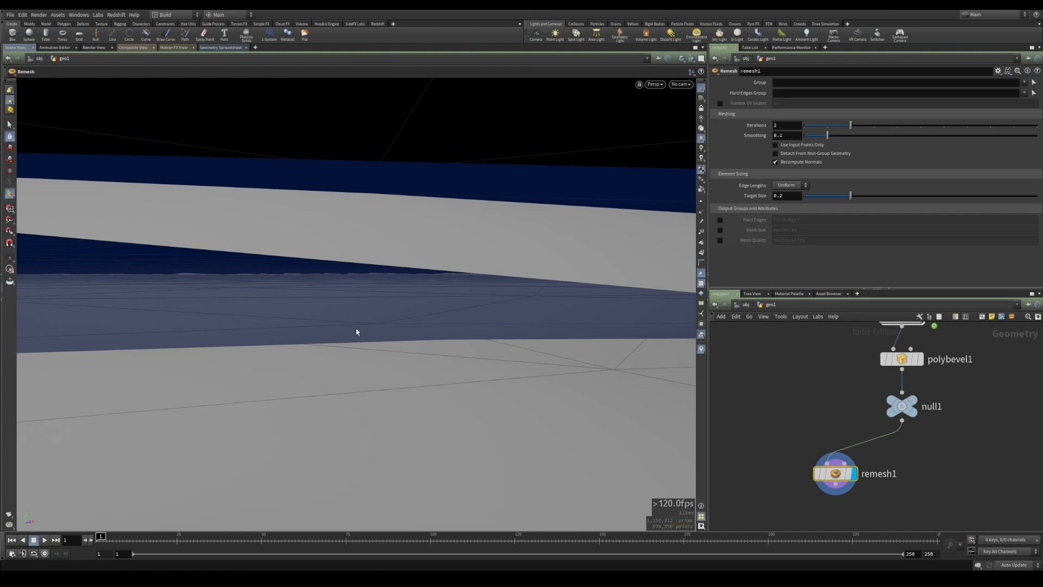
right_click_drag(482, 341, 81, 288, "alt")
right_click_drag(375, 296, 109, 280, "alt")
middle_click_drag(330, 258, 328, 317, "alt")
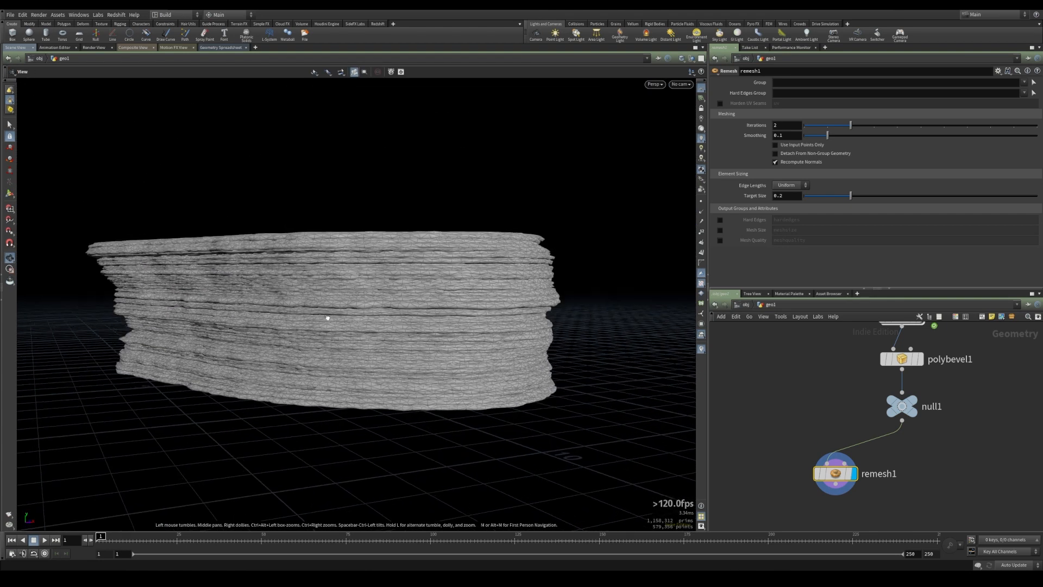
left_click_drag(328, 316, 353, 375, "alt")
- Add a Boolean node beside remesh1 and set its operation to Union
left_click(753, 455)
key("Tab")
type("bool")
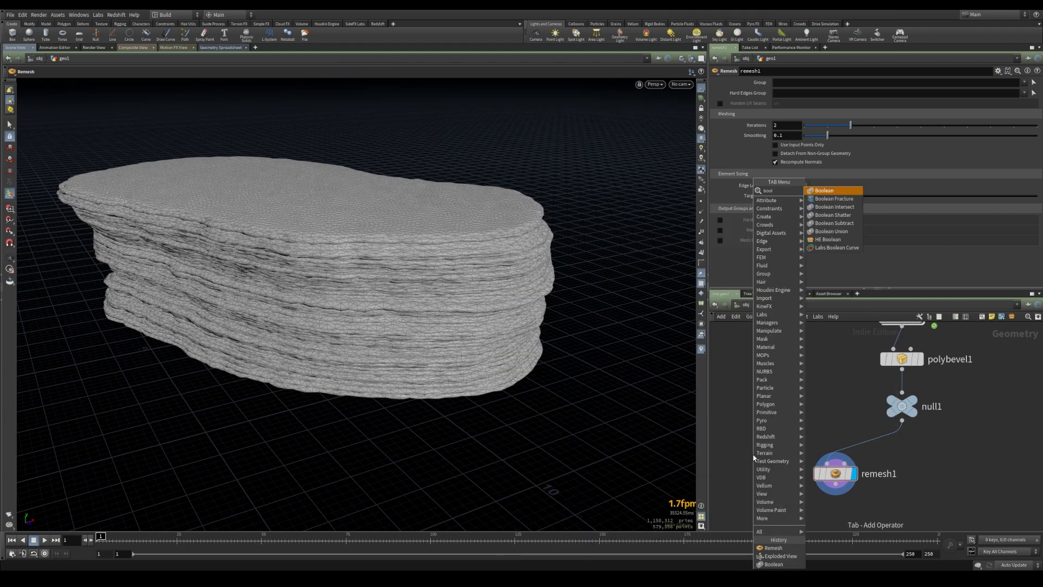
key("Return")
left_click(755, 458)
left_click(784, 165)
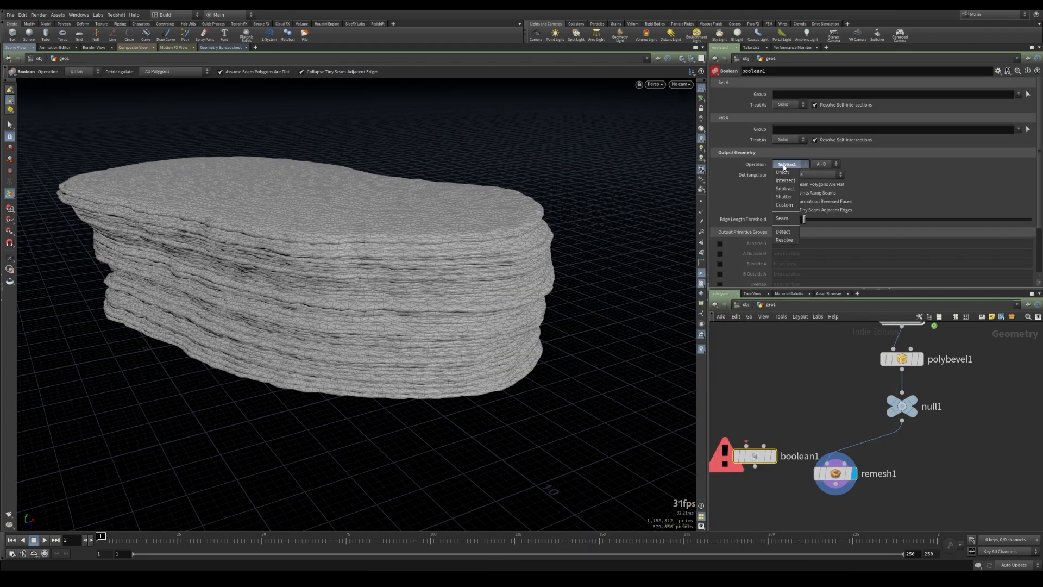
left_click(782, 174)
- Wire null1 into the first input of boolean1 and display its result
middle_click_drag(833, 391, 866, 373)
left_click(934, 403)
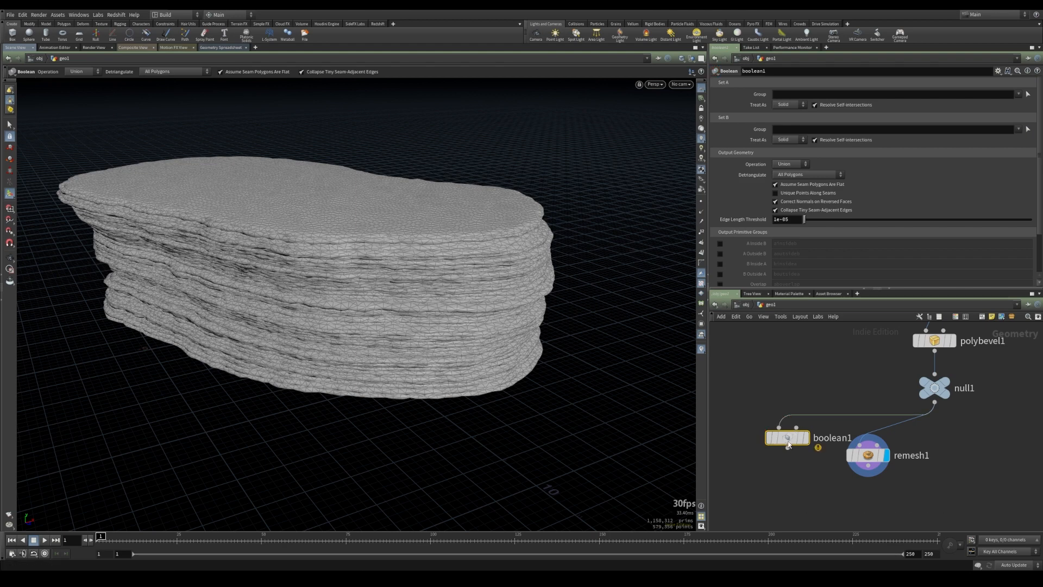
left_click(806, 437)
key("Escape")
- Examine the Boolean result from outside and inside to check how the rock layers merge
right_click_drag(353, 357, 608, 316)
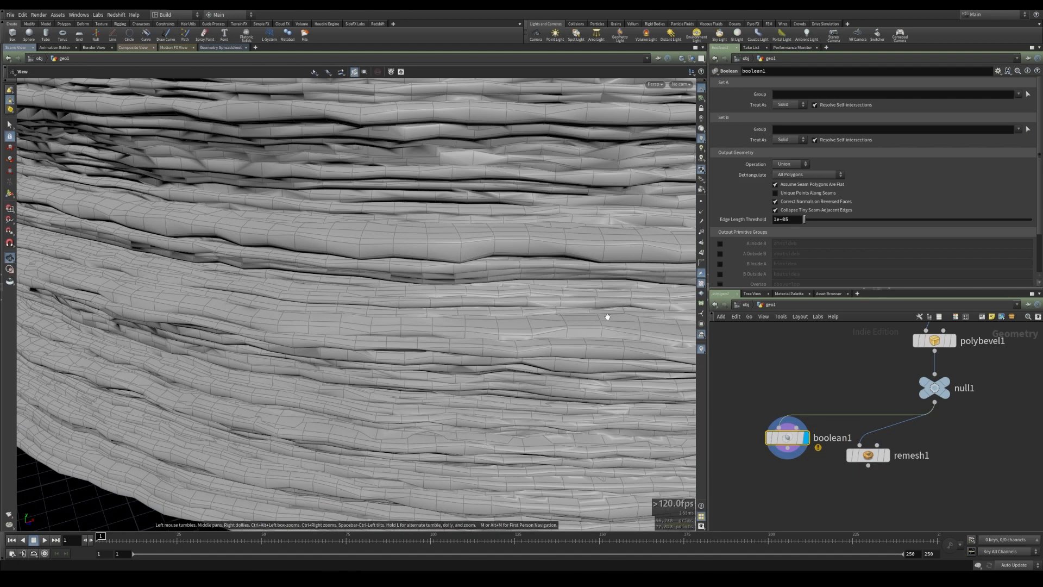
left_click_drag(608, 316, 309, 298)
right_click_drag(310, 299, 505, 288)
left_click_drag(505, 287, 380, 305)
right_click_drag(380, 305, 632, 288)
left_click_drag(420, 307, 317, 294)
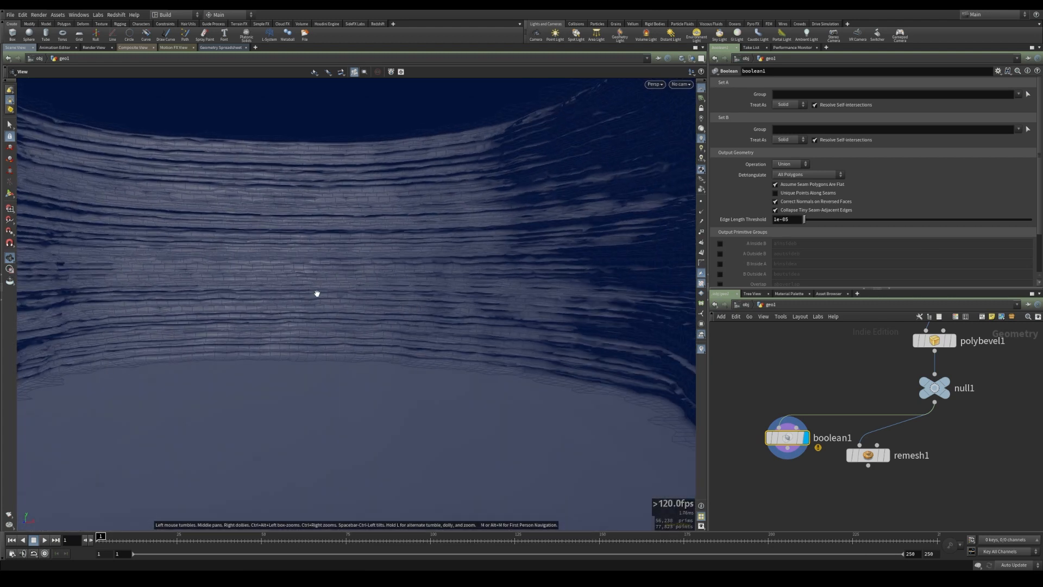
right_click_drag(317, 293, 381, 263)
middle_click_drag(382, 263, 338, 377)
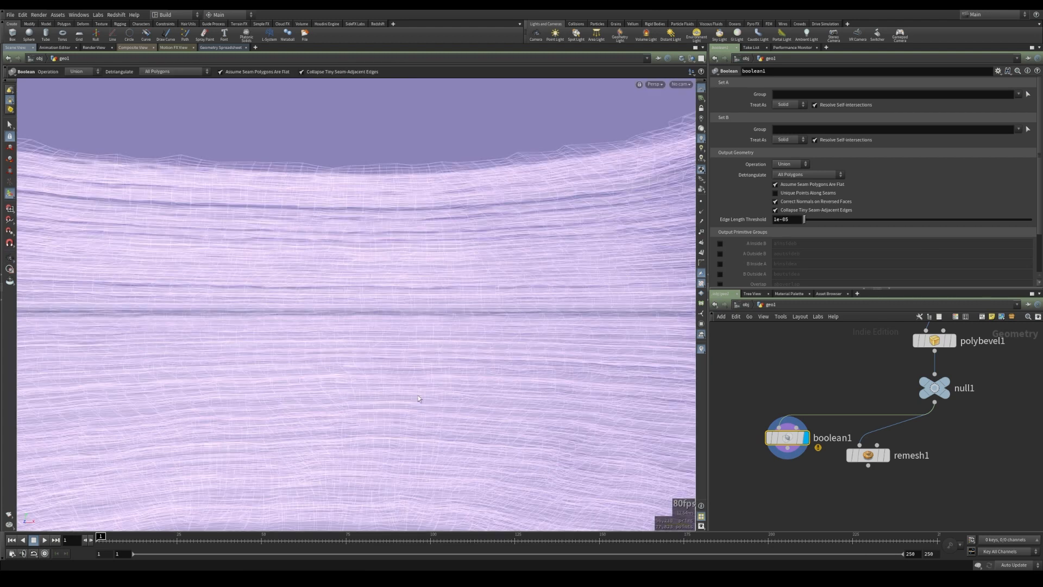
right_click_drag(489, 352, 386, 310)
left_click_drag(387, 310, 352, 338)
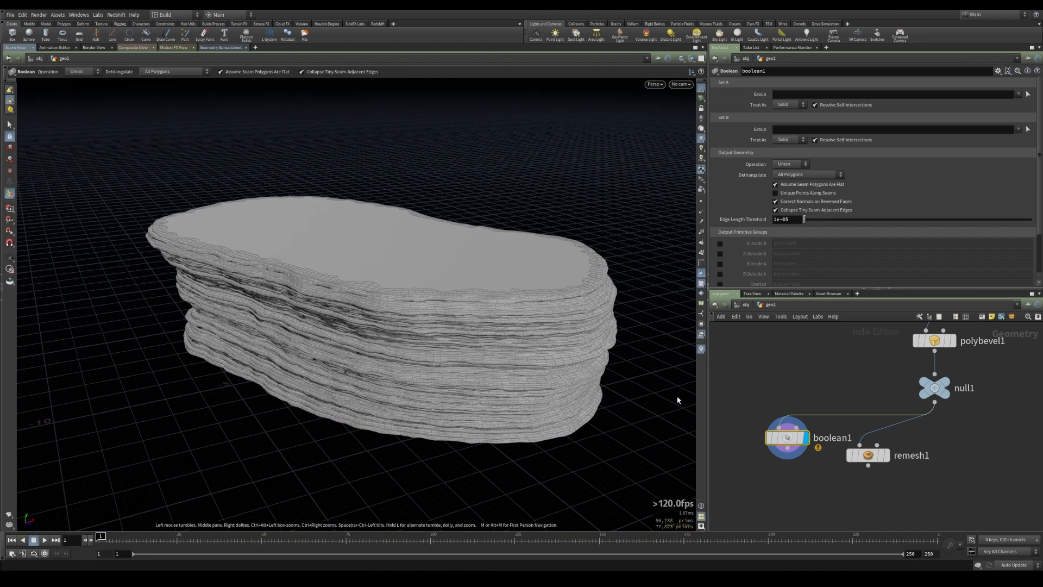
- Wire boolean1 into remesh1, display the remesh and place the node directly beneath boolean1
left_click_drag(868, 455, 858, 491)
left_click(787, 459)
left_click(850, 480)
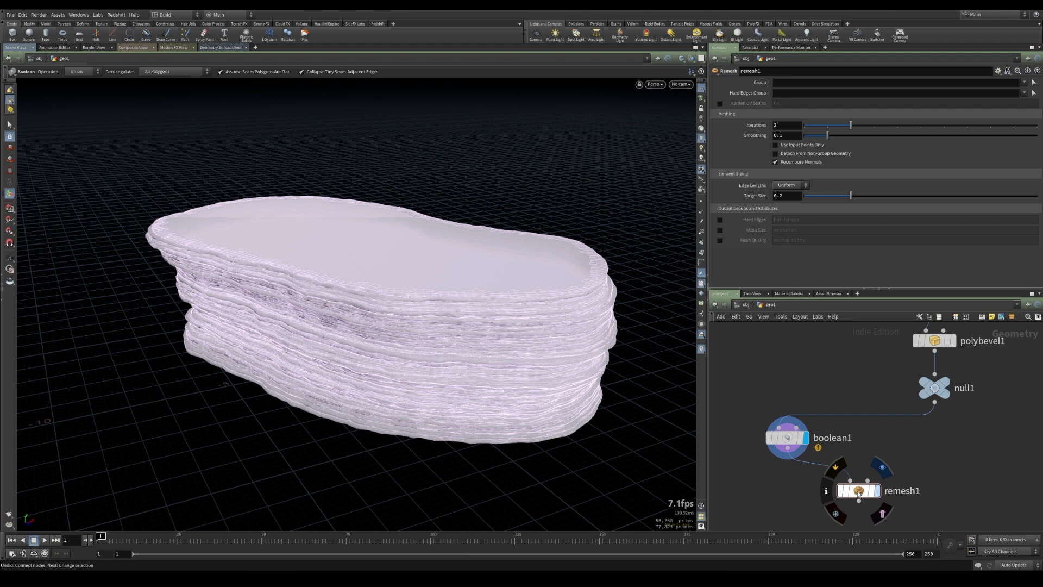
left_click(858, 493)
left_click_drag(858, 493, 794, 490)
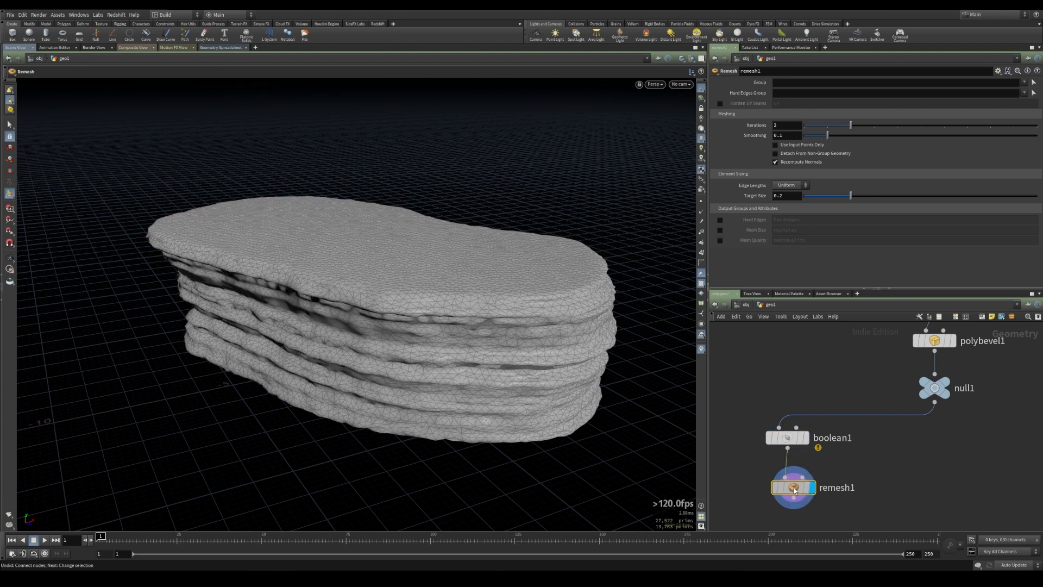
- Set the remesh target size to 0.05 and inspect the denser rock mesh
left_click_drag(239, 514, 418, 375, "alt")
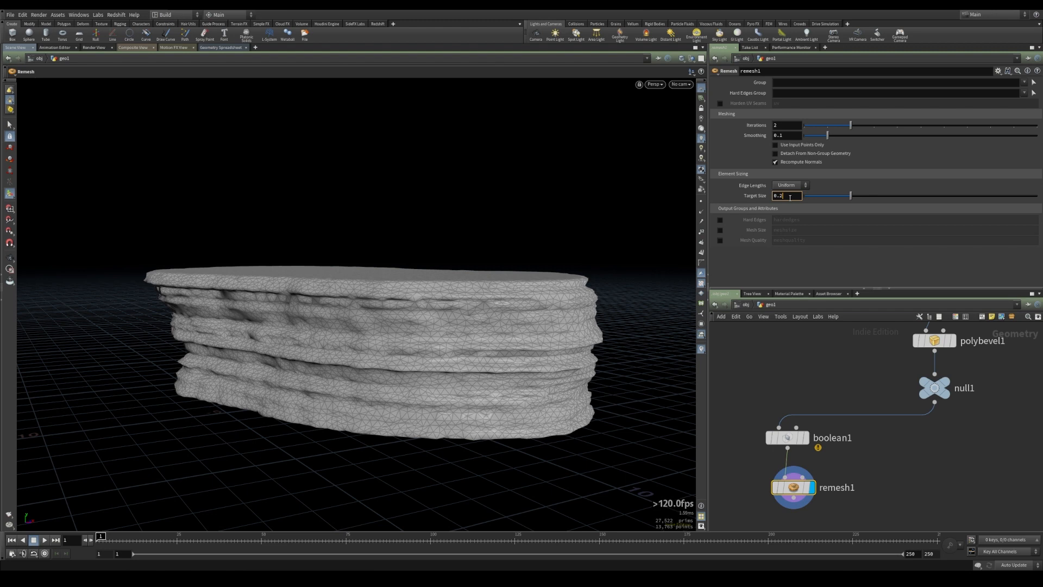
key("Return")
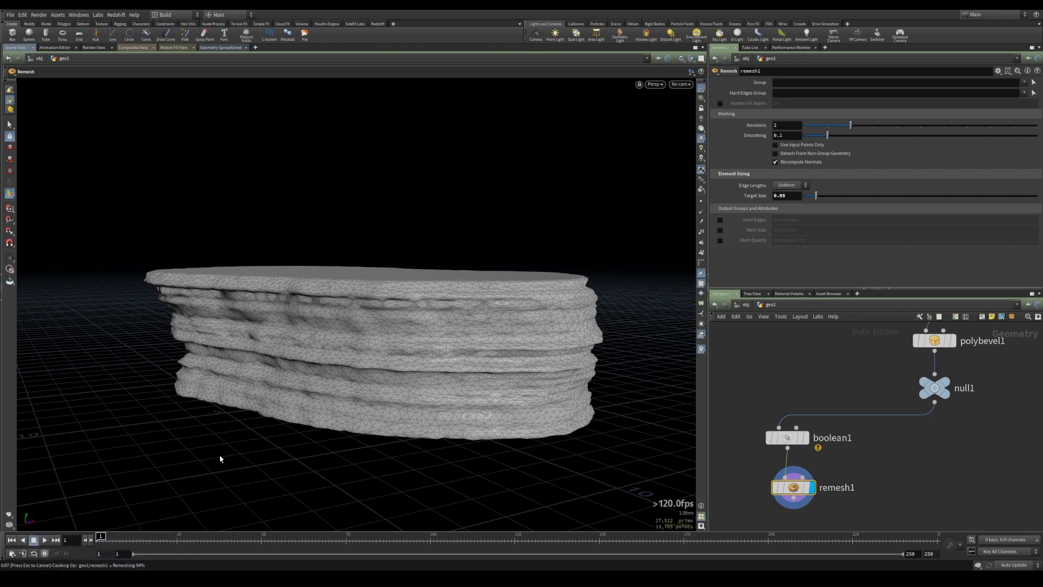
key("Escape")
mouse_move(248, 360)
left_mouse_down()
mouse_move(263, 400)
mouse_move(232, 360)
mouse_move(252, 369)
left_mouse_up()
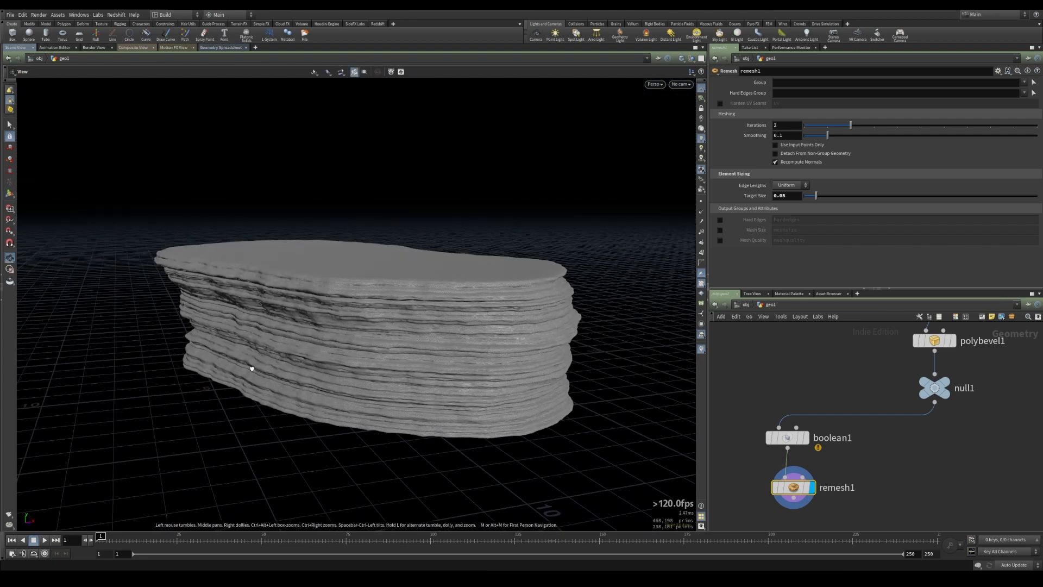
right_click_drag(295, 356, 346, 338)
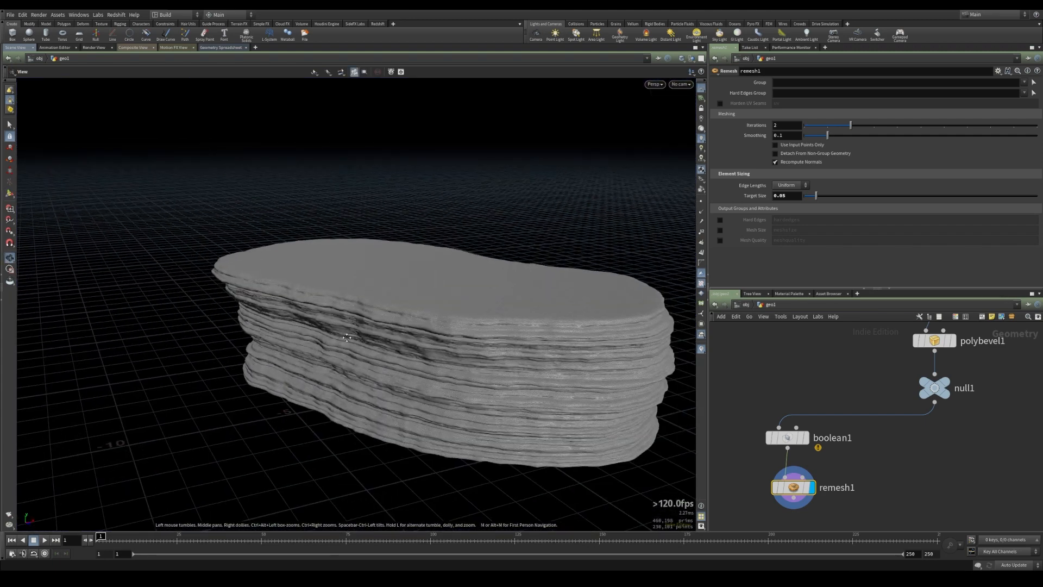
middle_click_drag(347, 337, 288, 343)
key("Return")
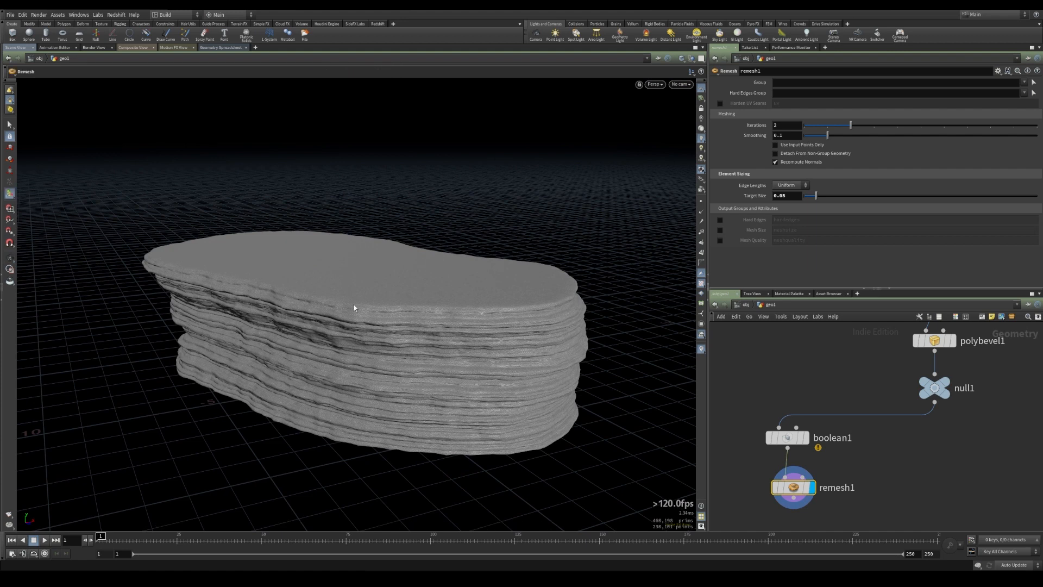
- Move boolean1 and remesh1 together so that they line up beneath null1
scroll(945, 502, "down", 1)
middle_click_drag(950, 517, 929, 492)
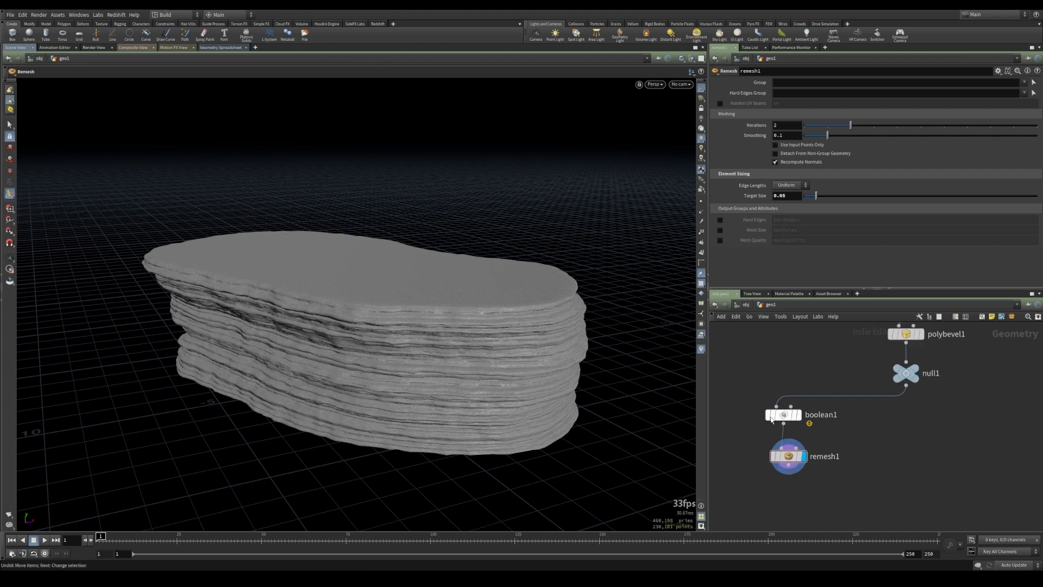
left_click(783, 416, "shift")
left_click_drag(783, 415, 900, 421)
left_click(827, 456)
middle_click_drag(846, 484, 832, 417)
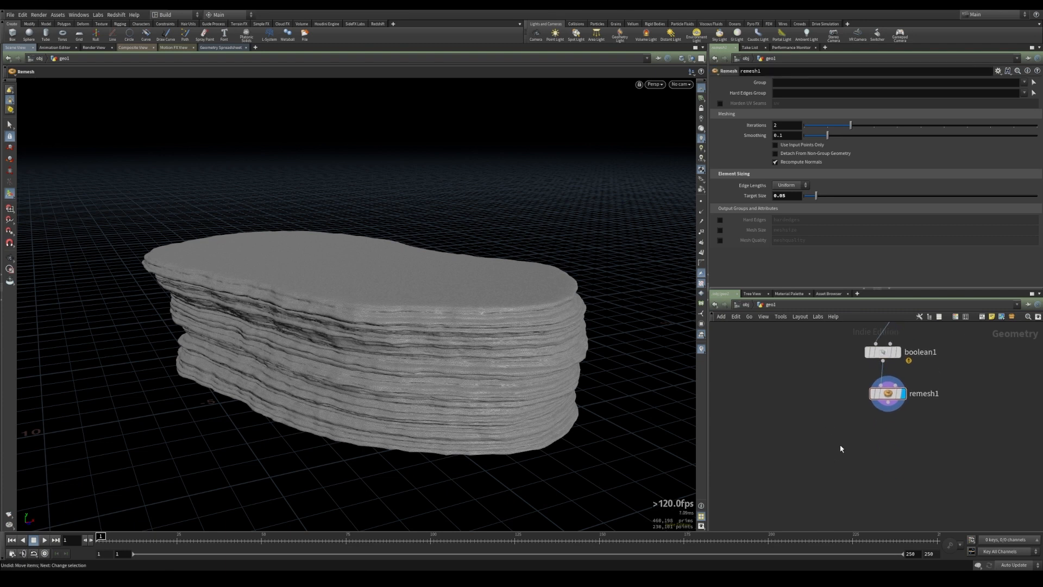
- Add a Point VOP node below remesh1
key("Tab")
type("vop")
key("Down")
key("Down")
key("Return")
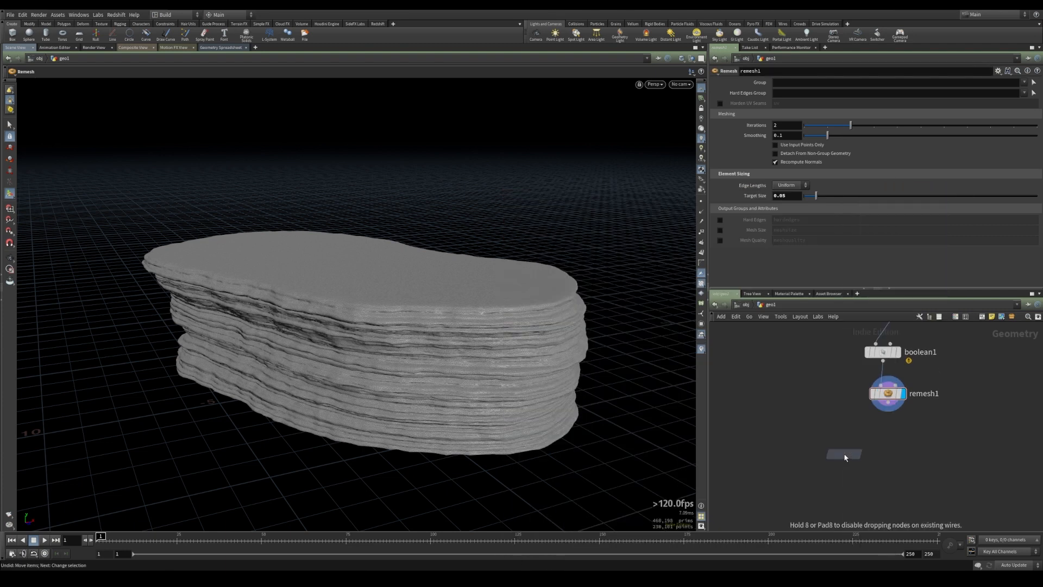
left_click(888, 451)
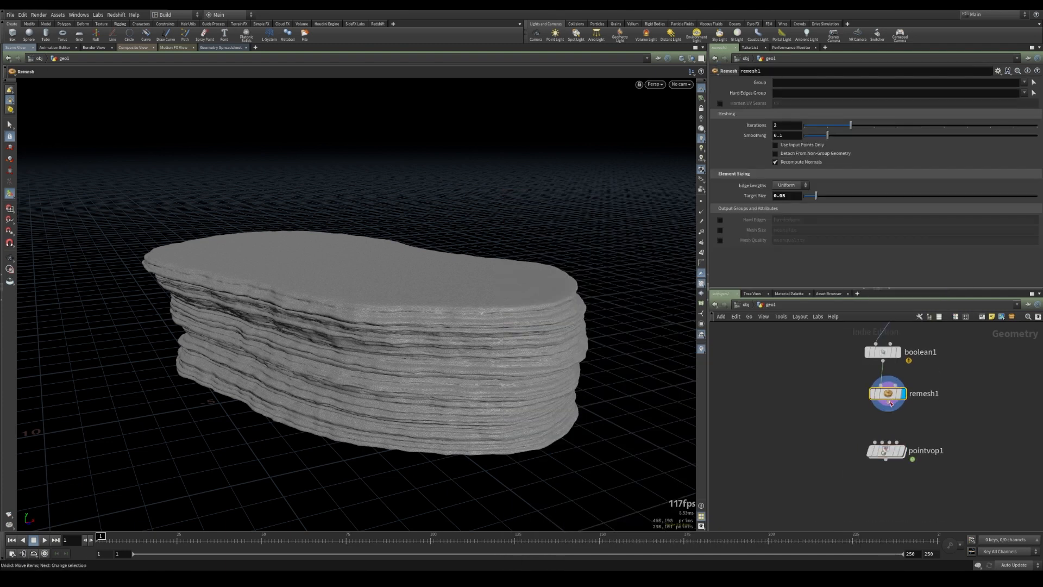
- Rename the Point VOP node as initial_noise, with remesh1 wired into it and its result displayed
double_click(935, 448)
type("initial_noise")
key("Return")
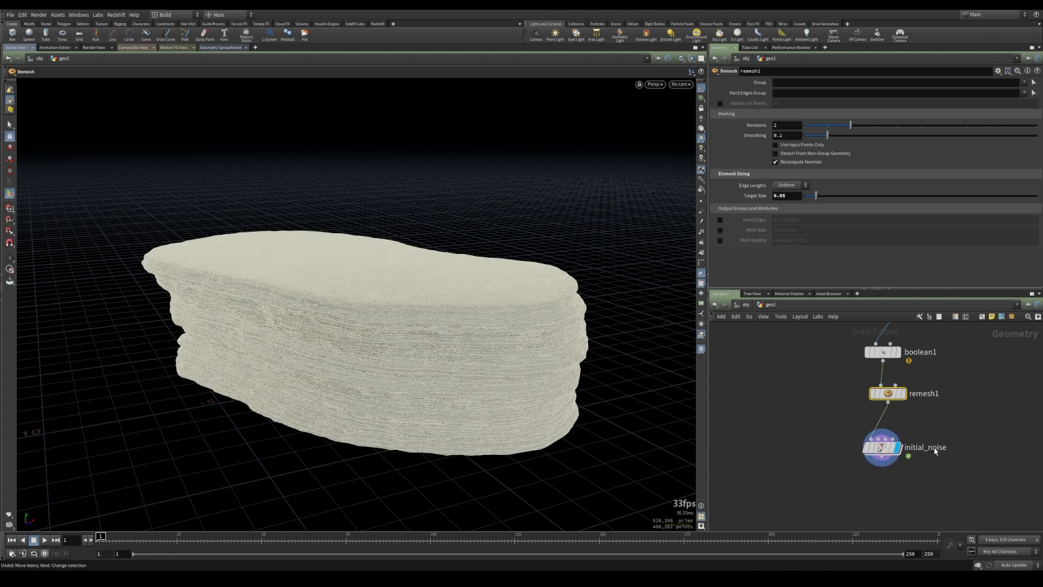
- Enter the initial_noise network and spread the global parameters and output nodes apart
double_click(881, 447)
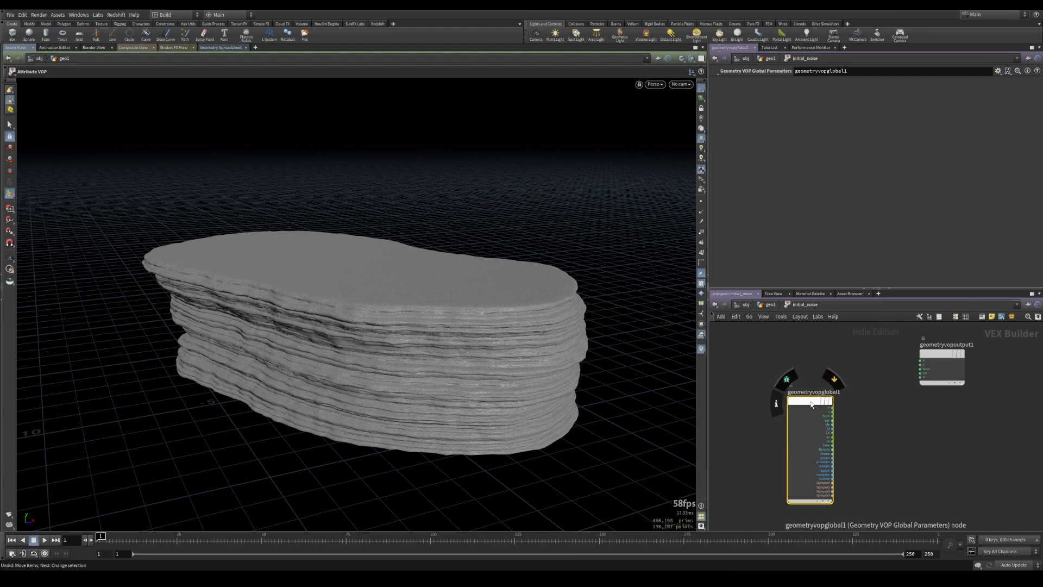
left_click_drag(942, 357, 972, 386)
left_click(887, 396)
left_click_drag(761, 361, 745, 375)
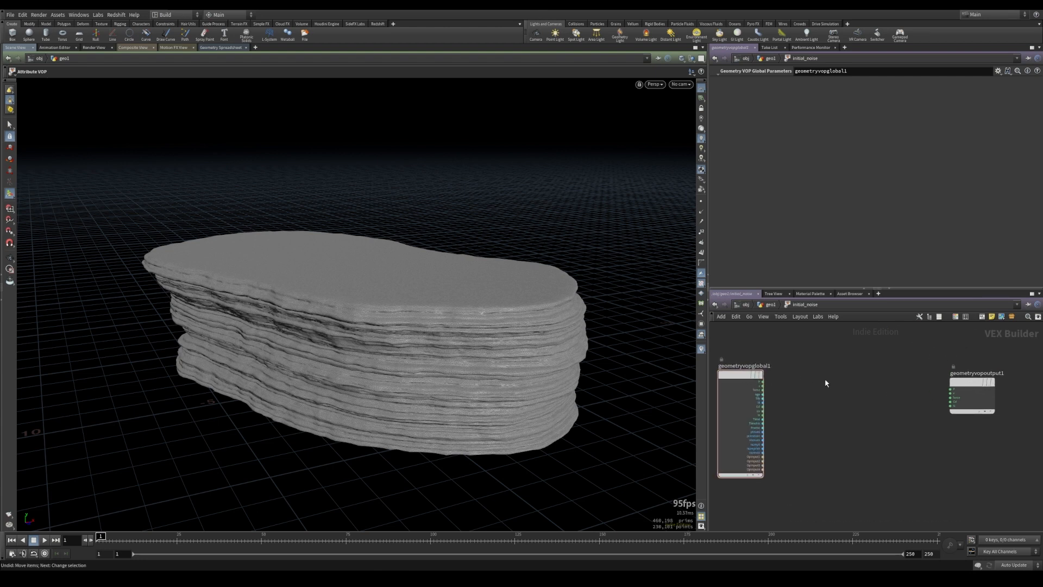
- Add two Turbulent Noise nodes, one above the other, between the global parameters and output nodes
key("Tab")
type("tu")
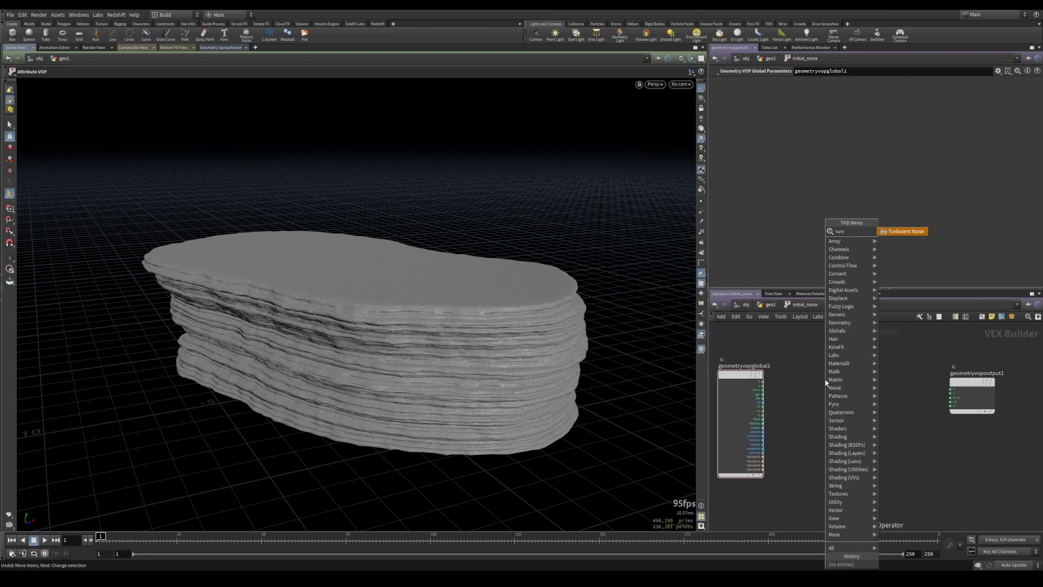
key("Return")
left_click(825, 380)
left_click(825, 450)
- Wire the global P output into the pos input of both turbulent noise nodes
scroll(800, 361, "up", 3)
left_click(793, 357)
left_click(852, 370)
left_click(793, 358)
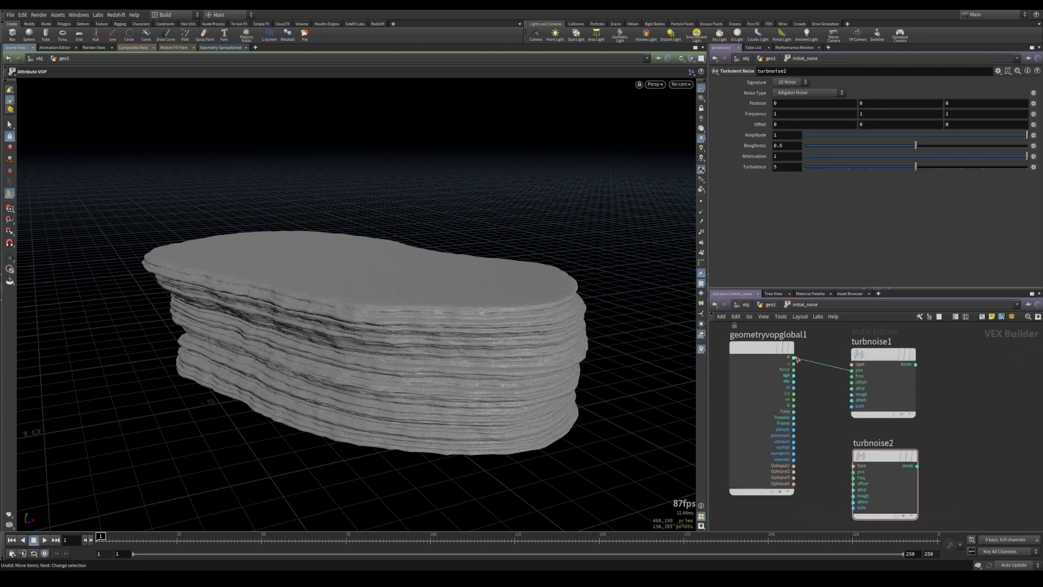
left_click(854, 472)
middle_click_drag(961, 436, 874, 418)
scroll(776, 370, "up", 3)
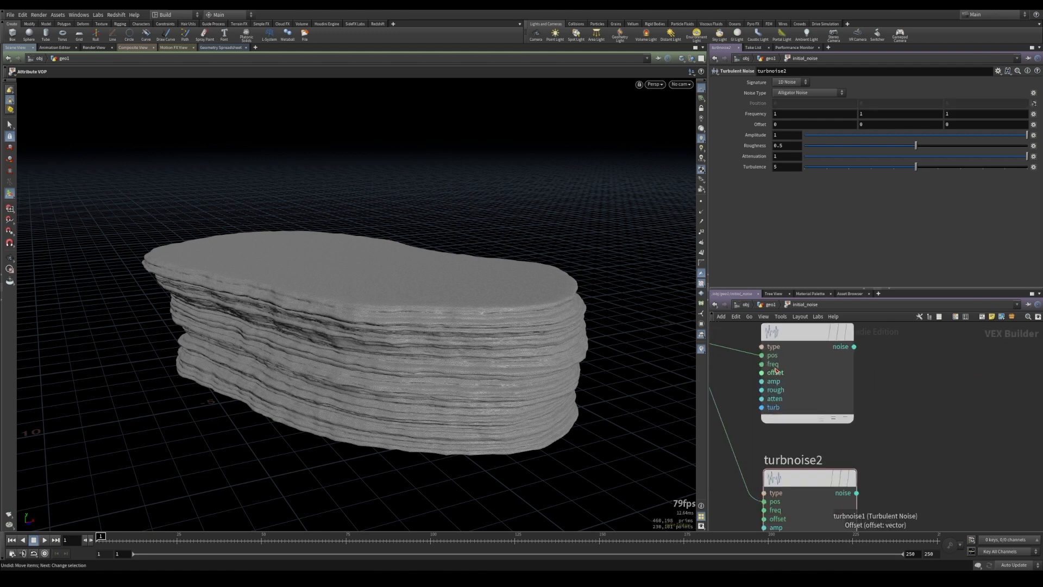
- Promote the frequency, offset, amplitude and roughness inputs of turbnoise1 to parameters
middle_click(765, 366)
left_click(766, 367)
middle_click(764, 374)
left_click(766, 377)
middle_click(765, 383)
left_click(765, 385)
middle_click(764, 392)
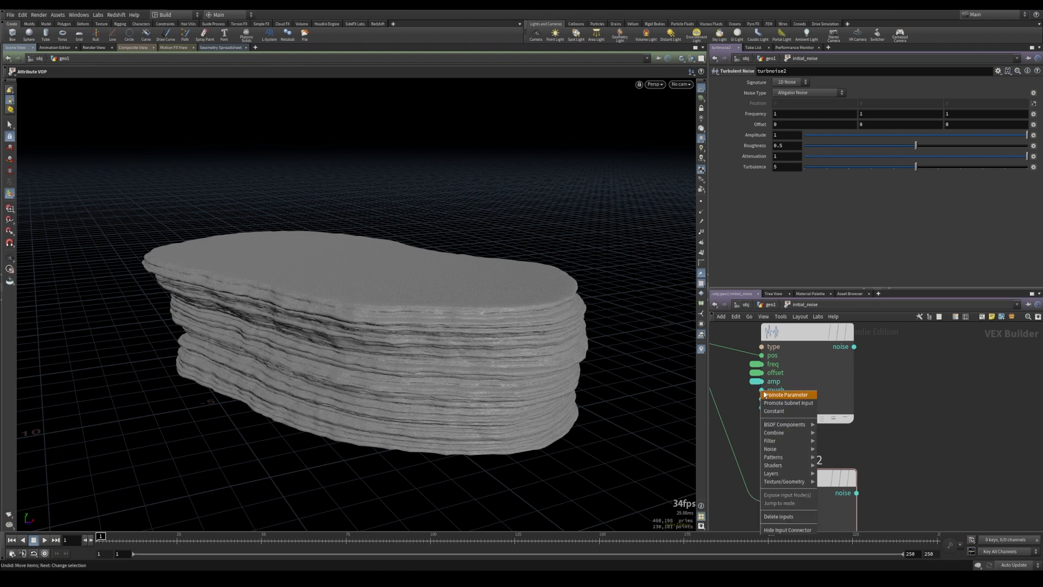
left_click(764, 395)
- Promote the frequency, offset, amplitude and roughness inputs of turbnoise2 as well
middle_click_drag(766, 512, 803, 421)
middle_click(803, 420)
left_click(804, 423)
middle_click(806, 426)
left_click(808, 430)
middle_click(806, 427)
left_click(810, 430)
middle_click(803, 445)
left_click(809, 447)
- Place an Add node after the two turbulent noises and wire both noise outputs into it
key("h")
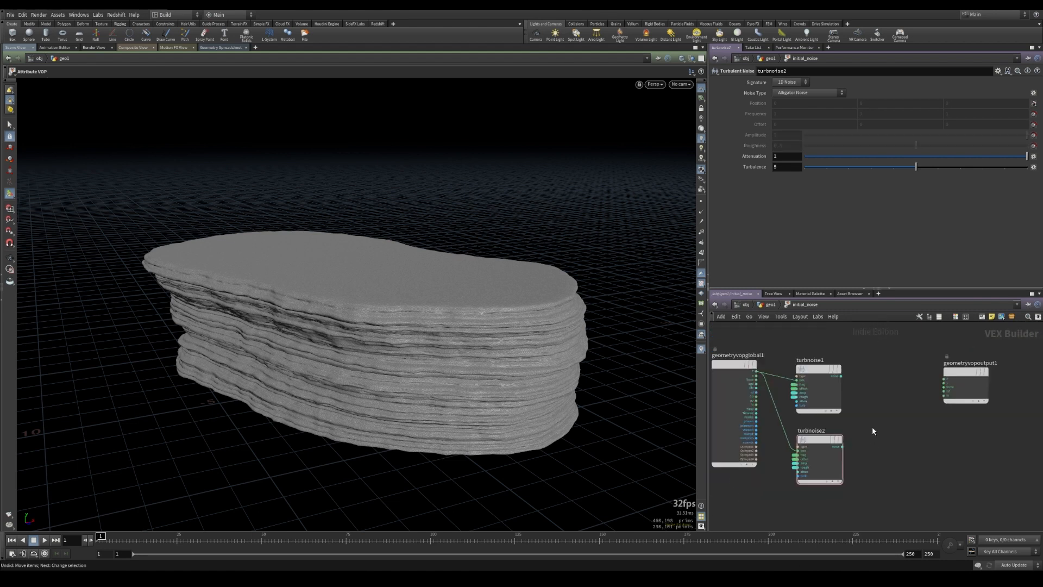
key("Tab")
mouse_move(918, 228)
left_click(948, 239)
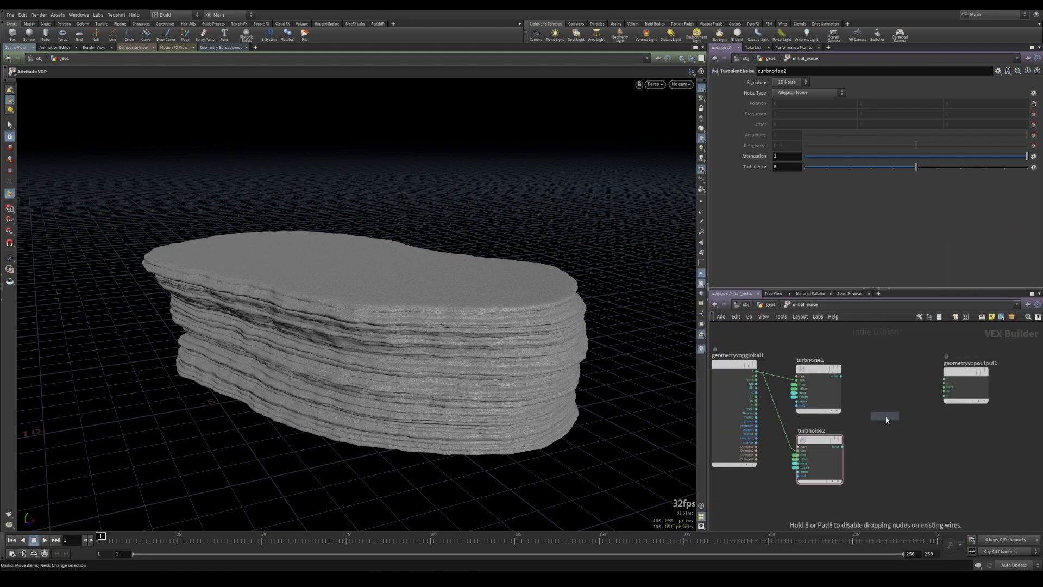
left_click(883, 415)
scroll(857, 407, "up", 3)
left_click_drag(834, 362, 868, 430)
left_click_drag(836, 463, 869, 436)
- Wire the sum output of add1 into the P input of the geometry output node
middle_click_drag(985, 449, 837, 452)
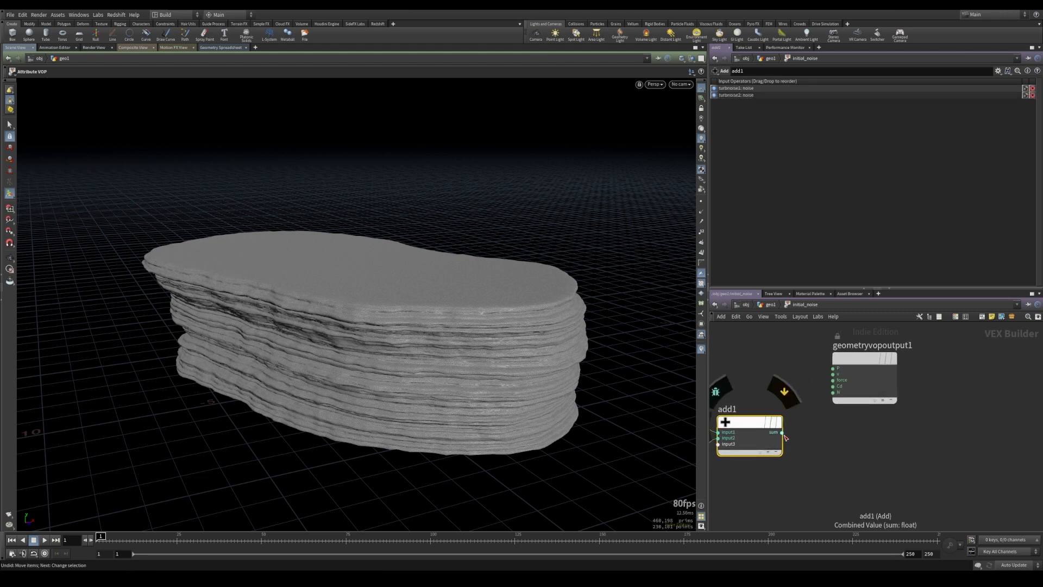
left_click(782, 433)
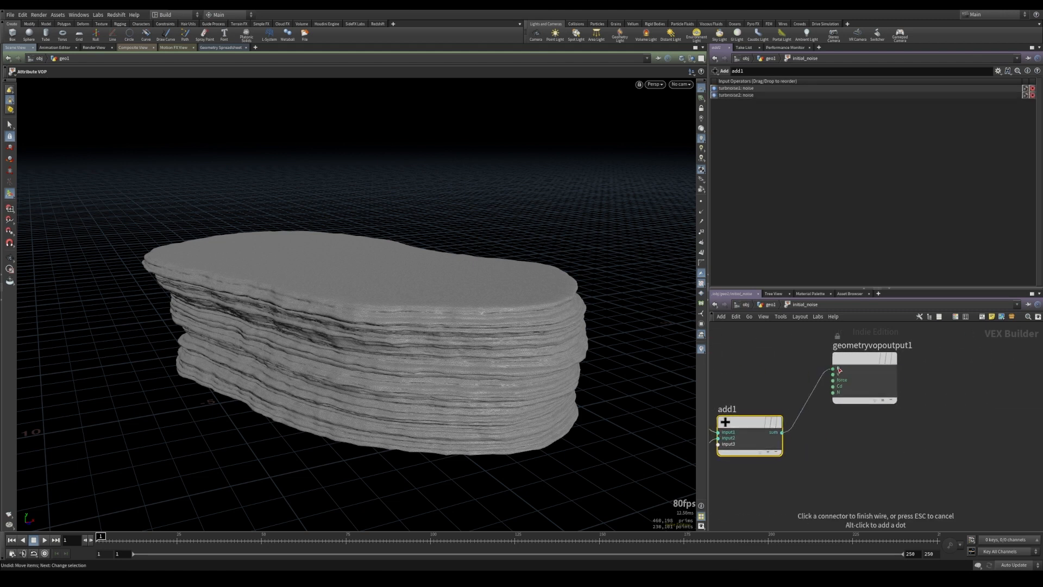
left_click(833, 369)
- Set turbnoise1 to Original Perlin Noise with the 3D Noise signature
middle_click_drag(769, 383, 964, 365)
left_click(850, 337)
left_click(804, 93)
left_click(797, 109)
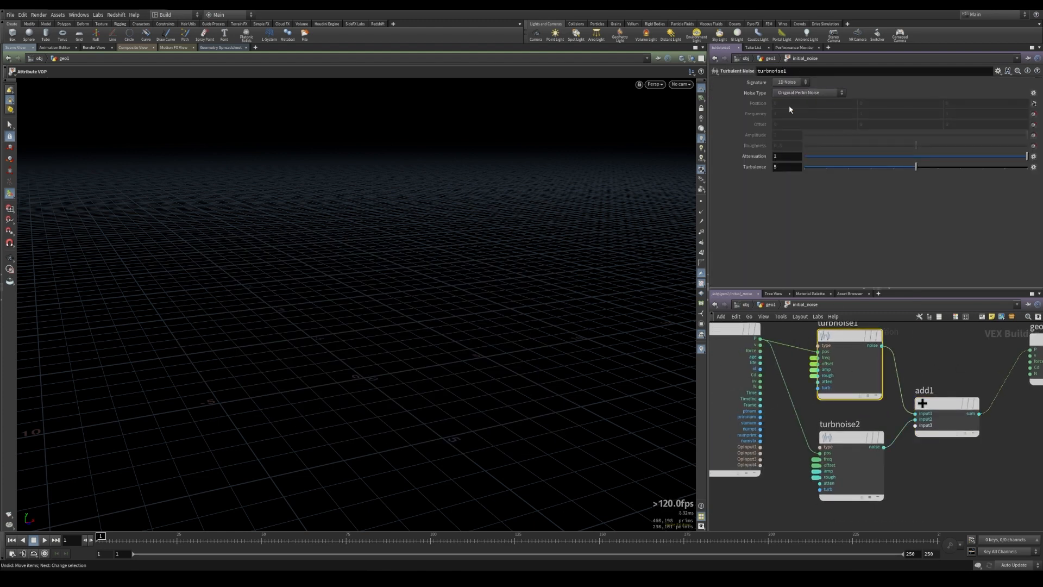
left_click(787, 82)
left_click(785, 99)
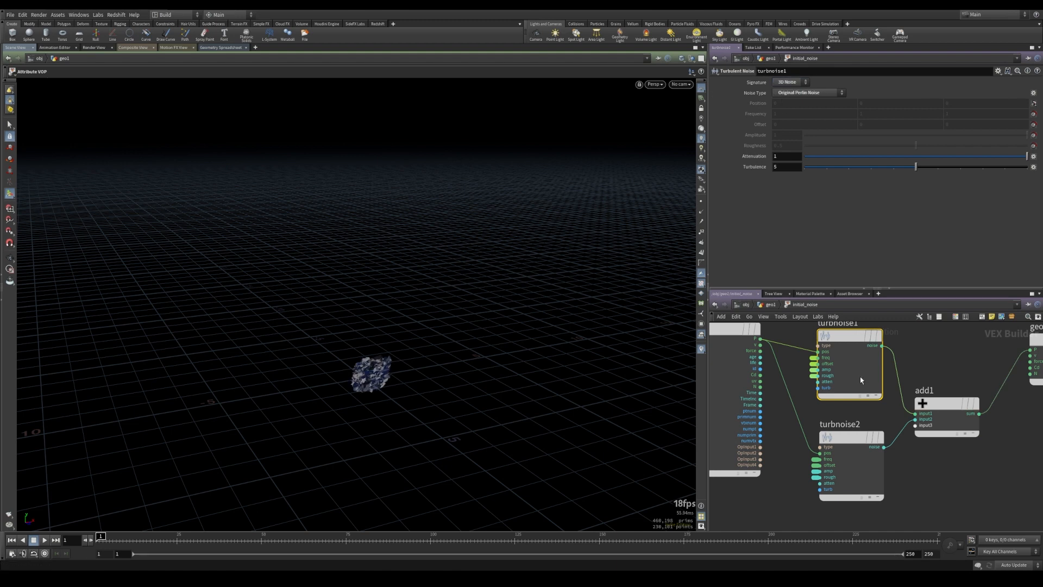
- Give turbnoise2 the 3D Noise signature and the Original Perlin Noise type
left_click(851, 437)
left_click(788, 82)
left_click(785, 98)
left_click(798, 93)
left_click(794, 111)
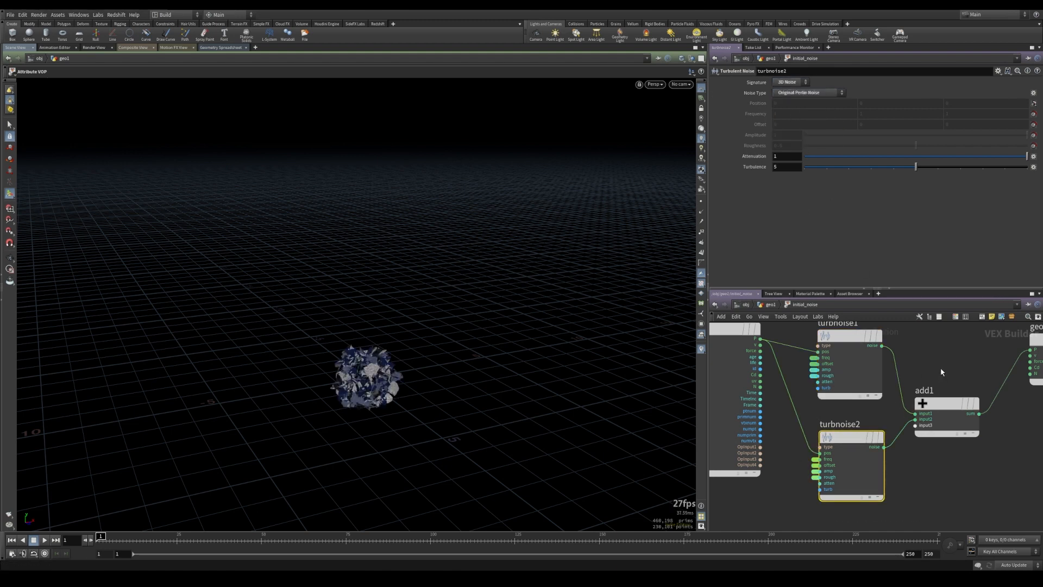
- Move add1 up clear of the noise nodes and wire the global P output into its third input
scroll(915, 367, "down", 5)
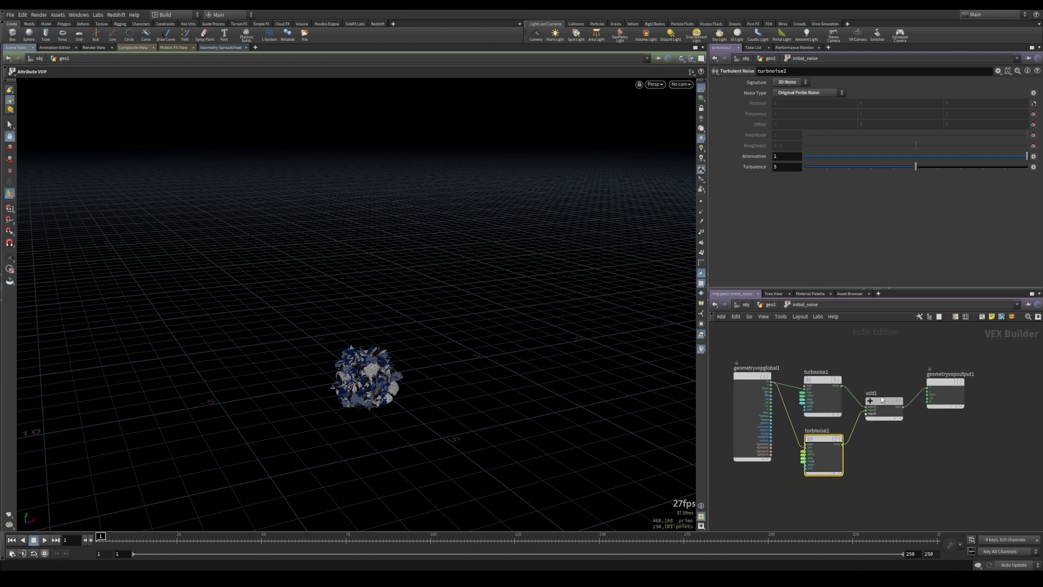
middle_click_drag(747, 377, 797, 424)
left_click_drag(797, 424, 778, 405)
left_click_drag(931, 406, 932, 398)
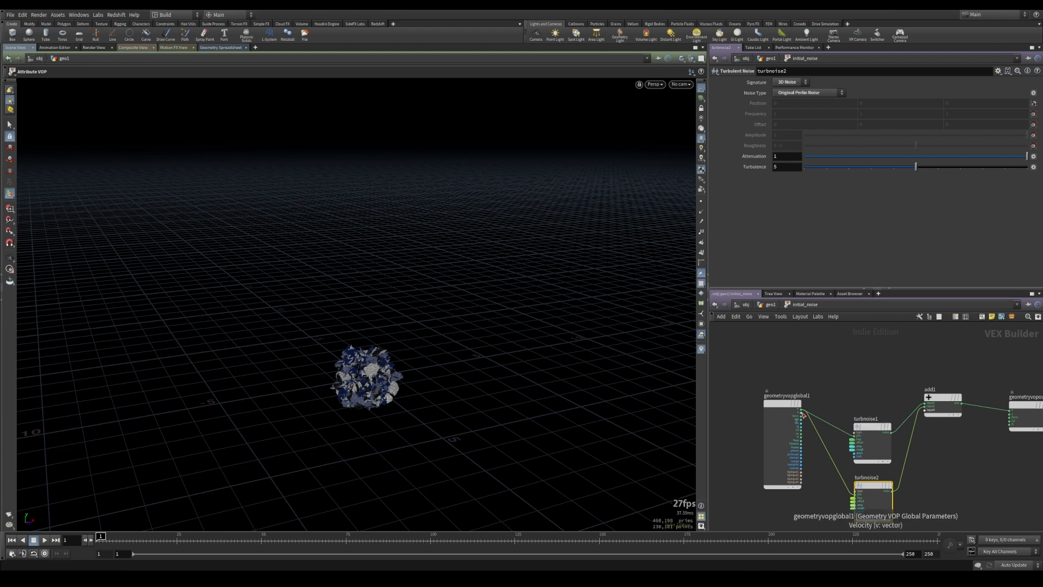
left_click(802, 412)
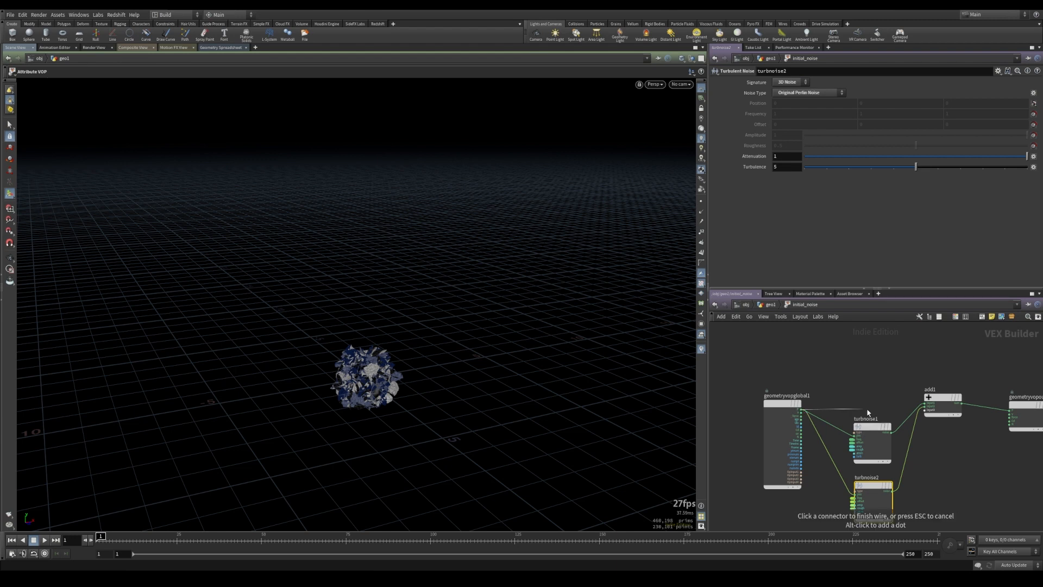
scroll(934, 416, "up", 3)
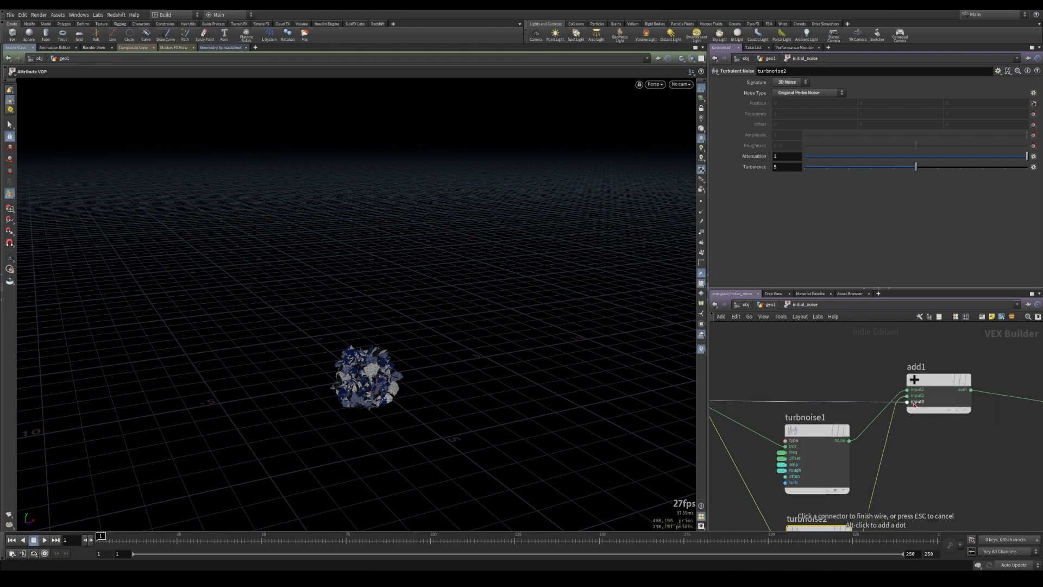
left_click(913, 404)
- Return to geo1 and edit initial_noise's parameter interface, adding a Separator between the first Roughness and the second Frequency parameter
scroll(816, 404, "down", 3)
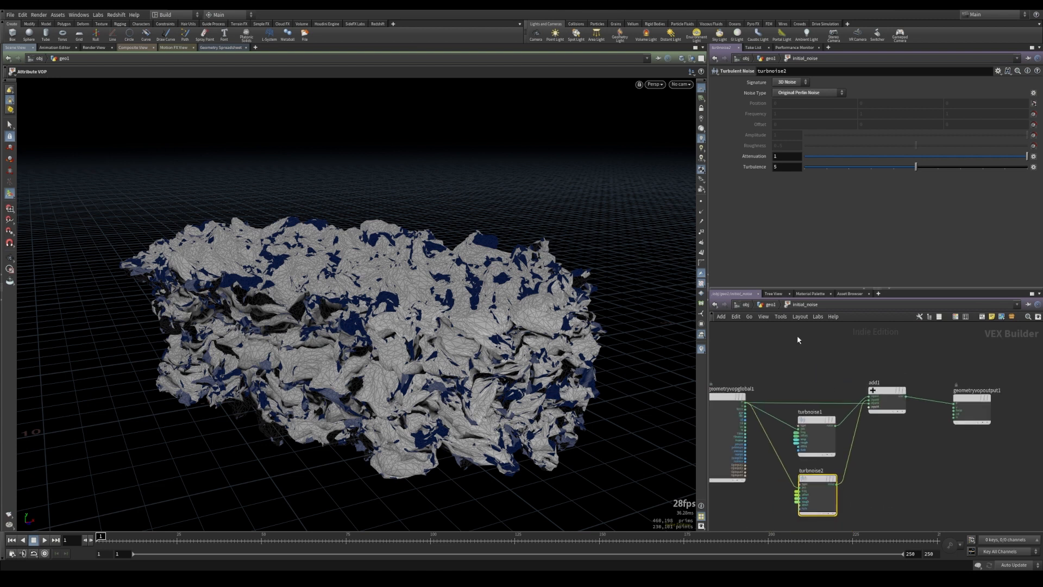
left_click(772, 305)
left_click(891, 457)
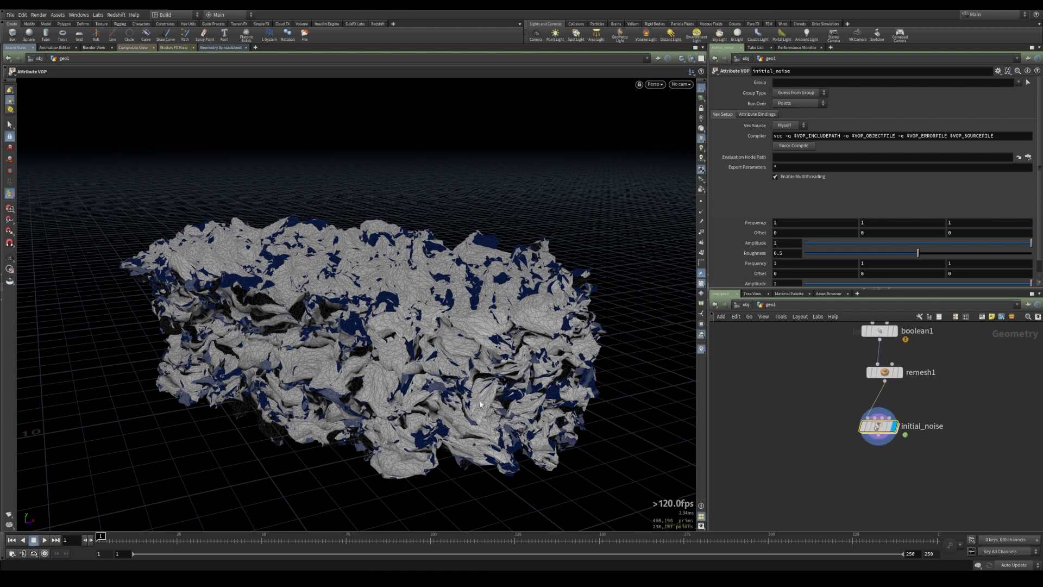
left_click(998, 71)
left_click(936, 80)
left_click_drag(674, 12, 329, 49)
scroll(336, 262, "down", 3)
left_click(414, 132)
left_click(415, 140)
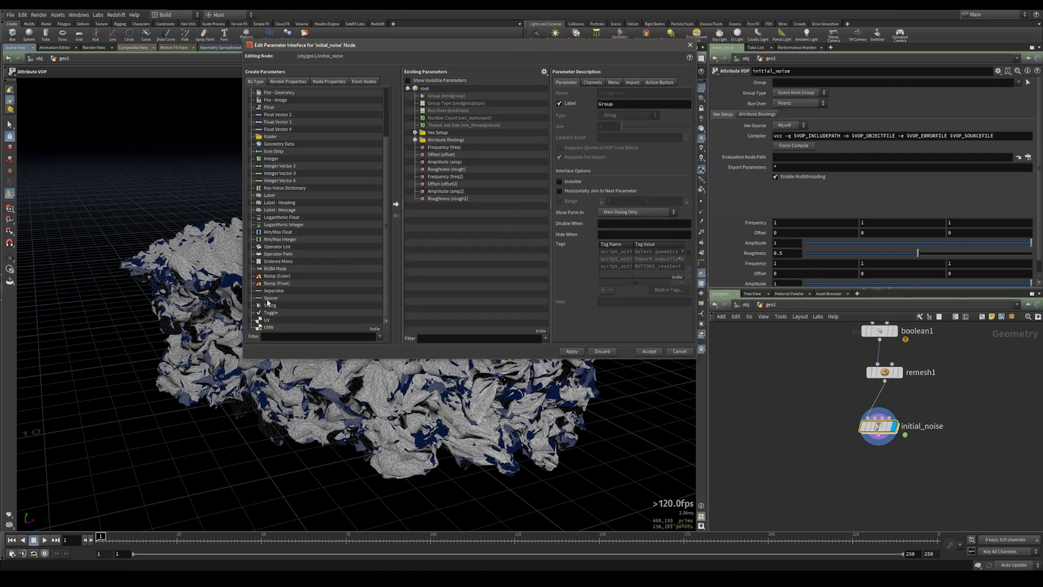
left_click_drag(271, 293, 468, 171)
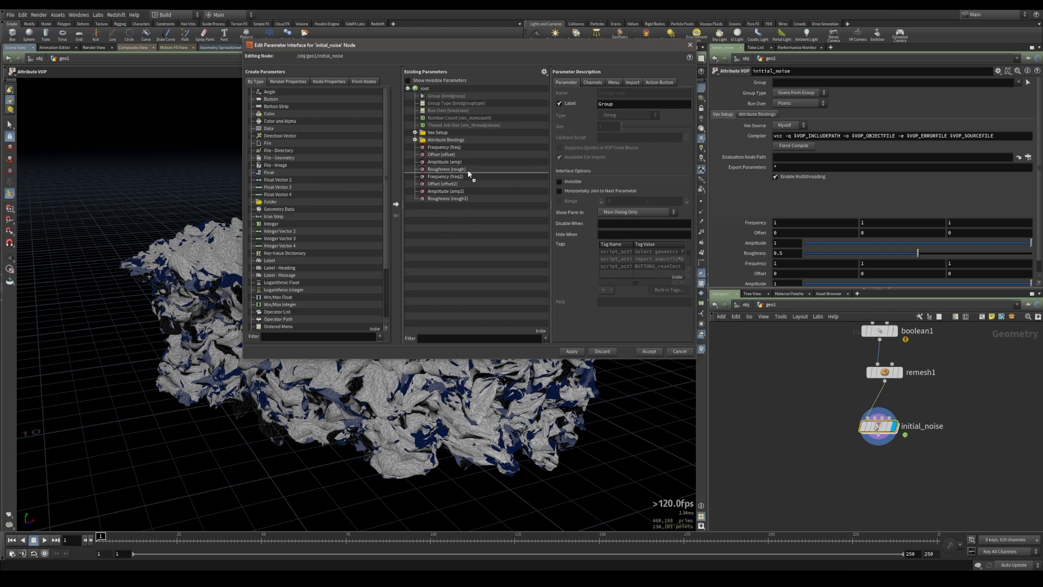
left_click(572, 351)
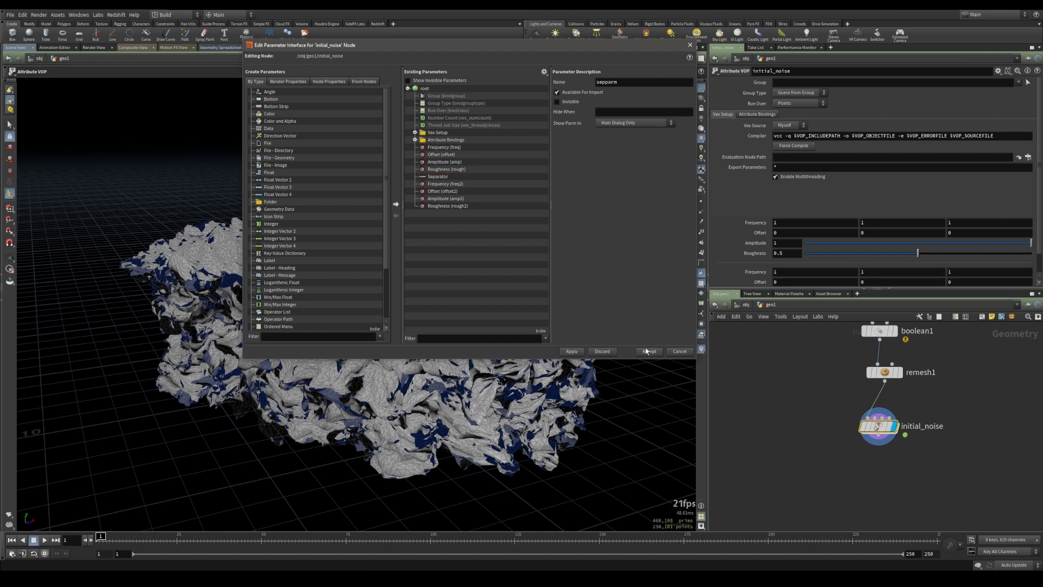
left_click(648, 352)
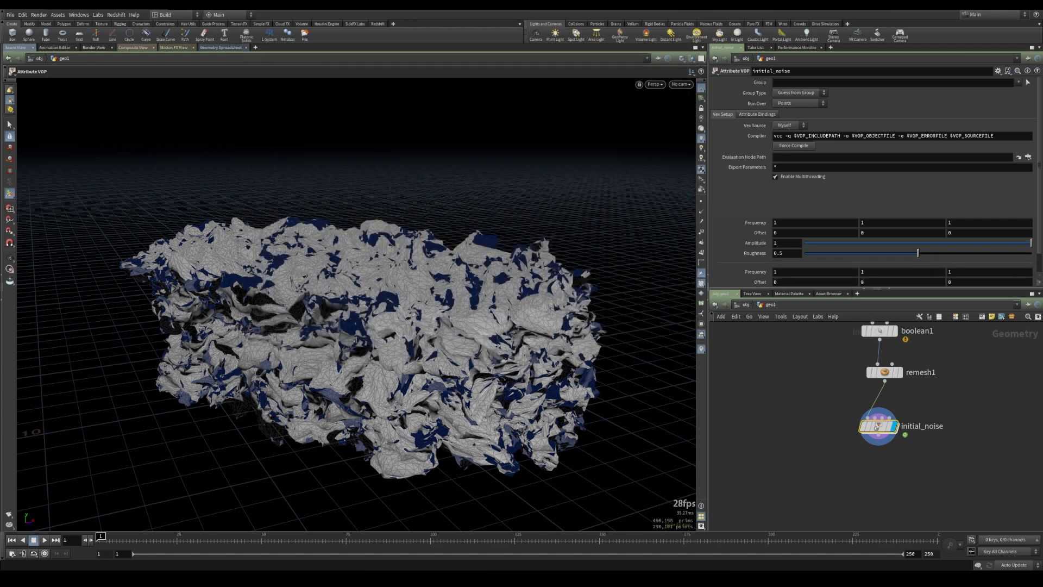
- Set the first noise's frequency to 0.1 on all axes, its amplitude to 0.32 and its roughness to 0.28
middle_click_drag(756, 222, 717, 220)
middle_click_drag(589, 273, 619, 238, "alt")
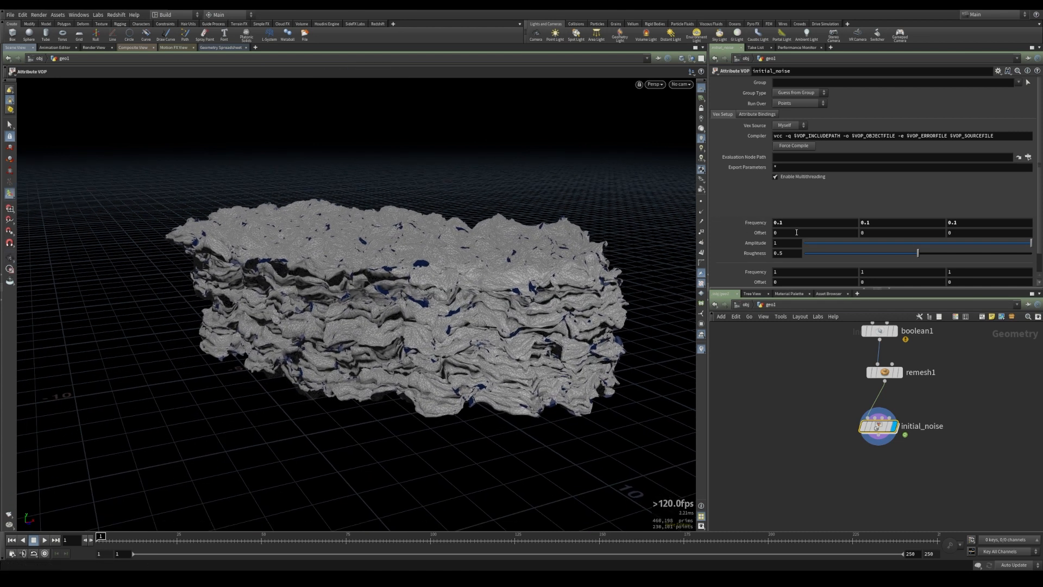
left_click_drag(1030, 243, 955, 245)
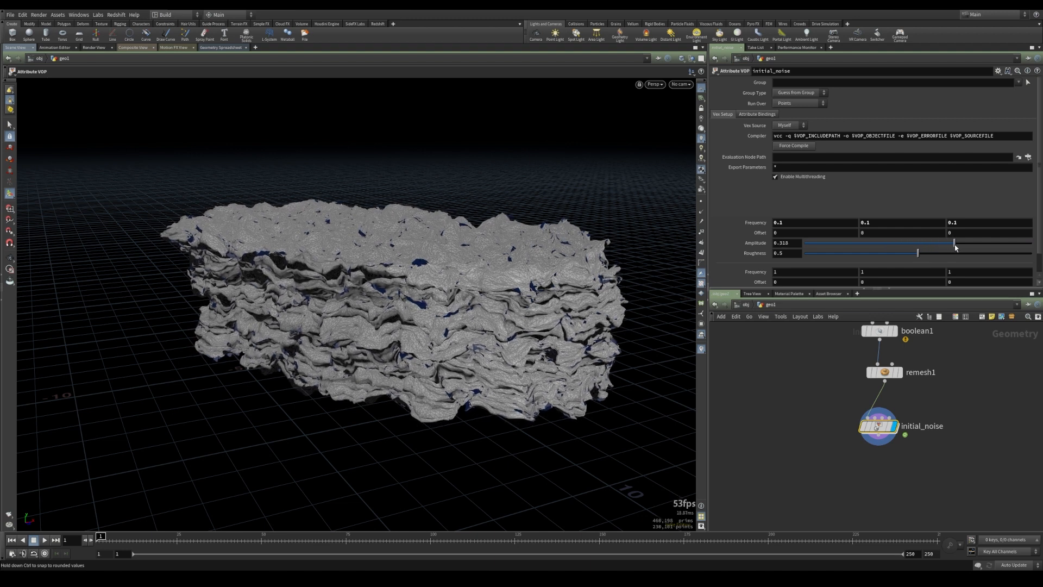
left_click(800, 243)
key("BackSpace")
key("Return")
left_click_drag(913, 262, 855, 261)
- Set the second noise's frequency to 0.4 on all three axes
scroll(741, 271, "down", 2)
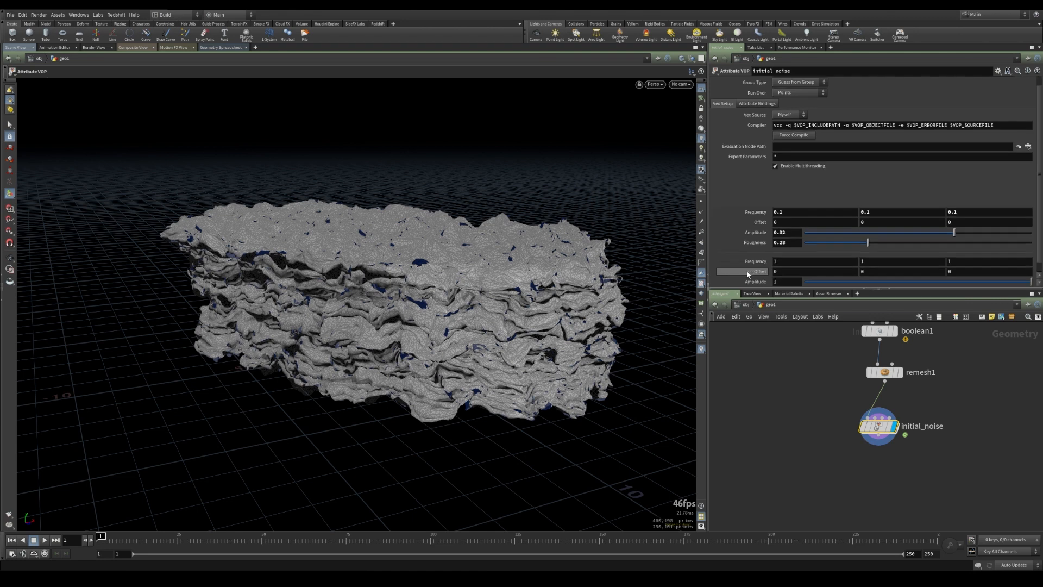
middle_click(762, 251)
middle_click_drag(761, 251, 734, 247)
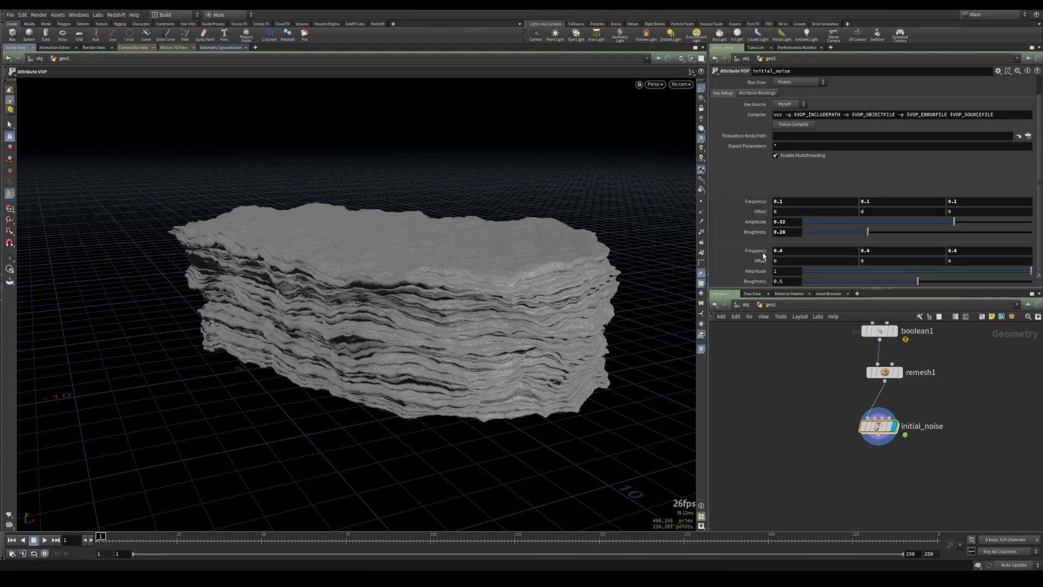
- Set the second noise's offset to 210, 43, 3
mouse_move(796, 262)
middle_mouse_down()
mouse_move(826, 262)
mouse_move(799, 266)
middle_mouse_up()
middle_click(873, 262)
mouse_move(873, 261)
middle_mouse_down()
mouse_move(896, 262)
mouse_move(880, 263)
middle_mouse_up()
type("2")
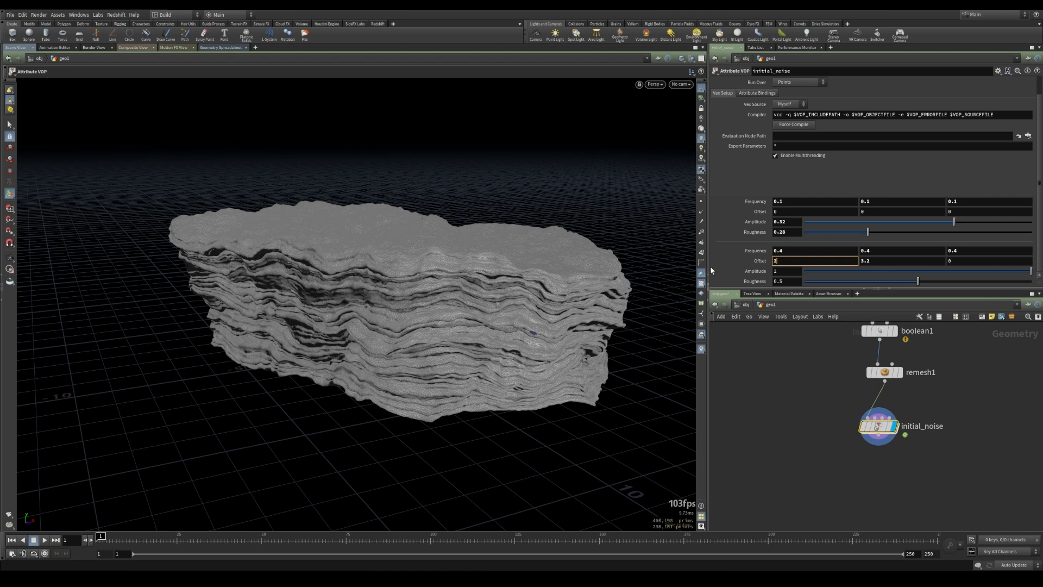
type("10")
key("Tab")
type("433.2")
key("Tab")
type("3")
key("Return")
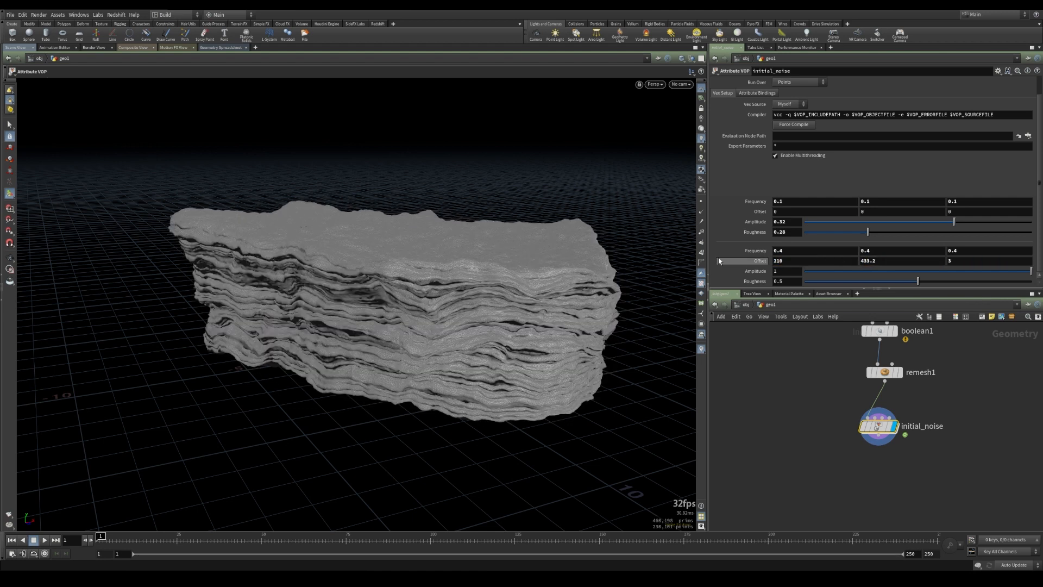
left_click(899, 264)
key("BackSpace")
key("Return")
- Set the second noise's amplitude to 0.35 and its roughness to 0.36
left_click(871, 271)
left_click_drag(871, 271, 949, 271)
left_click(794, 271)
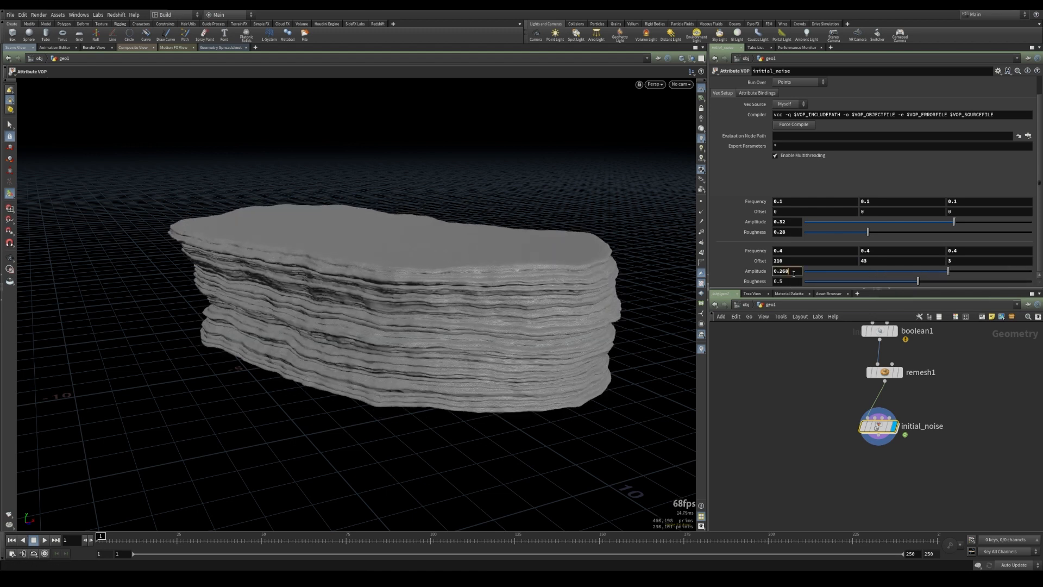
key("Return")
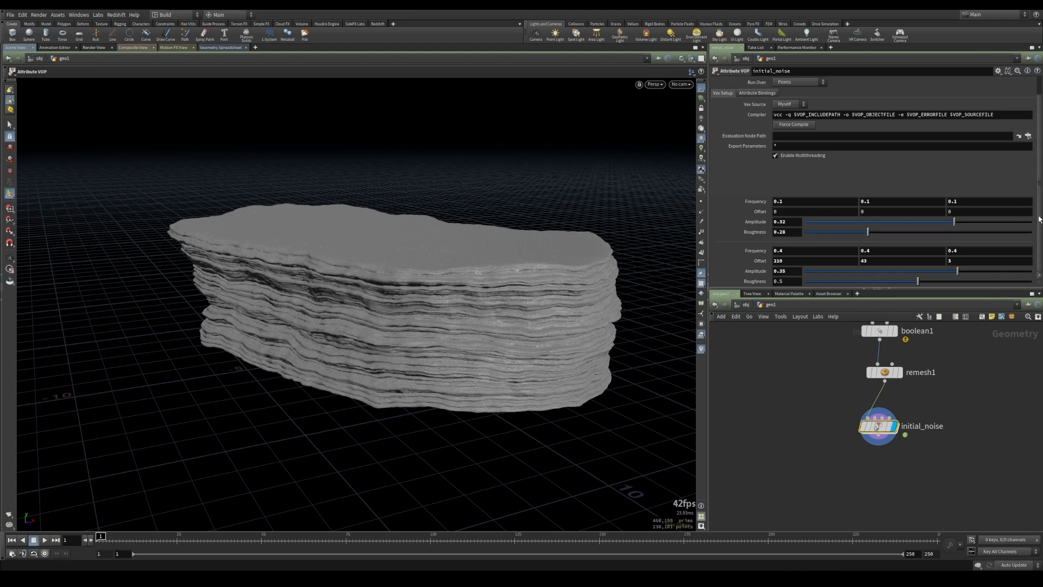
left_click_drag(918, 282, 898, 282)
left_click(797, 281)
key("BackSpace")
type("36")
key("Return")
left_click(745, 393)
- Compare the rock before and after the noise by switching the display between remesh1 and initial_noise, ending on initial_noise
left_click_drag(428, 315, 440, 337, "alt")
left_click(900, 372)
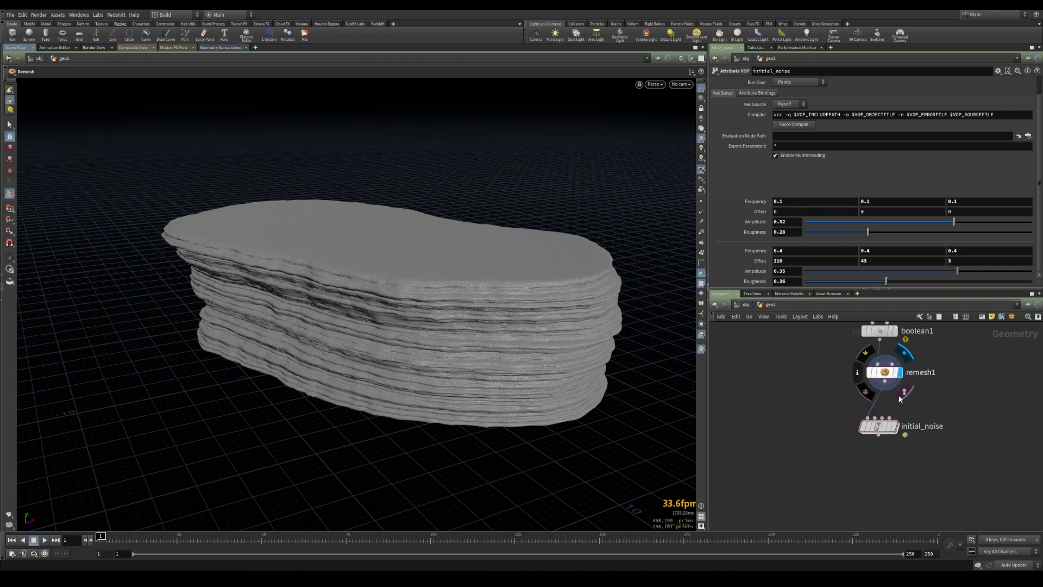
left_click(894, 426)
left_click(900, 372)
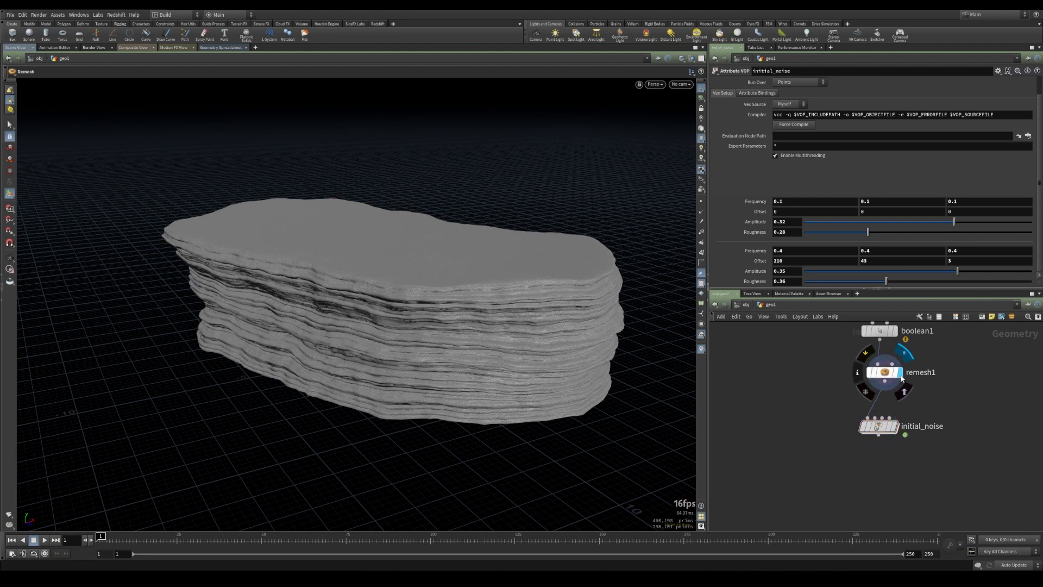
left_click(894, 426)
left_click(900, 372)
left_click(894, 426)
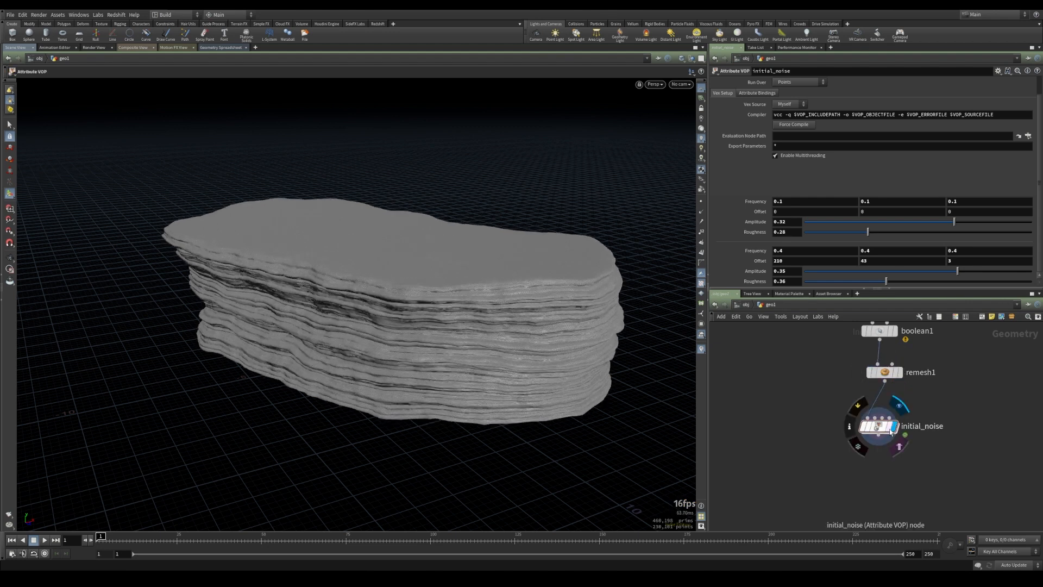
- Add a Point VOP node below initial_noise and wire initial_noise's output into its first input
middle_click_drag(873, 472, 897, 452)
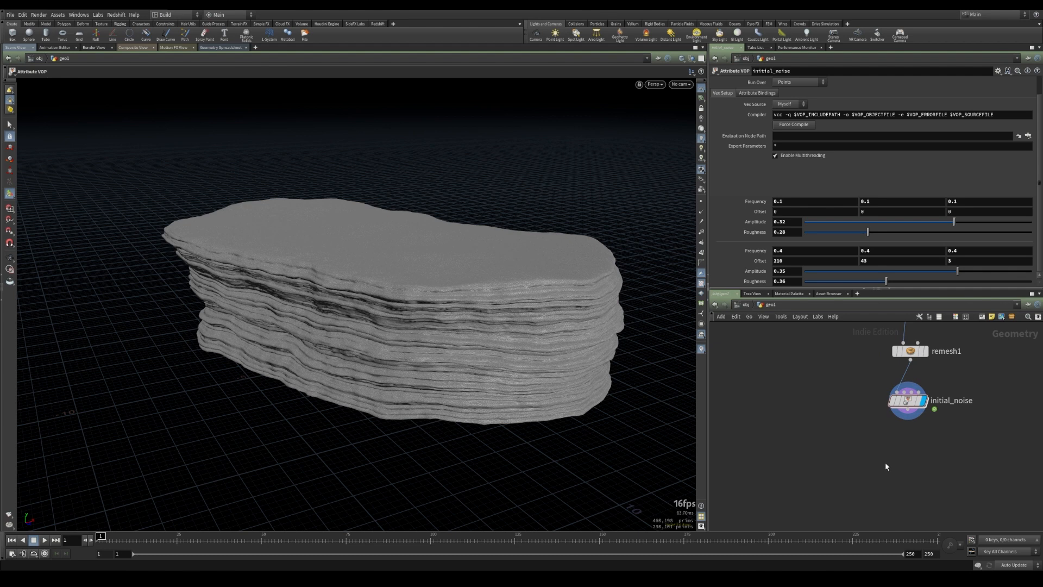
key("Tab")
type("vop")
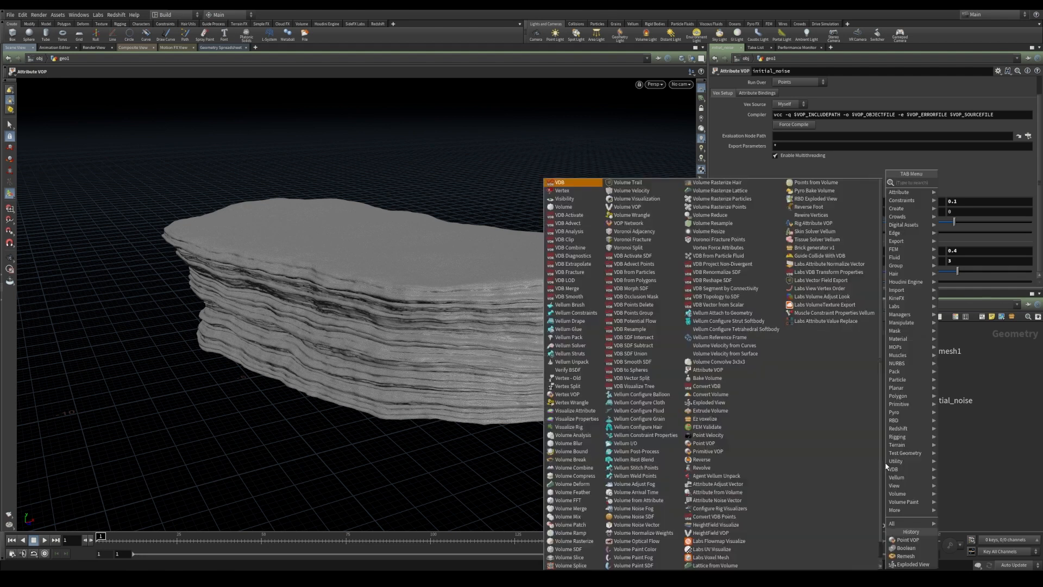
key("Down")
key("Down")
key("Return")
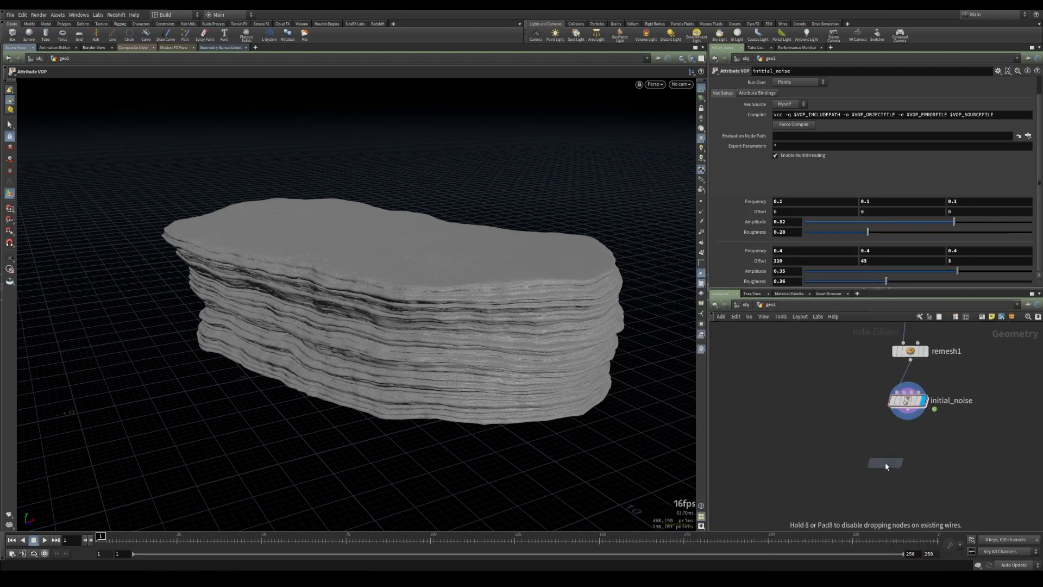
left_click(906, 459)
middle_click_drag(376, 317, 379, 332, "alt")
right_click_drag(380, 332, 463, 330, "alt")
left_click_drag(463, 330, 415, 317, "alt")
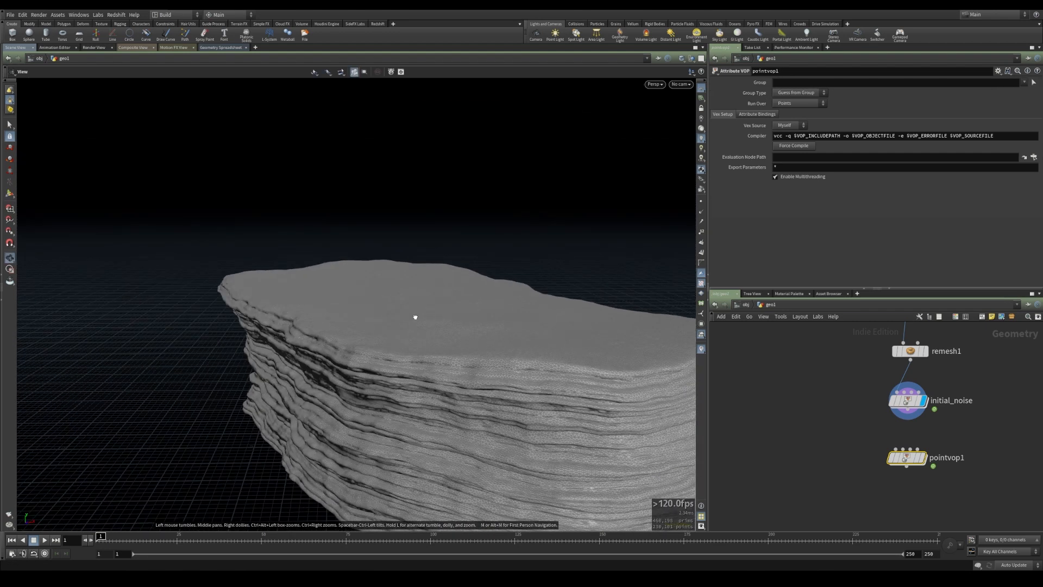
left_click_drag(265, 322, 250, 294, "alt")
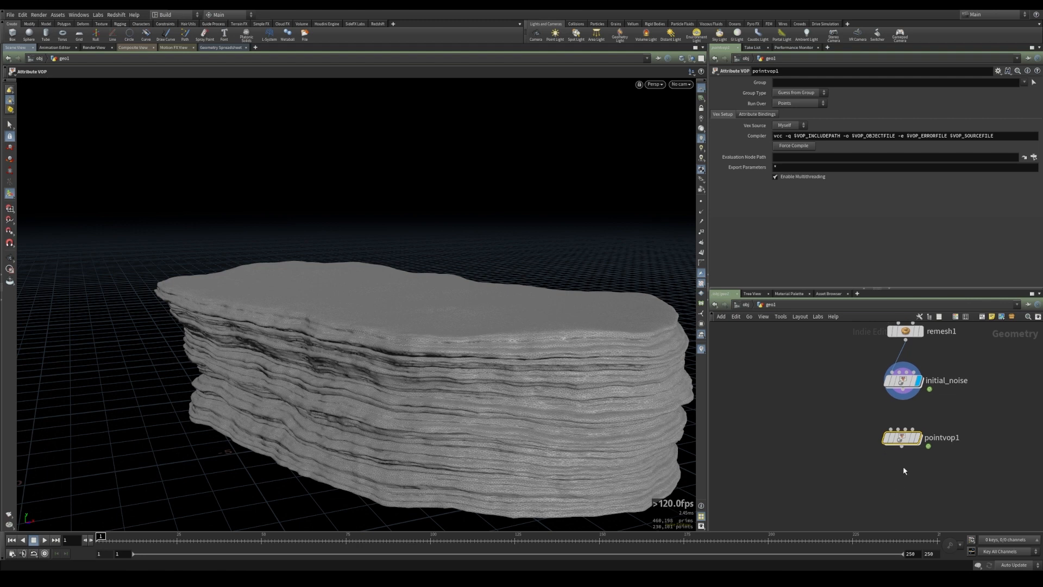
left_click(903, 400)
left_click(902, 434)
- Rename the Point VOP node below initial_noise to top_noise, then display and open it
double_click(944, 444)
type("to")
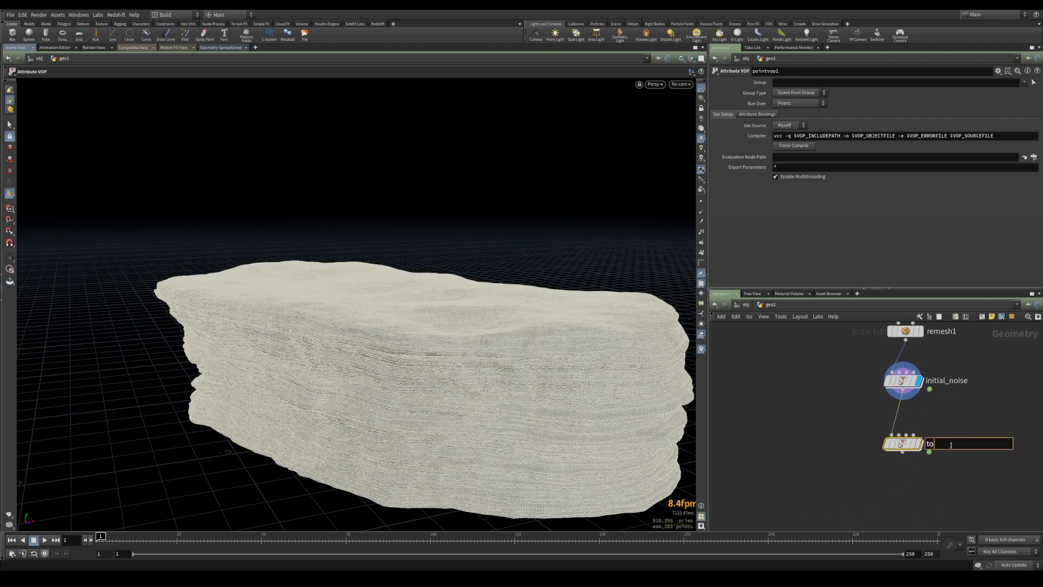
type("p_noise")
key("Return")
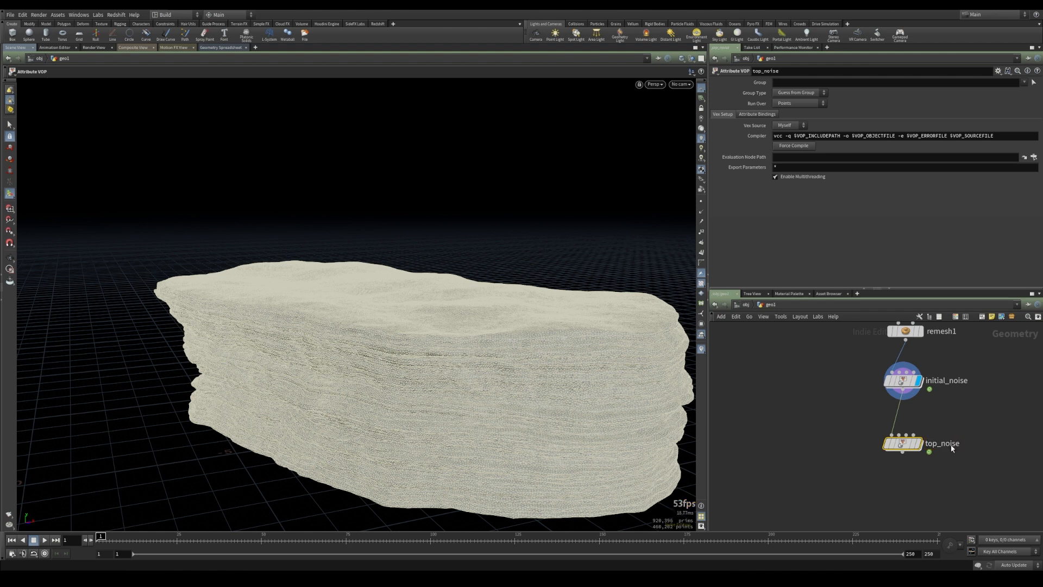
left_click(918, 444)
double_click(900, 444)
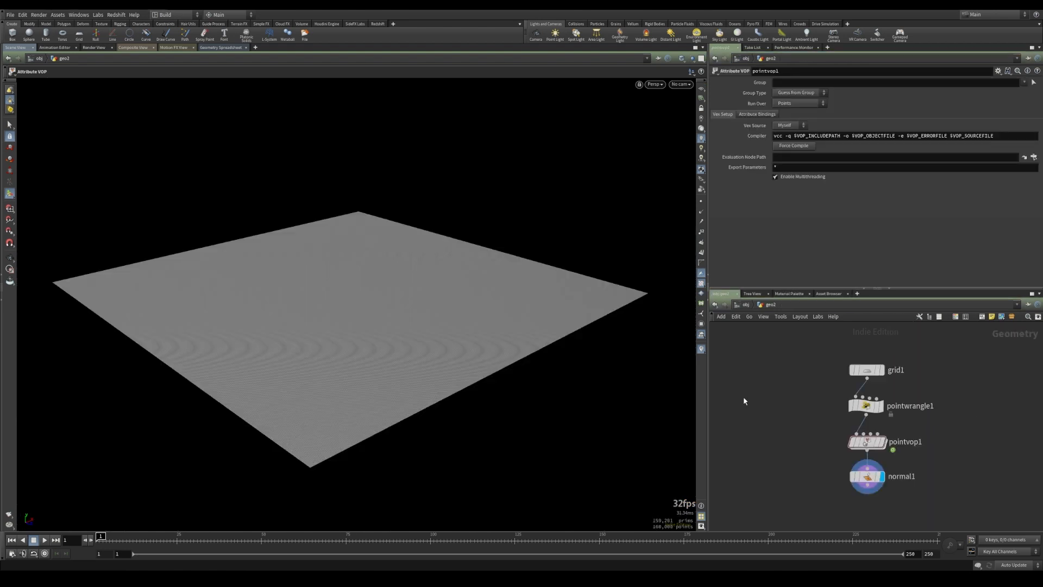
- Inspect the point normals on the geo2 grid at pointwrangle1, then display normal1 and hide the normals again
left_click_drag(373, 280, 381, 295, "alt")
right_click_drag(381, 295, 371, 302, "alt")
middle_click_drag(371, 302, 368, 267, "alt")
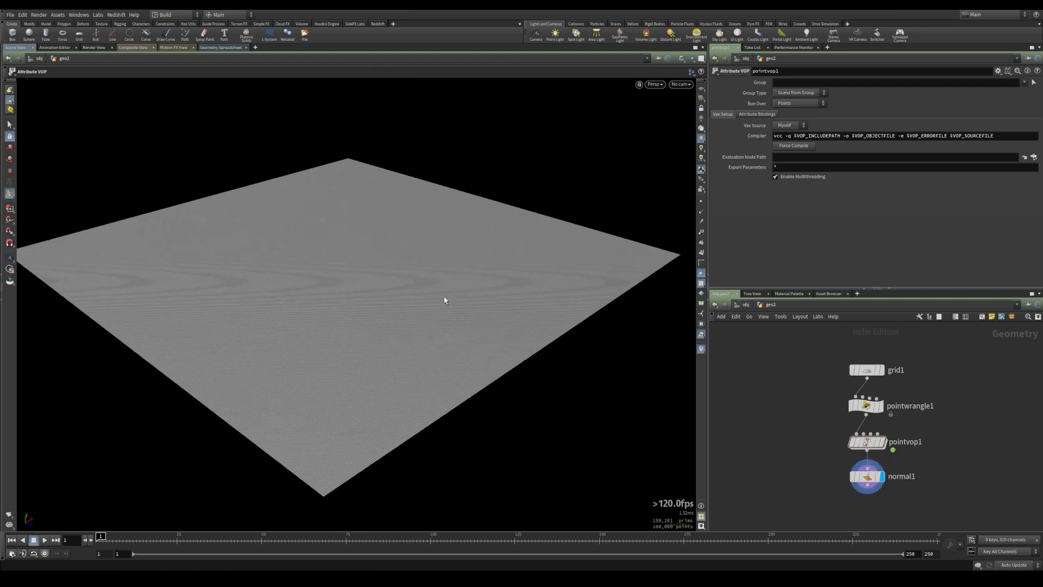
mouse_move(868, 372)
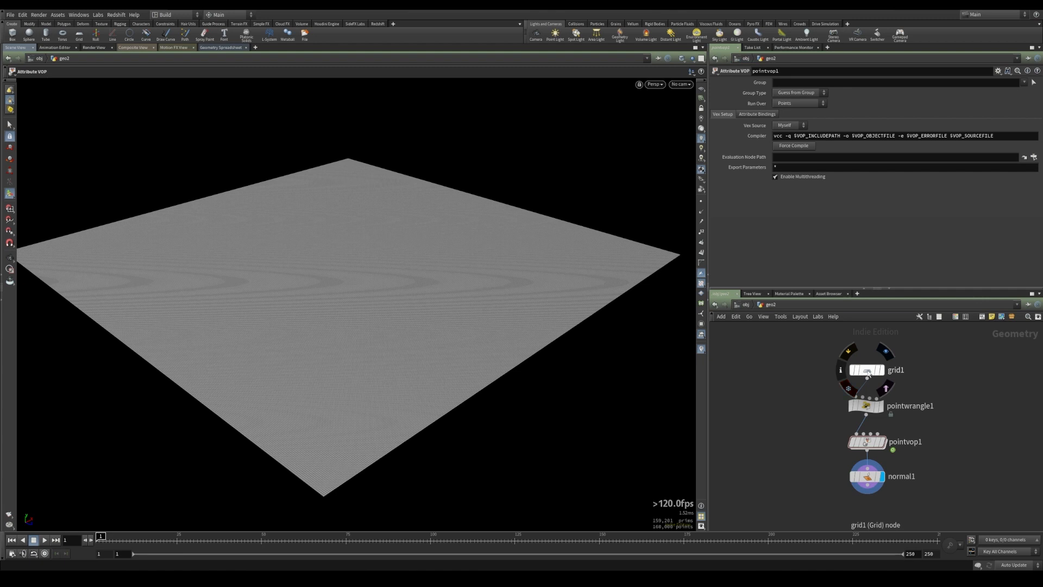
left_click(866, 405)
left_click(699, 214)
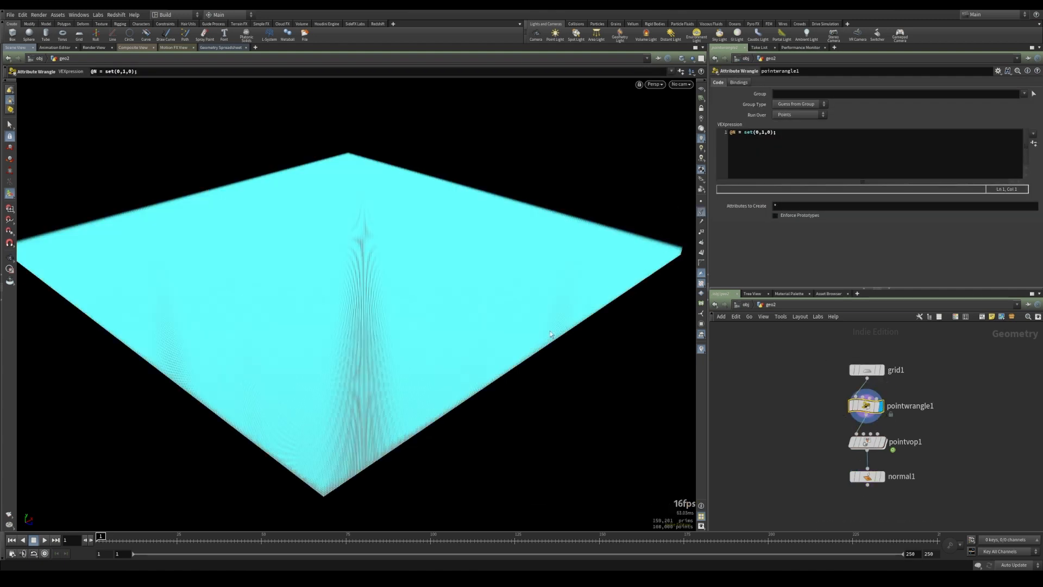
left_click_drag(499, 380, 516, 320, "alt")
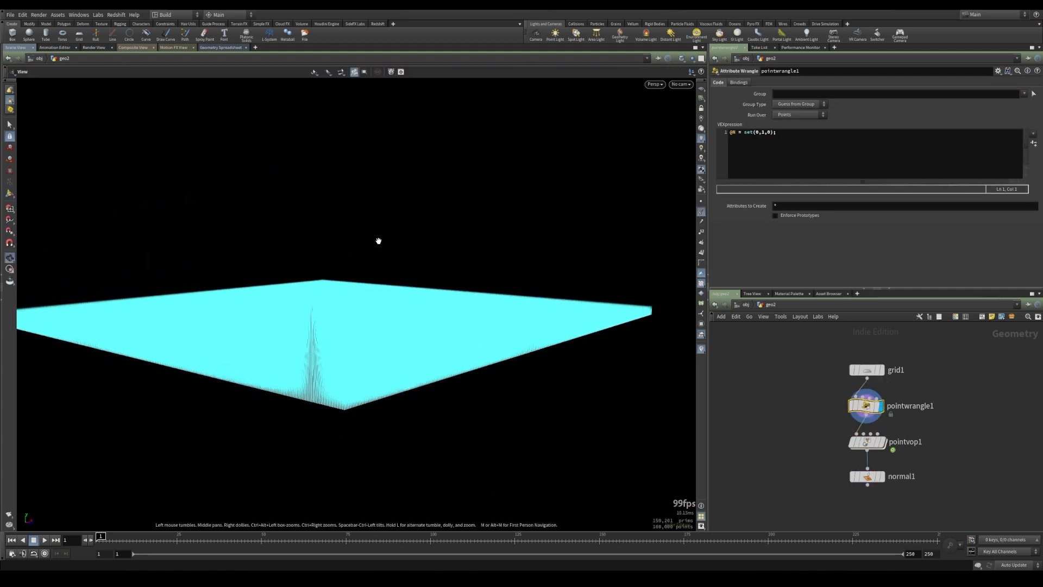
left_click_drag(377, 240, 384, 293, "alt")
left_click(881, 476)
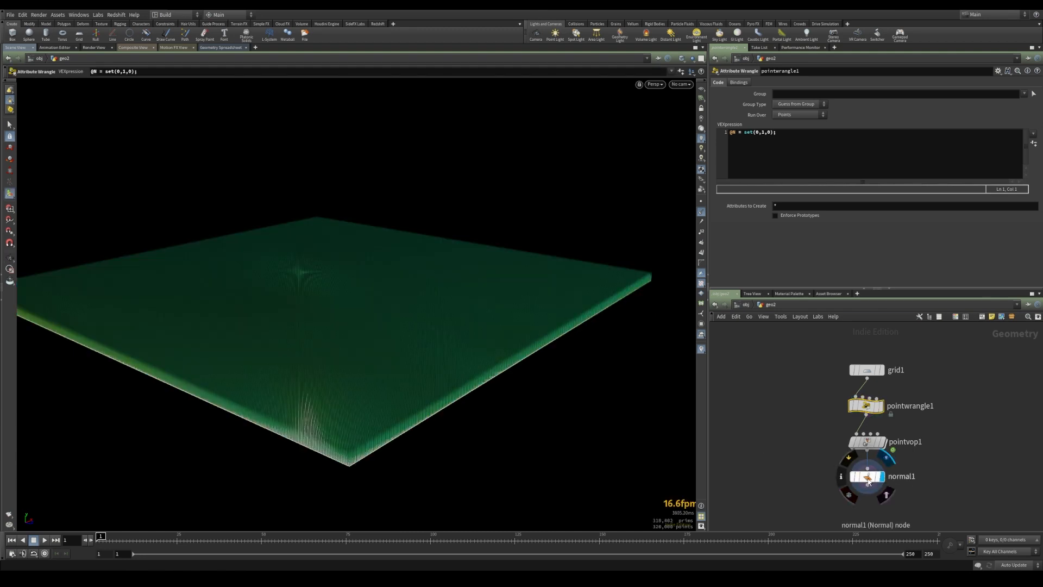
left_click(700, 214)
- Open pointvop1's network in geo2 and try the displacement amount on the Displace Along Normal node, leaving it at 0
left_click(874, 446)
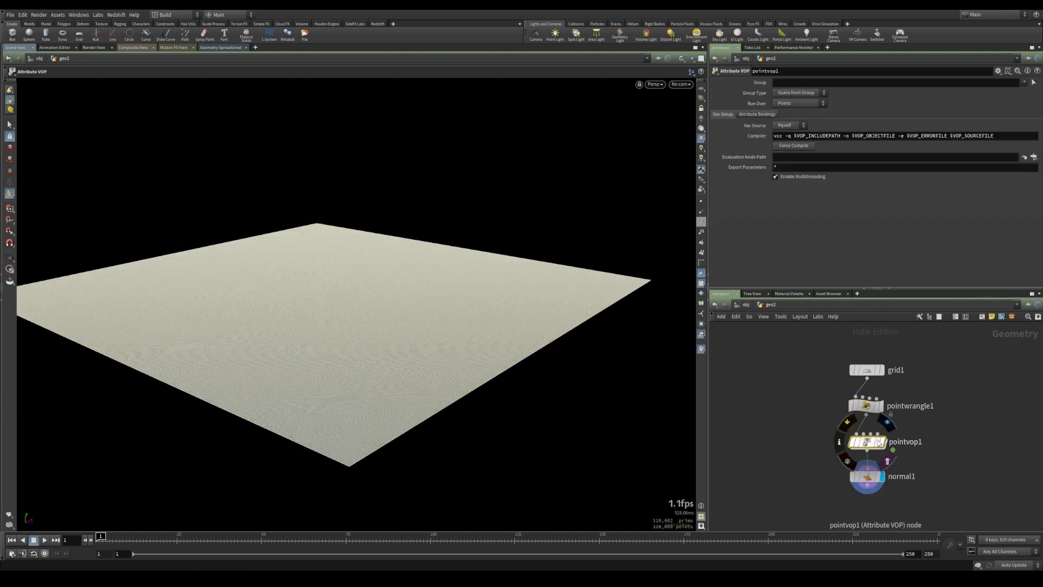
double_click(916, 442)
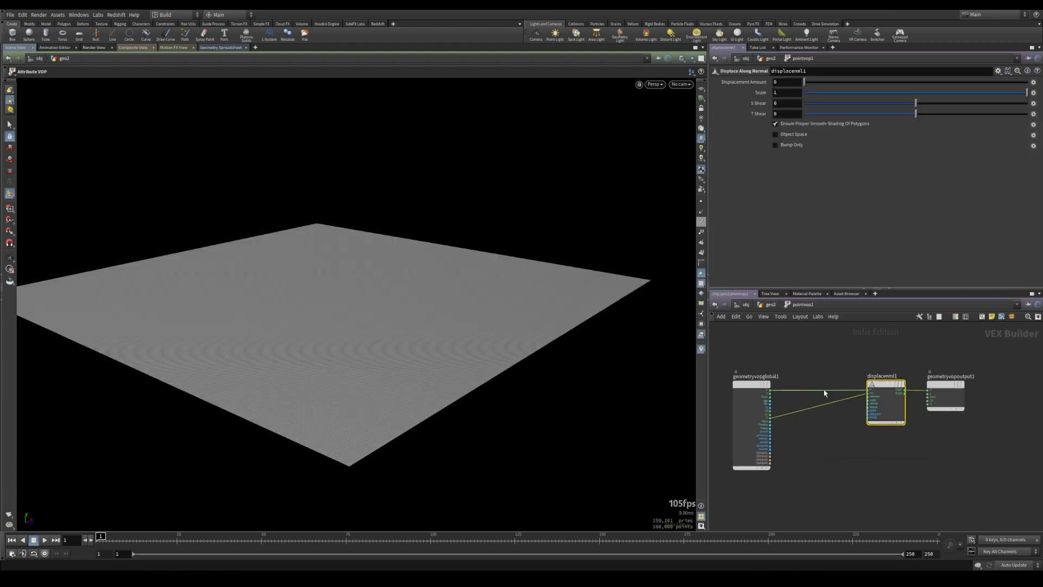
scroll(842, 394, "up", 2)
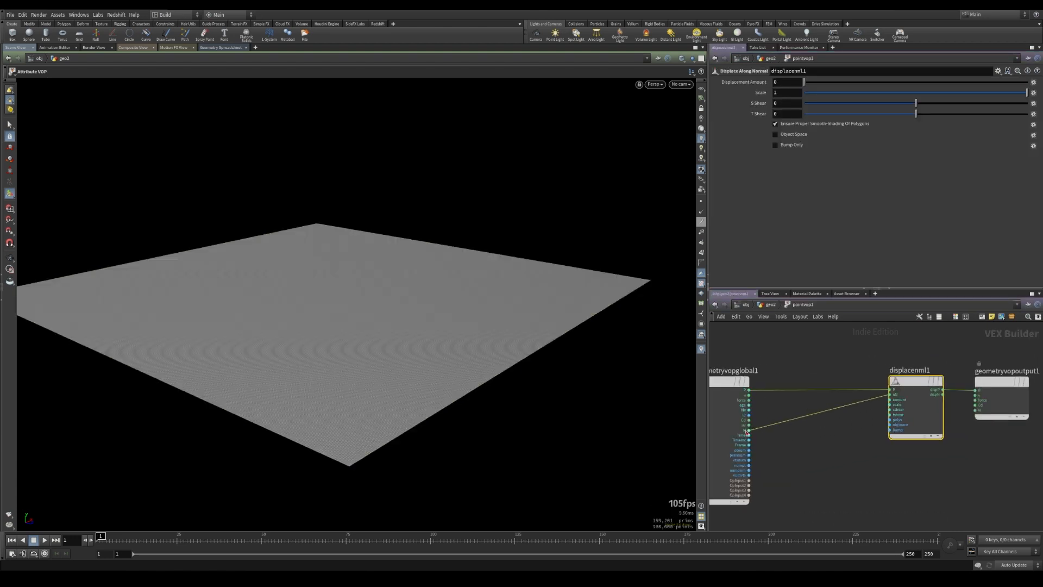
left_click_drag(811, 84, 703, 98)
- Add a Worley Noise node between the global inputs and the Displace Along Normal node
middle_click_drag(828, 487, 860, 459)
key("Tab")
type("wor")
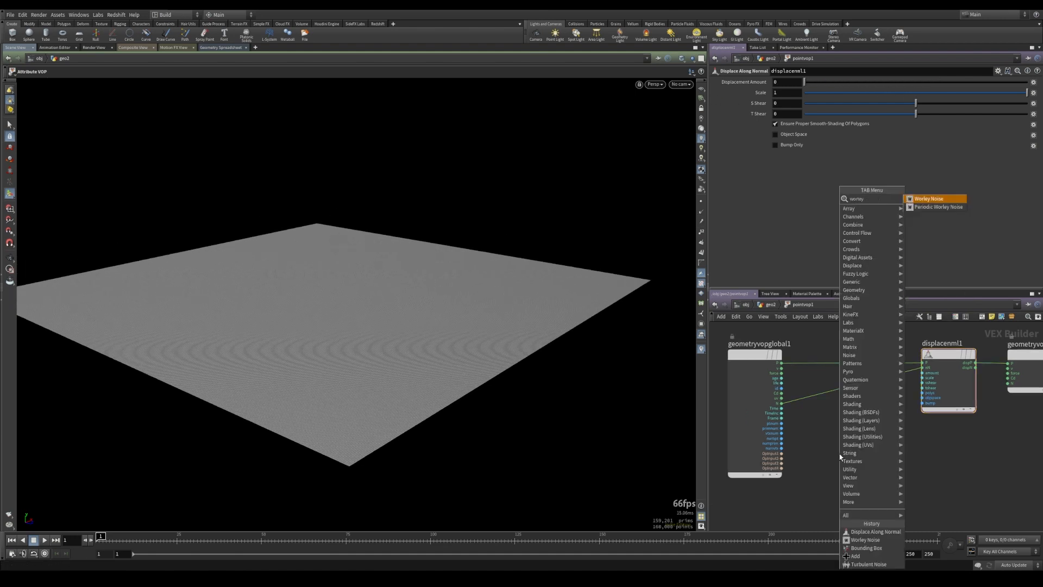
key("Return")
left_click(857, 429)
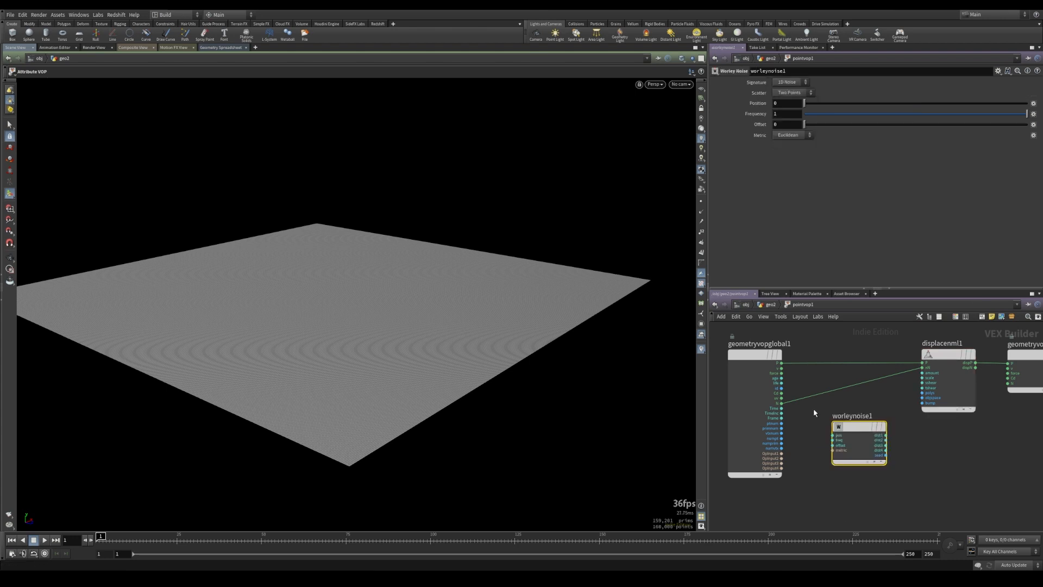
- Wire the global P output into the Worley noise's pos input and shift the noise node slightly lower
left_click(784, 364)
scroll(822, 436, "up", 2)
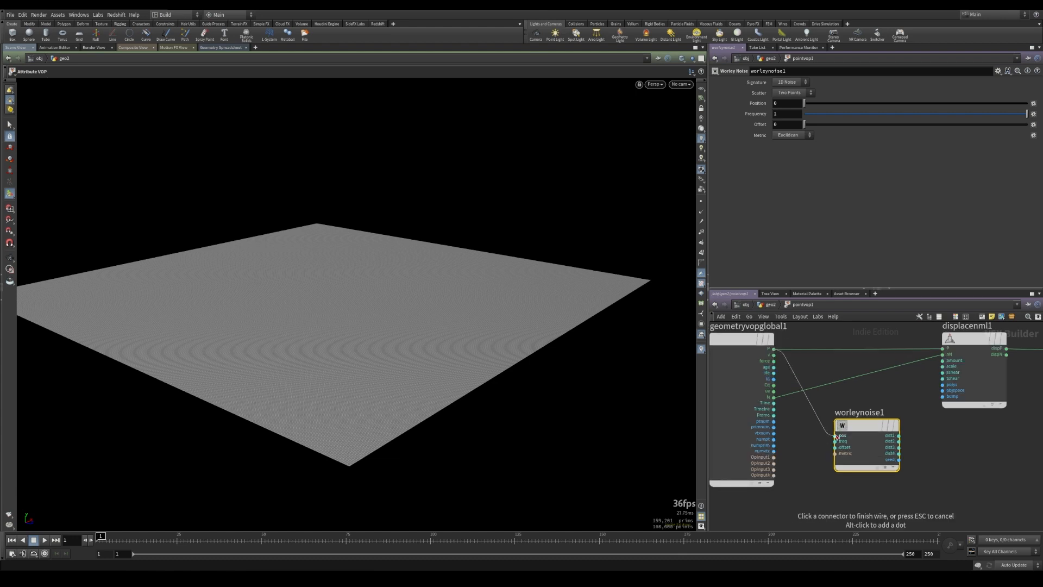
left_click(836, 436)
mouse_move(860, 432)
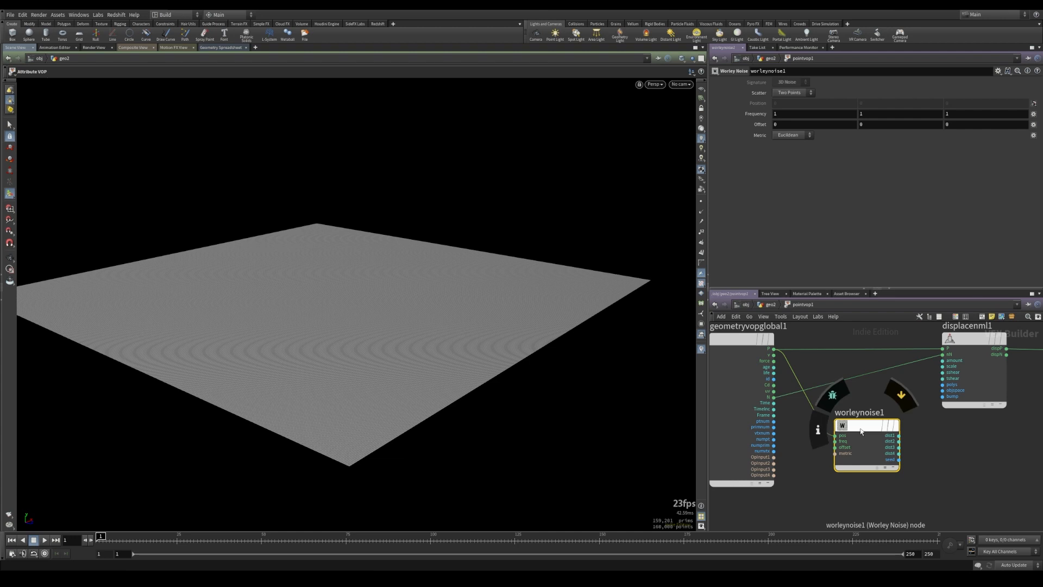
left_click_drag(860, 432, 855, 447)
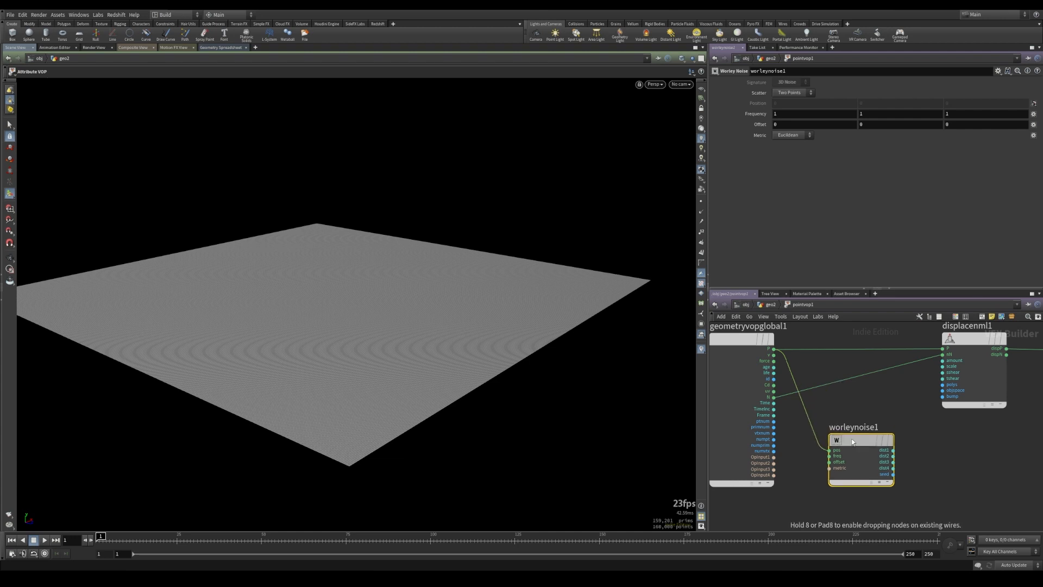
- Capture a snip of the whole grid in the viewport and open it in Snip & Sketch beside the noise parameters
left_click_drag(363, 336, 386, 343, "alt")
scroll(406, 334, "down", 3)
key("super+shift+s")
mouse_move(130, 163)
left_mouse_down()
mouse_move(663, 436)
mouse_move(695, 485)
left_mouse_up()
left_click(904, 479)
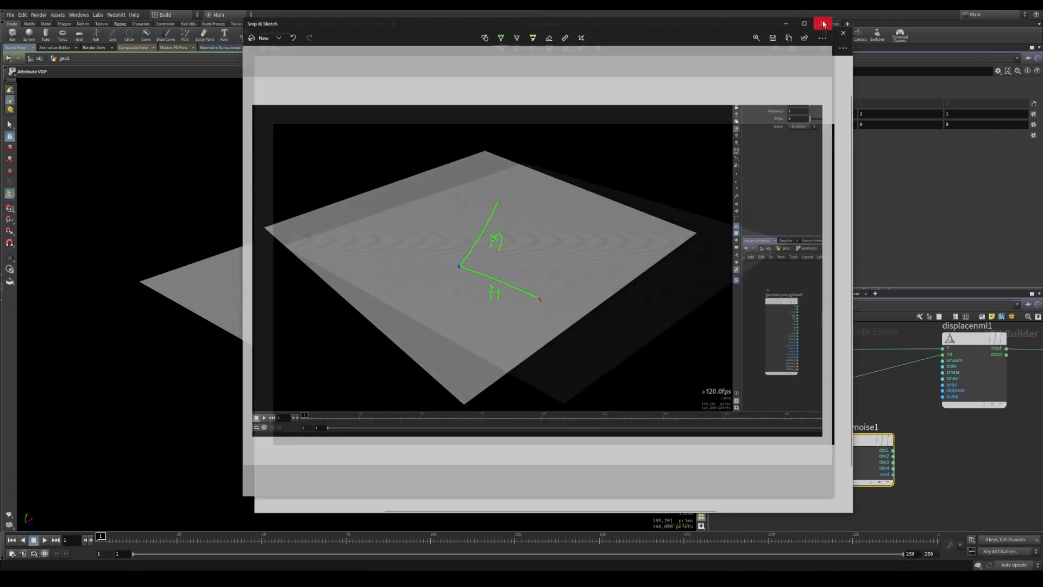
left_click_drag(724, 33, 530, 51)
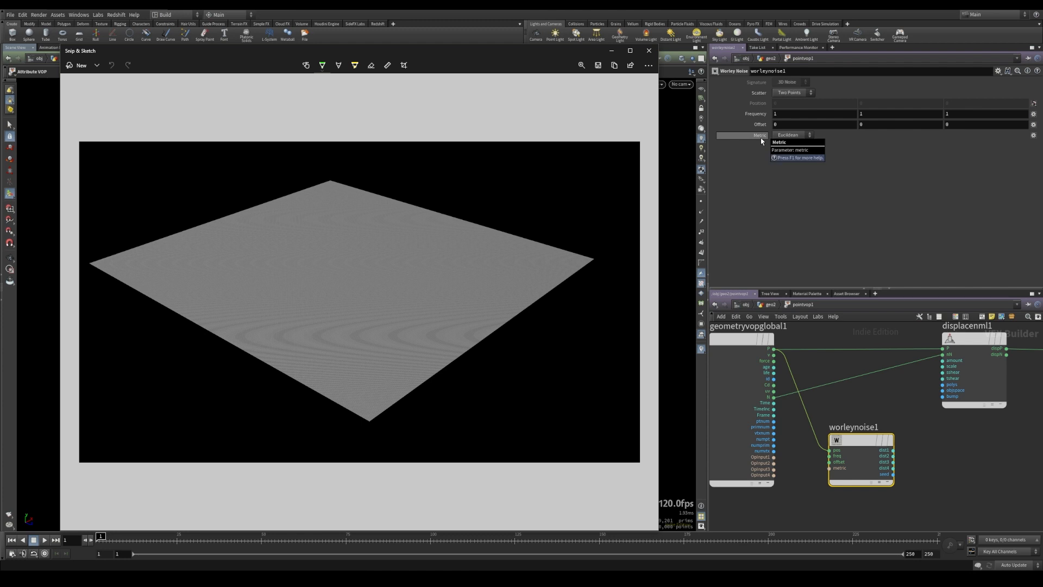
- View the Worley noise's metric options, then mark one red point and two blue points on the grid snip in Snip & Sketch
left_click(787, 136)
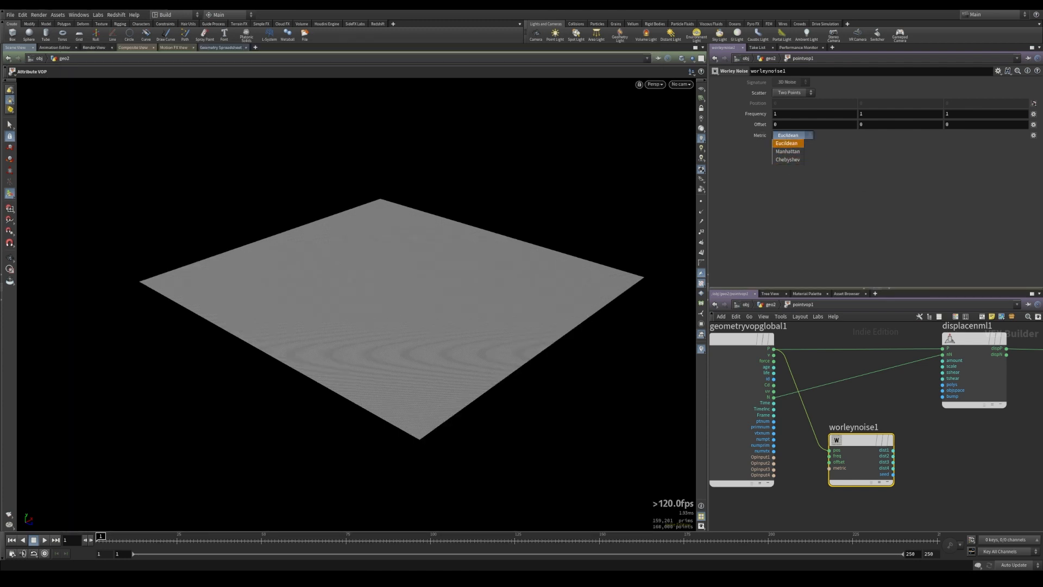
key("alt+Tab")
left_click(322, 65)
left_click(310, 122)
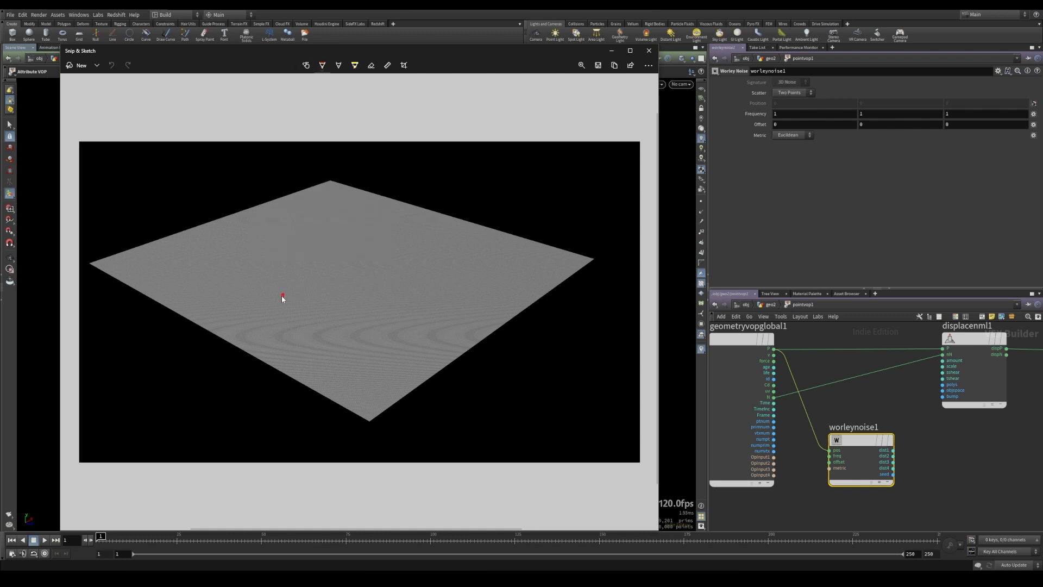
left_click(322, 65)
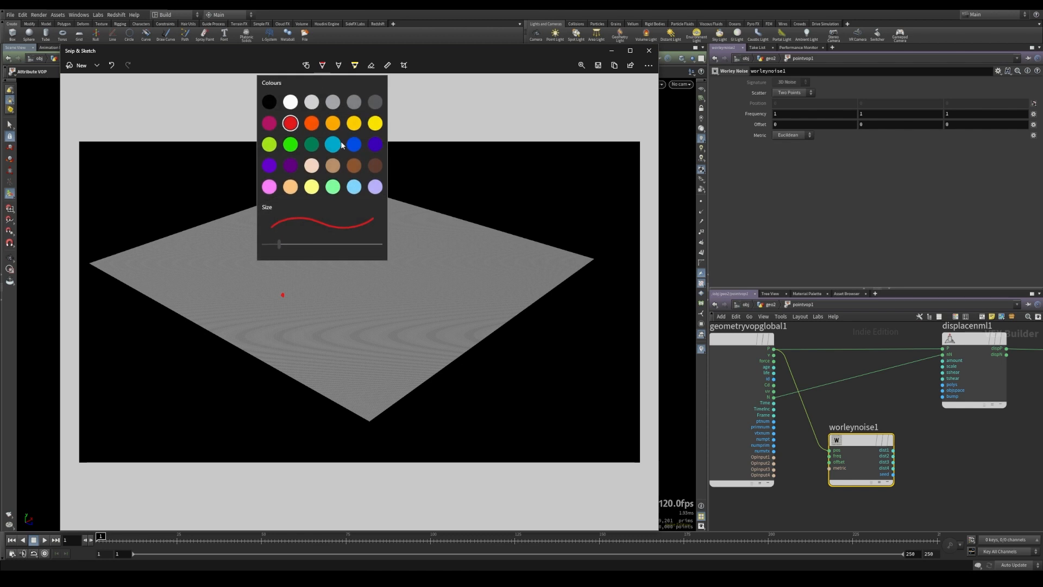
left_click(356, 145)
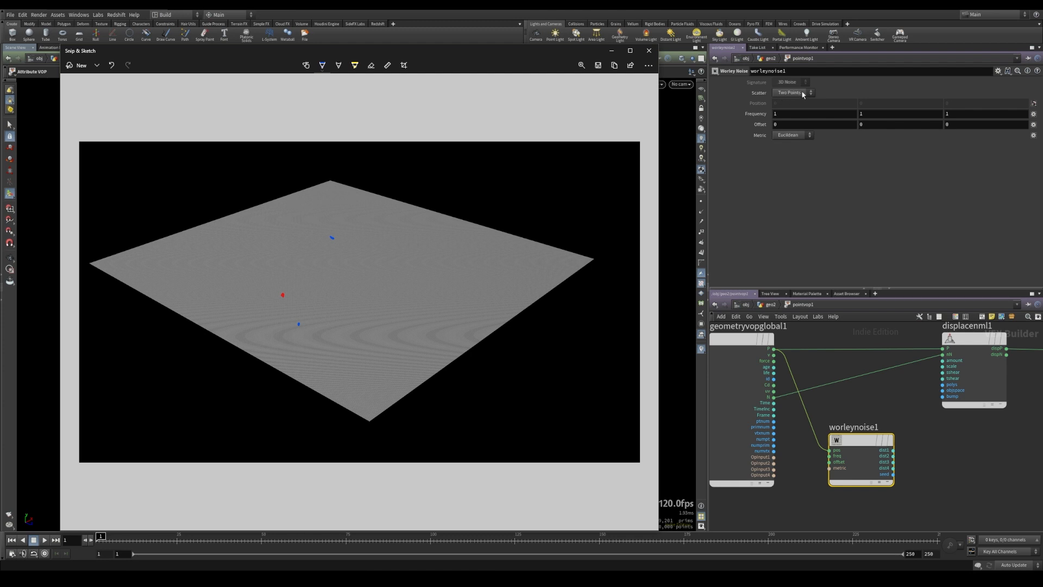
- Draw green lines from the red point to both blue points and label the shorter 1 and the longer 2
left_click(322, 65)
left_click(296, 145)
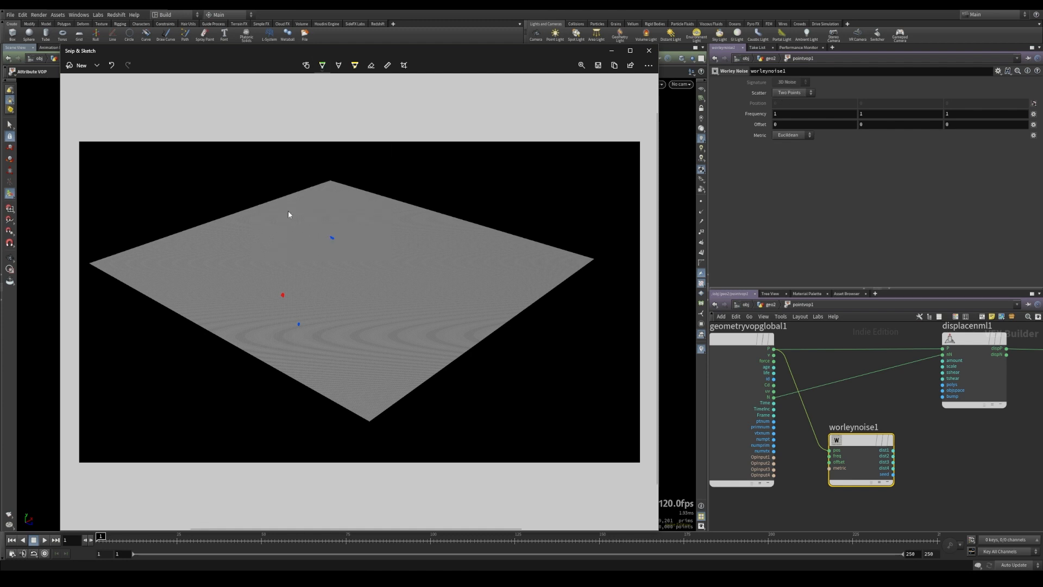
left_click_drag(294, 316, 298, 324)
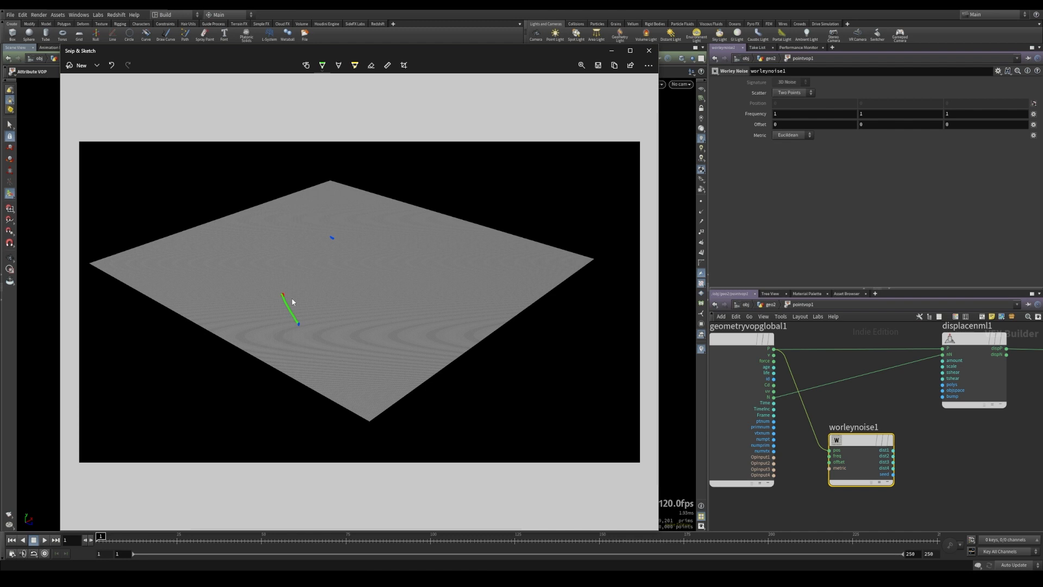
left_click_drag(295, 284, 328, 245)
left_click_drag(300, 300, 297, 311)
- Compare the sketch with the Worley noise outputs, then switch to Houdini and wire dist1 into displacenml1's amount input
middle_click_drag(919, 443, 889, 430)
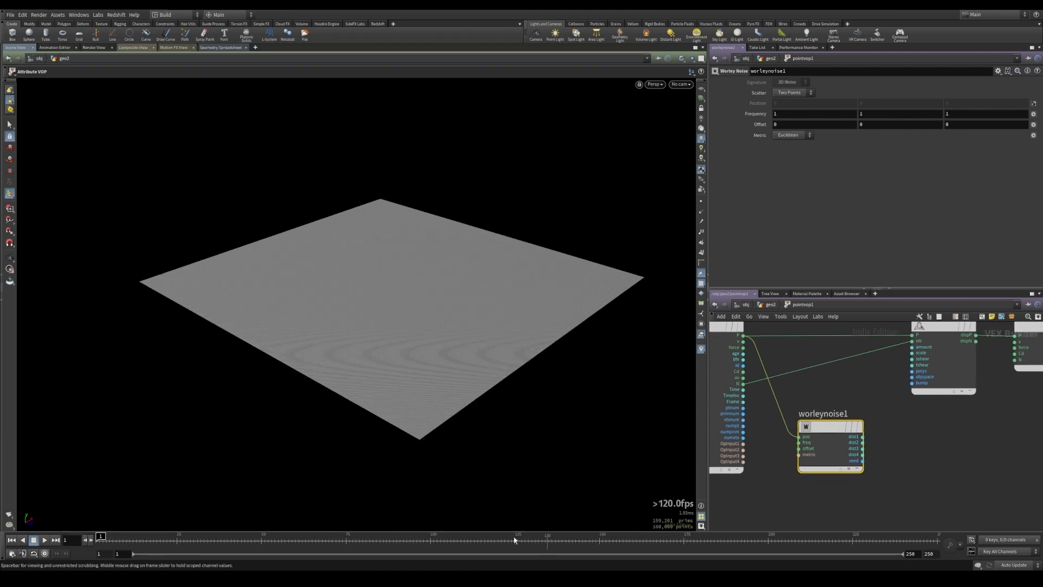
key("alt+Tab")
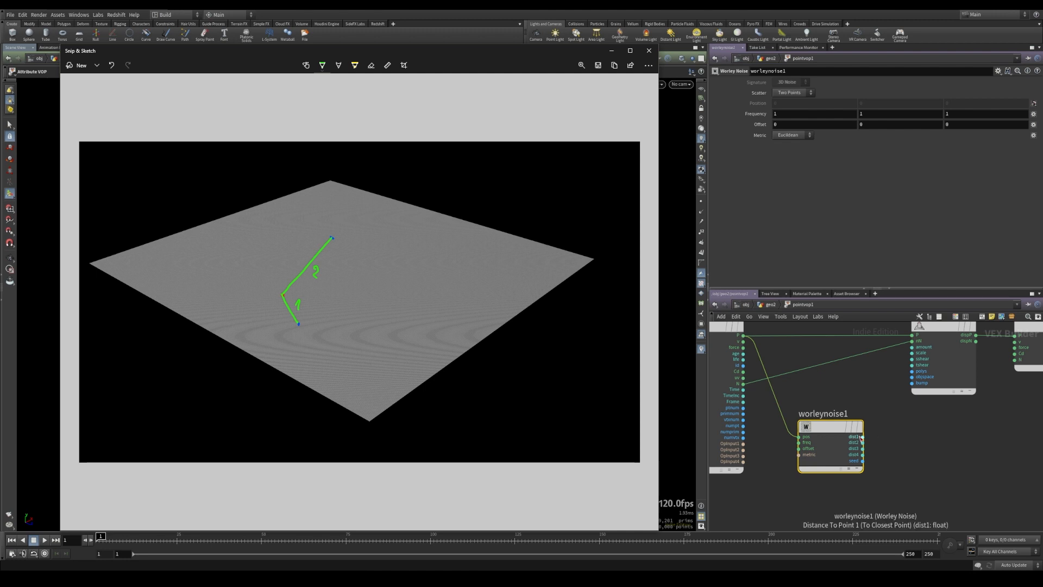
left_click(853, 395)
middle_click_drag(882, 409, 835, 410)
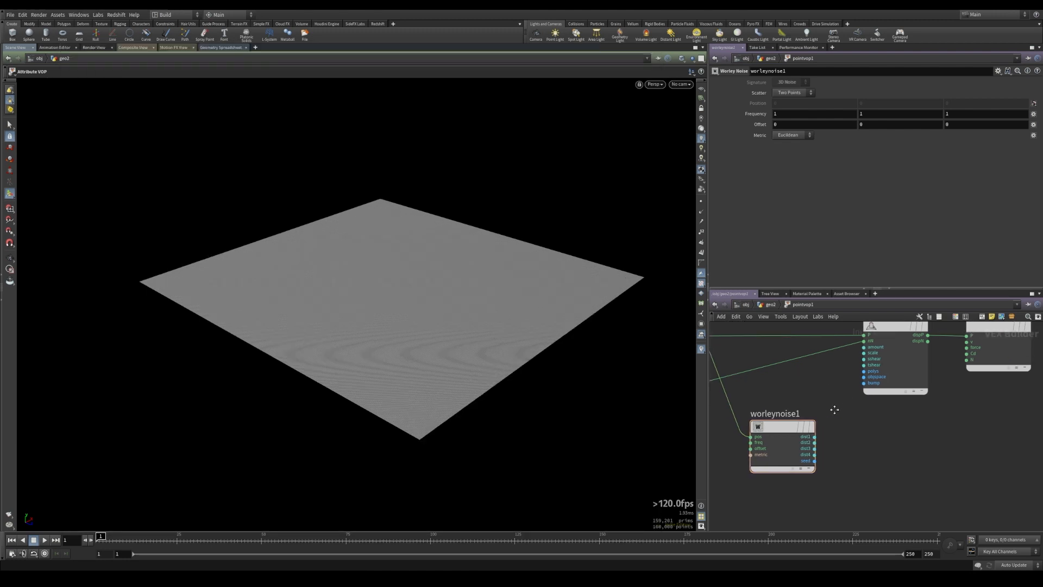
left_click(815, 437)
left_click(865, 347)
left_click_drag(439, 243, 327, 294, "alt")
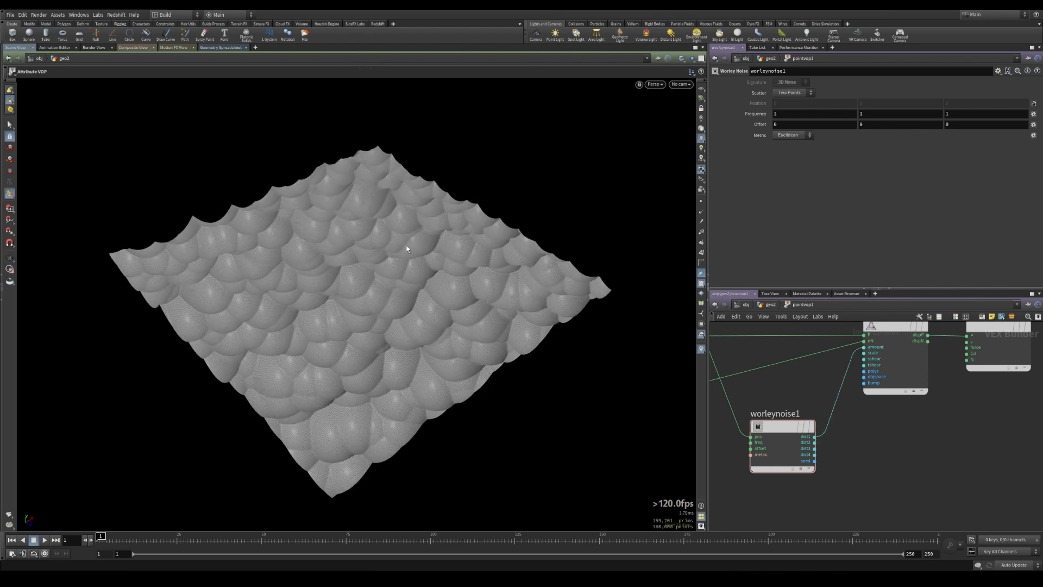
- Add a Subtract node after worleynoise1 and wire dist2 into its first input and dist1 into its second
scroll(863, 466, "down", 2)
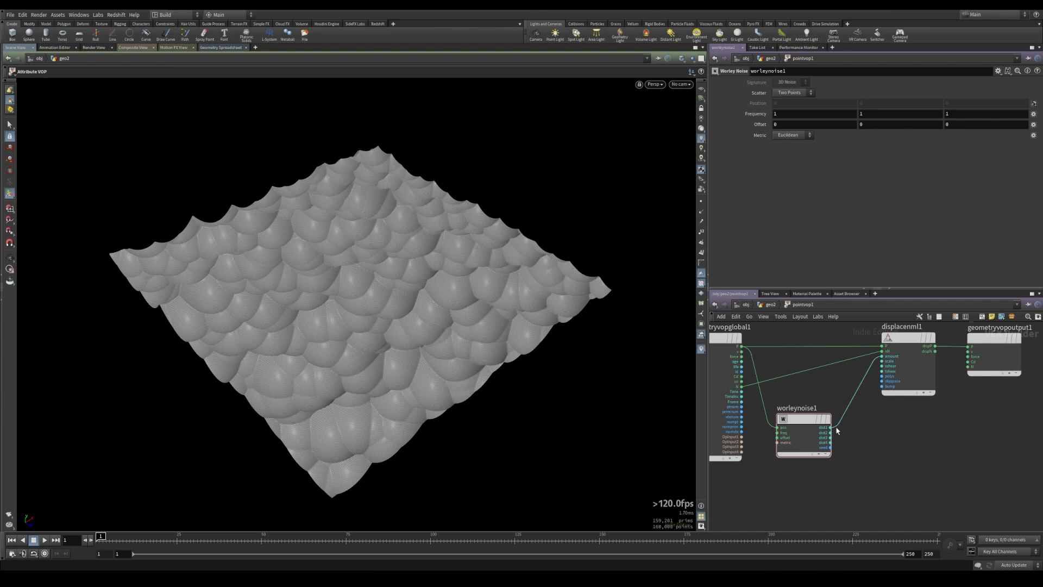
mouse_move(899, 341)
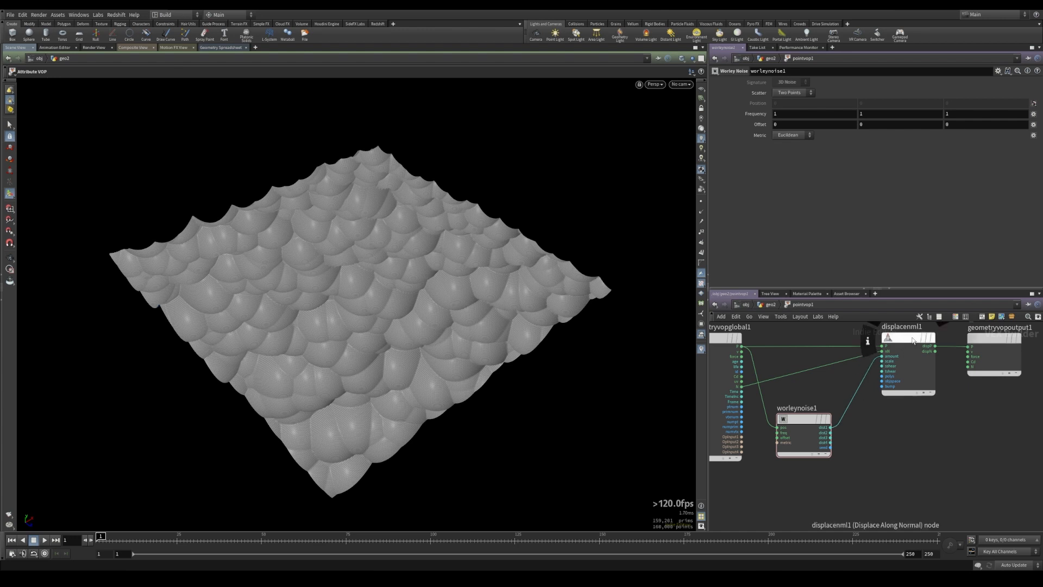
key("Tab")
type("subt")
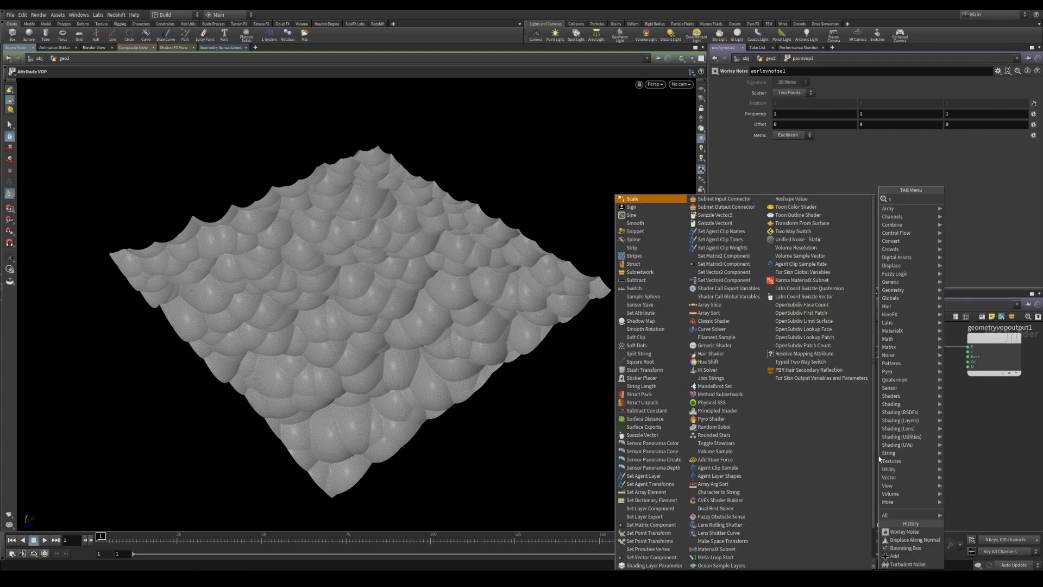
key("Return")
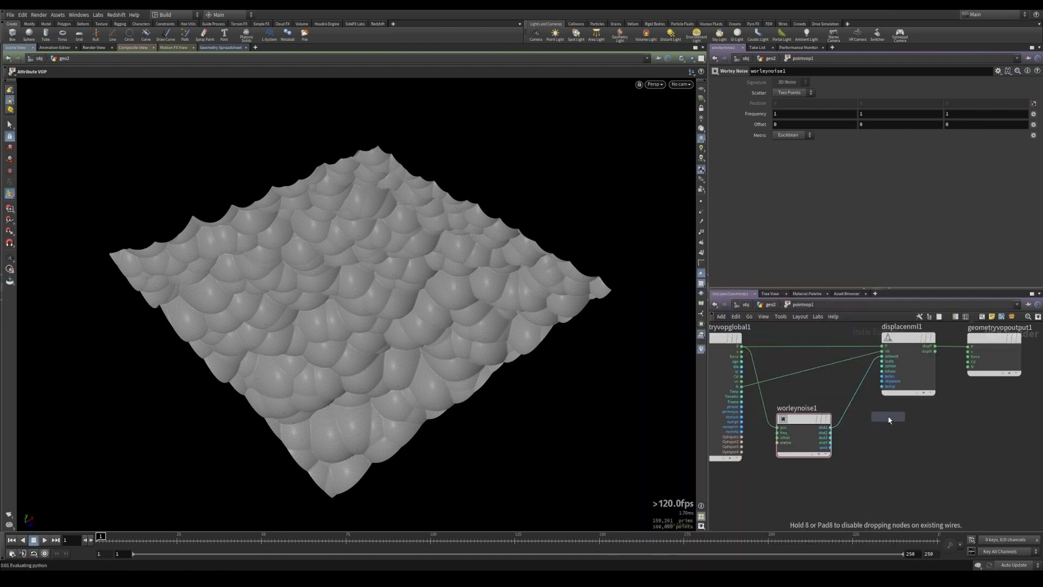
left_click(831, 415)
left_click_drag(819, 425, 864, 421)
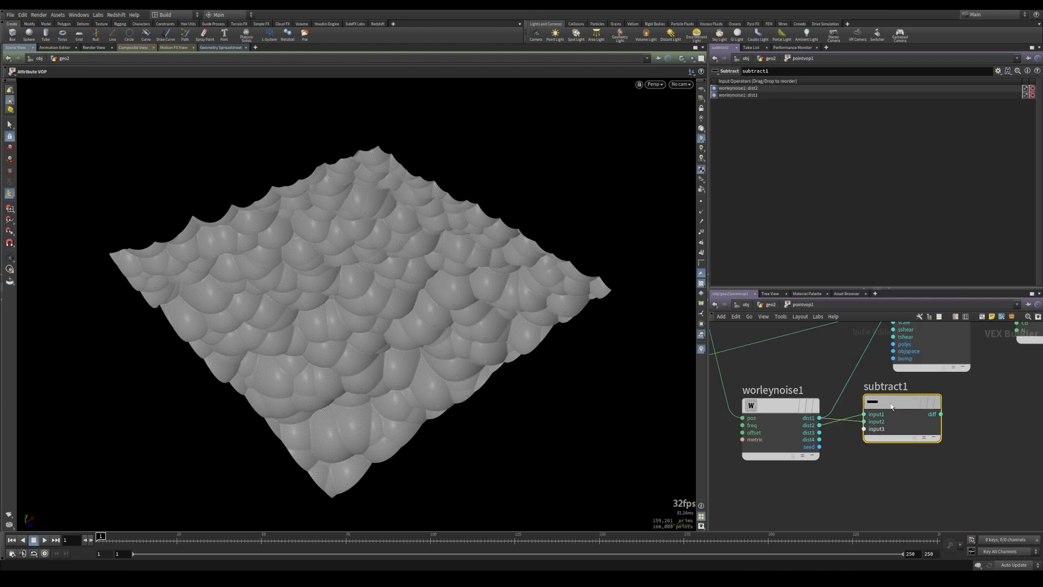
- Replace dist1 with the Subtract node's diff output on displacenml1's amount input and view the displaced grid
scroll(904, 460, "down", 3)
left_click(889, 459)
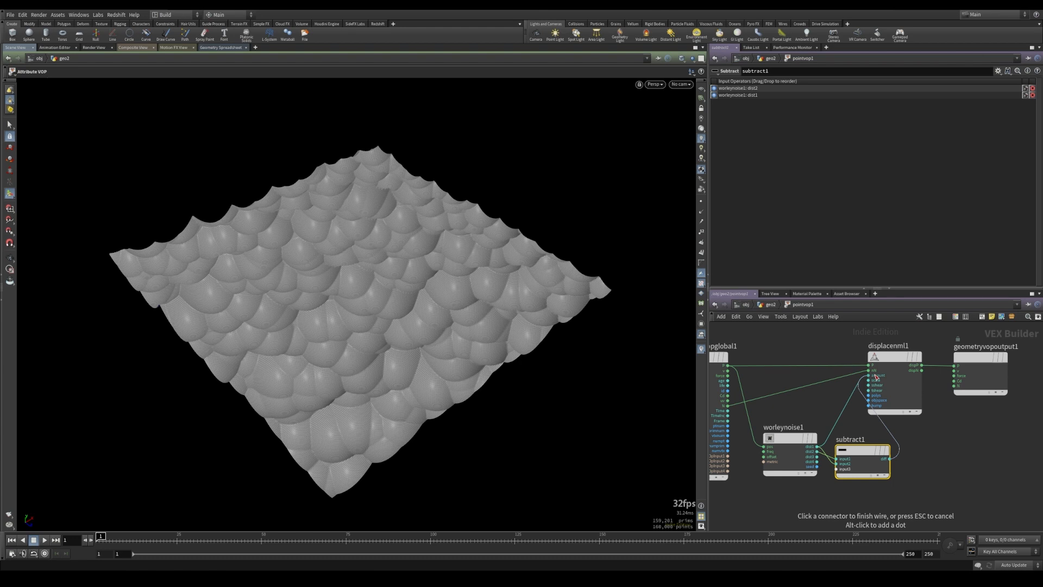
left_click(875, 375)
left_click_drag(389, 340, 369, 332)
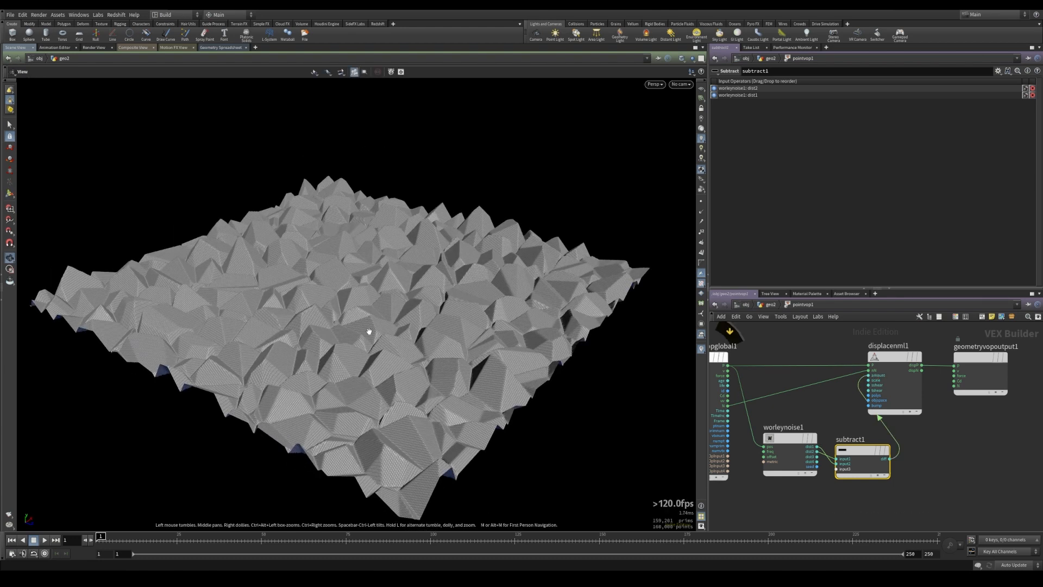
- Examine the faceted Worley displacement on the grid up close and from several angles
key("Return")
left_click_drag(416, 262, 400, 295, "alt")
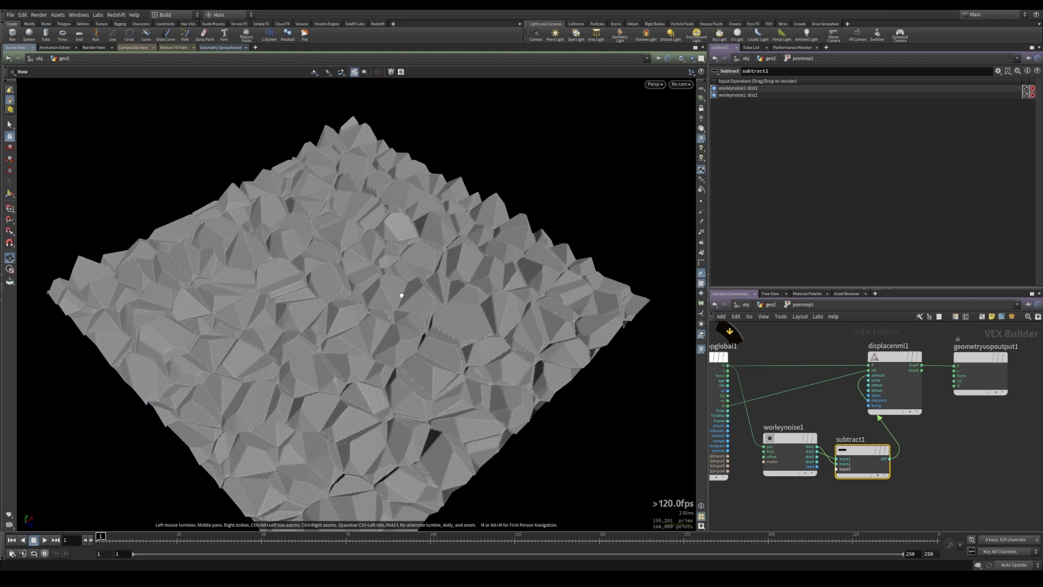
right_click_drag(400, 295, 364, 290, "alt")
middle_click_drag(470, 312, 491, 300, "alt")
right_click_drag(491, 301, 424, 310, "alt")
left_click_drag(424, 310, 436, 301, "alt")
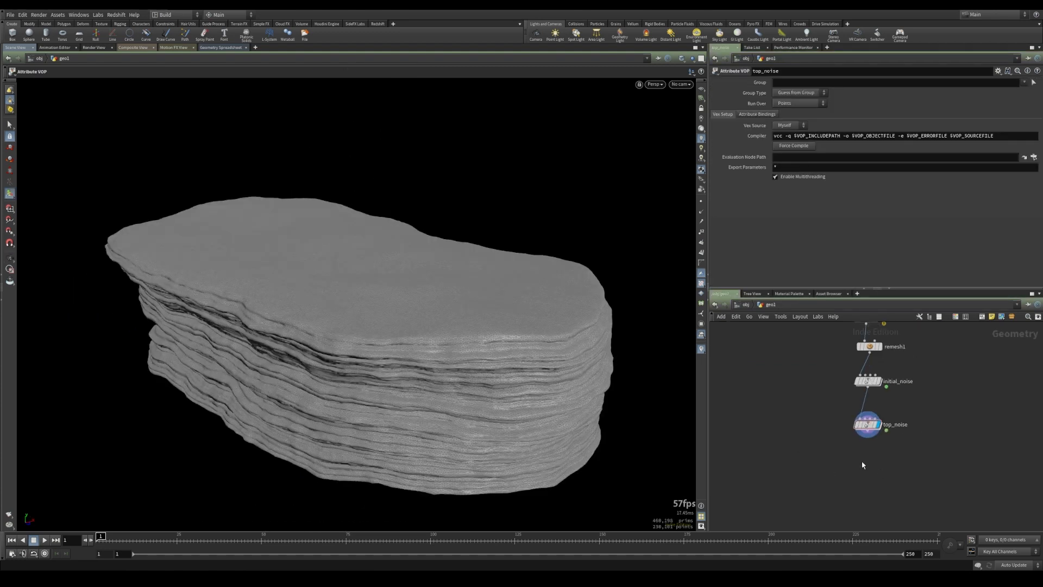
- In the rock's geo1 network, add a Normal node after top_noise, wire it in and display it
key("Tab")
type("norm")
key("Return")
left_click(867, 462)
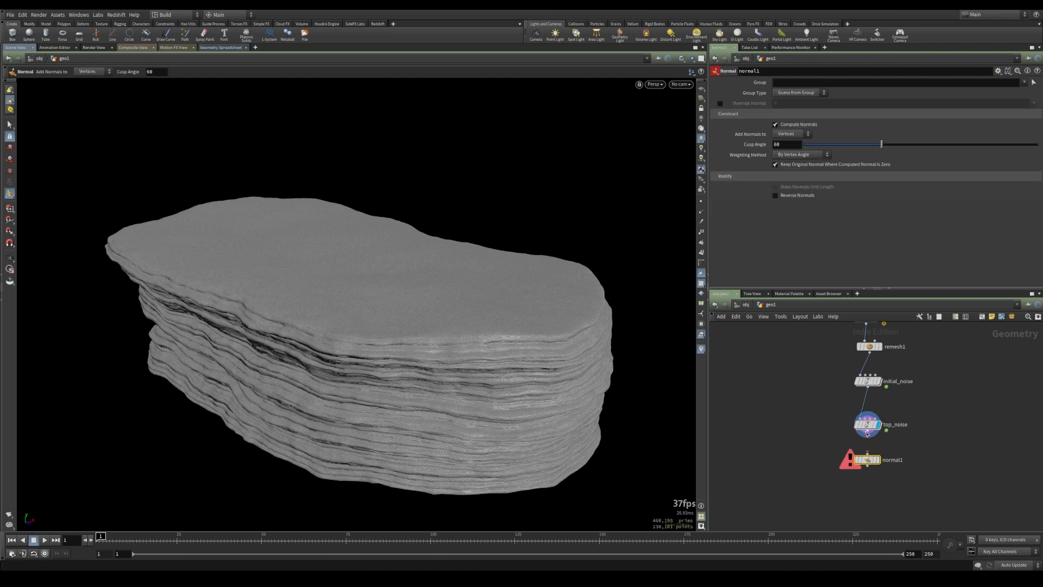
left_click_drag(500, 333, 511, 348)
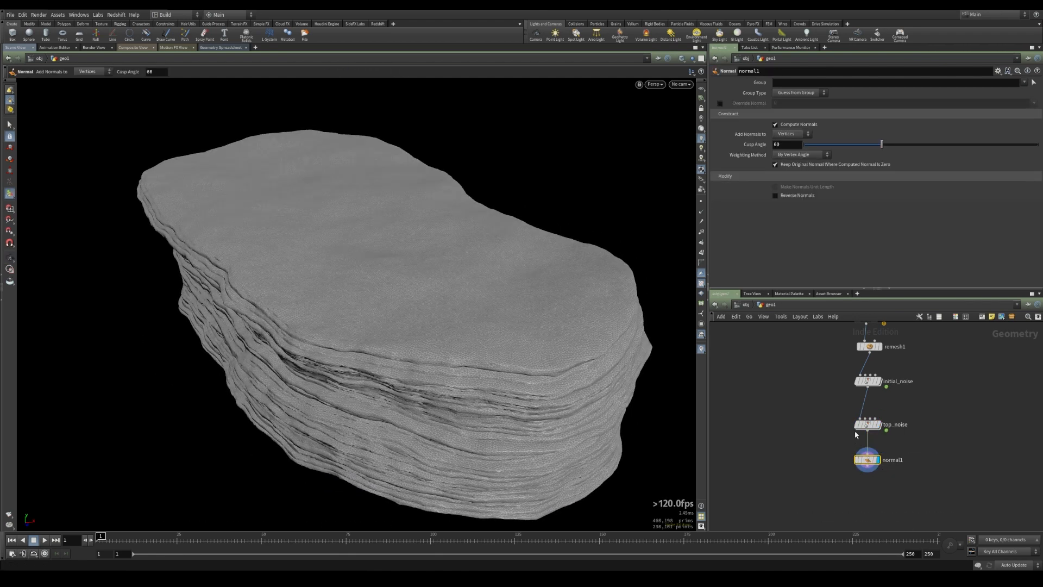
- Inside top_noise, spread the global and output nodes apart and add a Displace Along Normal node between them
double_click(868, 425)
scroll(808, 400, "up", 3)
middle_click_drag(829, 414, 887, 469)
left_click_drag(909, 409, 979, 414)
left_click_drag(792, 404, 751, 403)
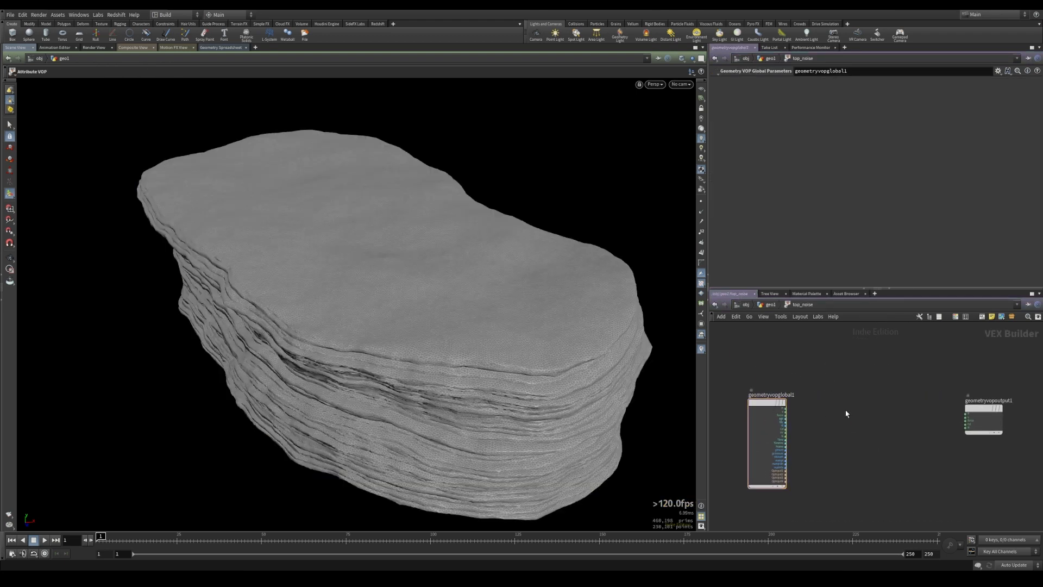
key("Tab")
type("displ")
key("Return")
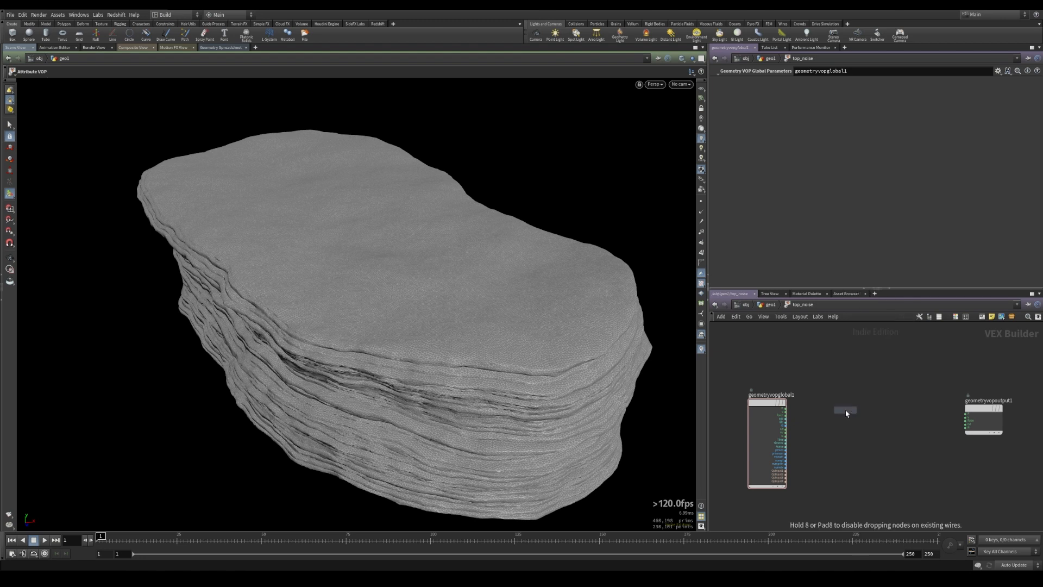
left_click(912, 416)
- Wire the global P and N into displacenml1 and its dispP output into the output node's P
scroll(788, 424, "up", 2)
left_click_drag(768, 420, 905, 439)
left_click_drag(786, 431, 921, 409)
middle_click_drag(986, 412, 823, 413)
left_click(823, 407)
left_click(940, 395)
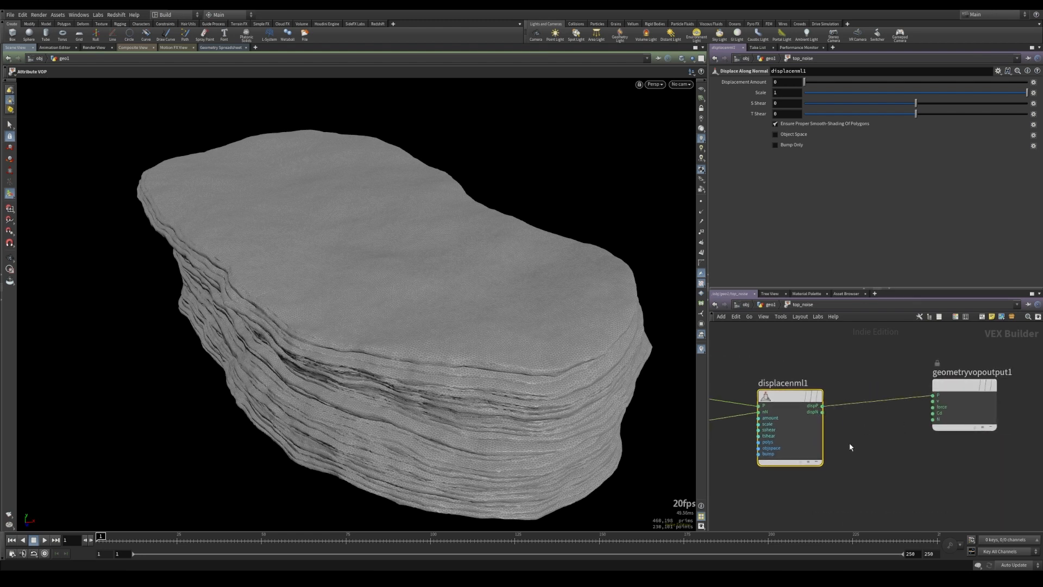
- Rearrange the nodes to leave more room between geometryvopglobal1 and displacenml1
middle_click_drag(849, 442, 954, 419)
left_click_drag(881, 388, 918, 376)
scroll(827, 438, "down", 3)
middle_click_drag(828, 439, 896, 437)
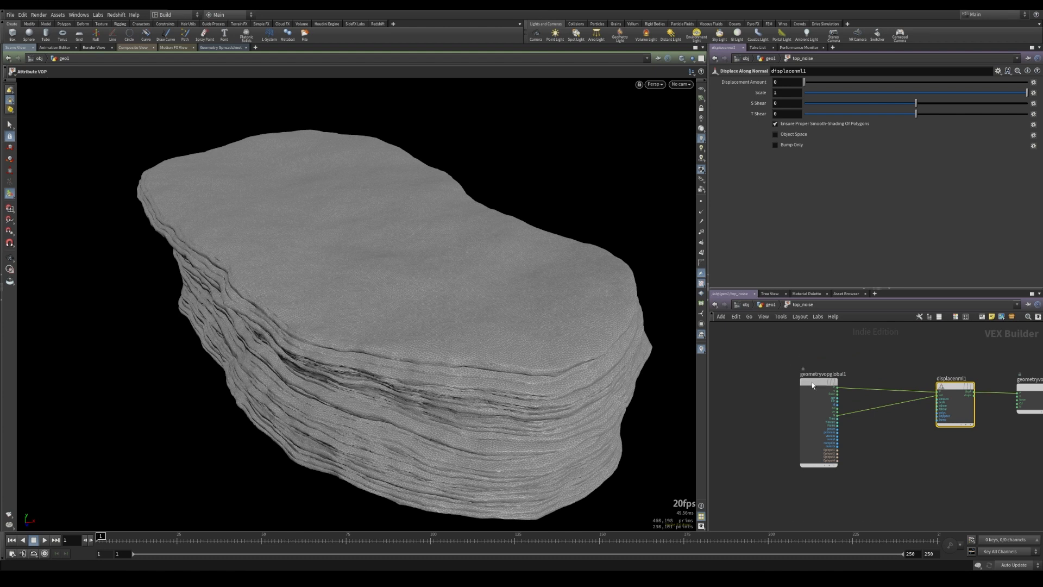
left_click_drag(812, 383, 753, 385)
- Add a Worley Noise node and wire the global P into its pos input
left_click(843, 448)
key("Tab")
type("worl")
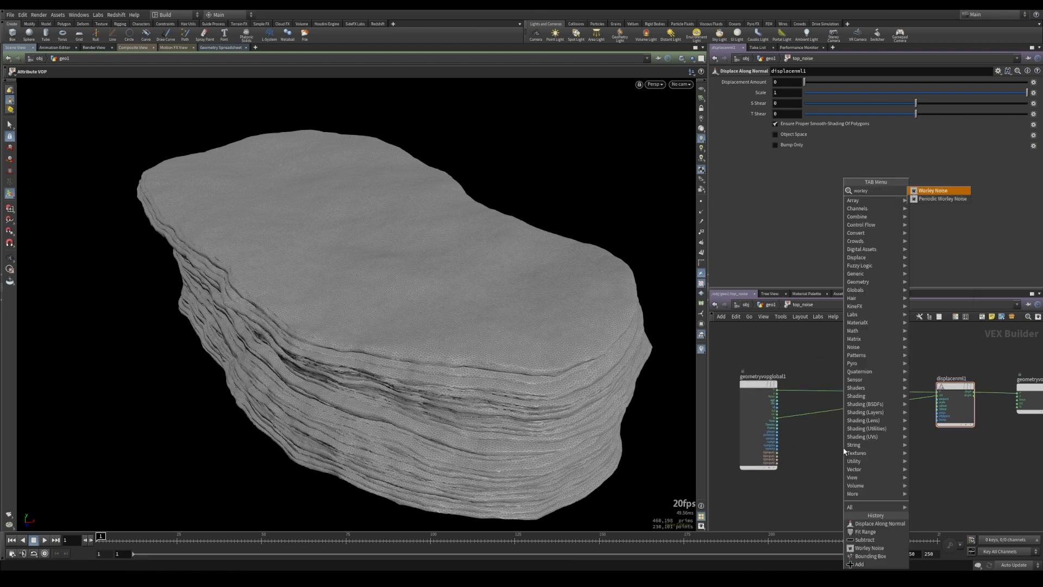
key("Return")
left_click(876, 432)
scroll(835, 437, "up", 2)
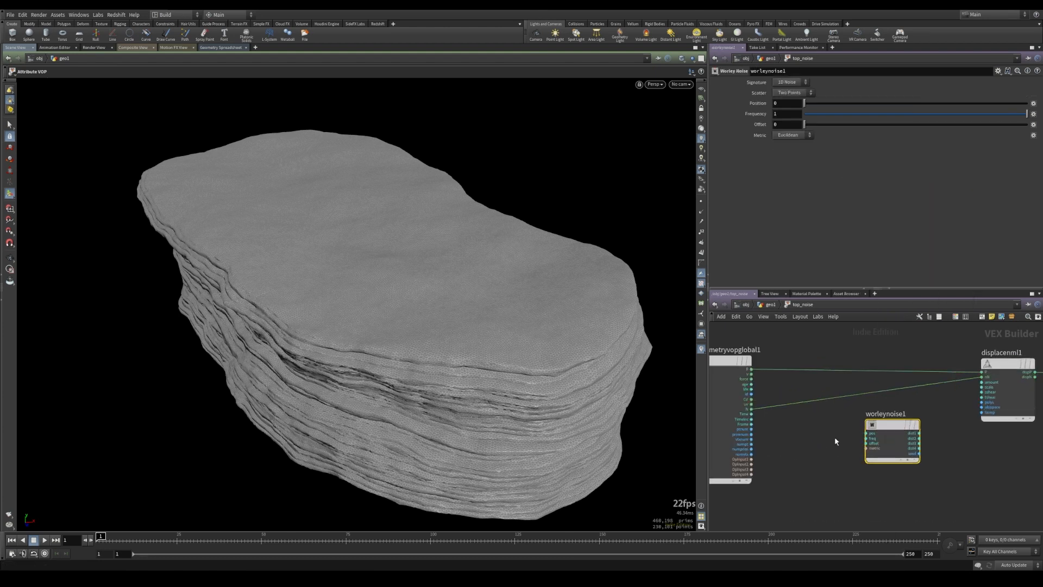
left_click(751, 369)
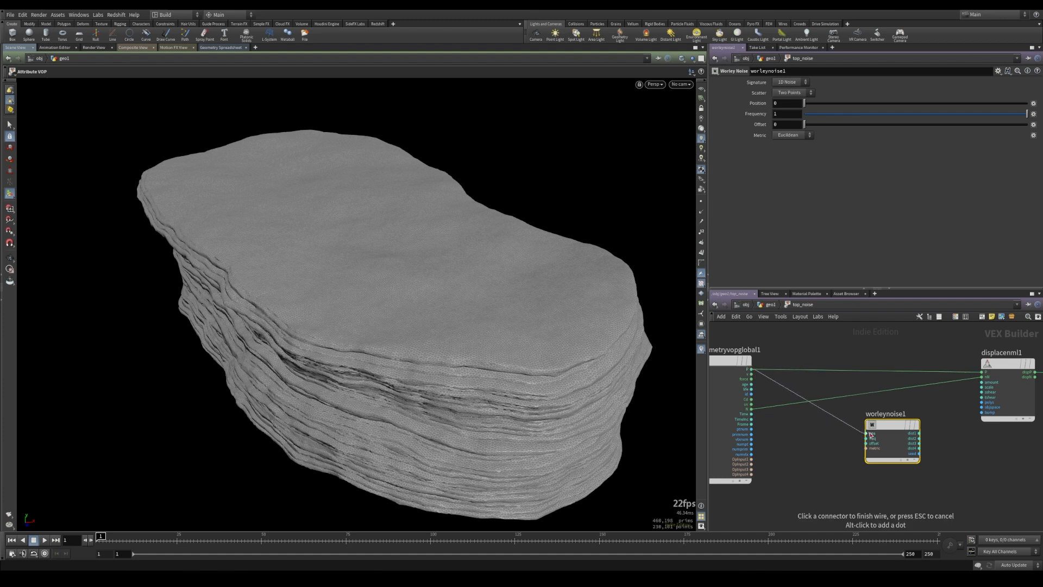
left_click(869, 433)
left_click_drag(891, 440, 821, 440)
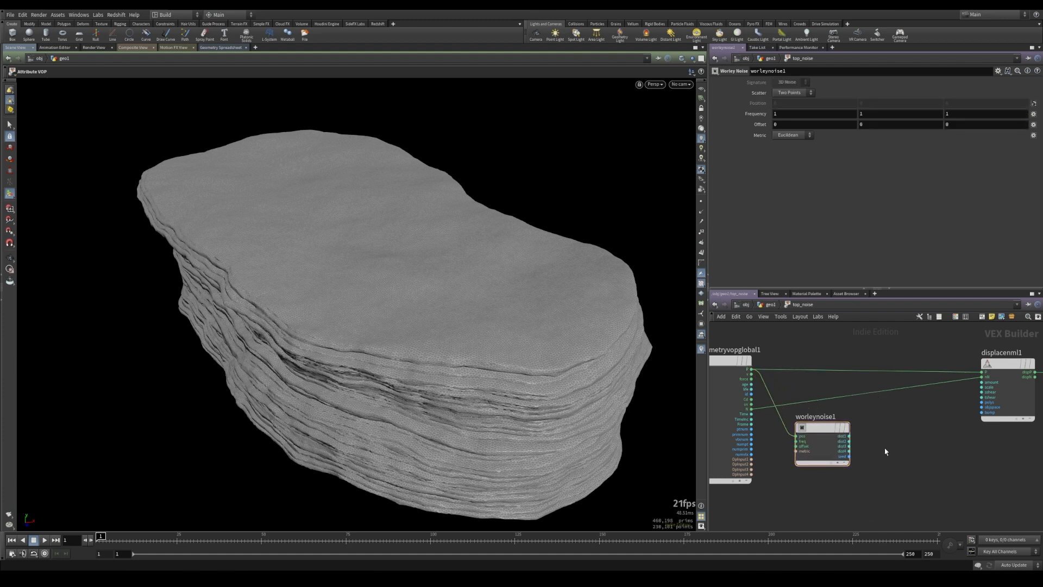
- Add a Subtract node after worleynoise1 and wire dist2 into its first input and dist1 into its second
key("Tab")
type("sub")
key("Return")
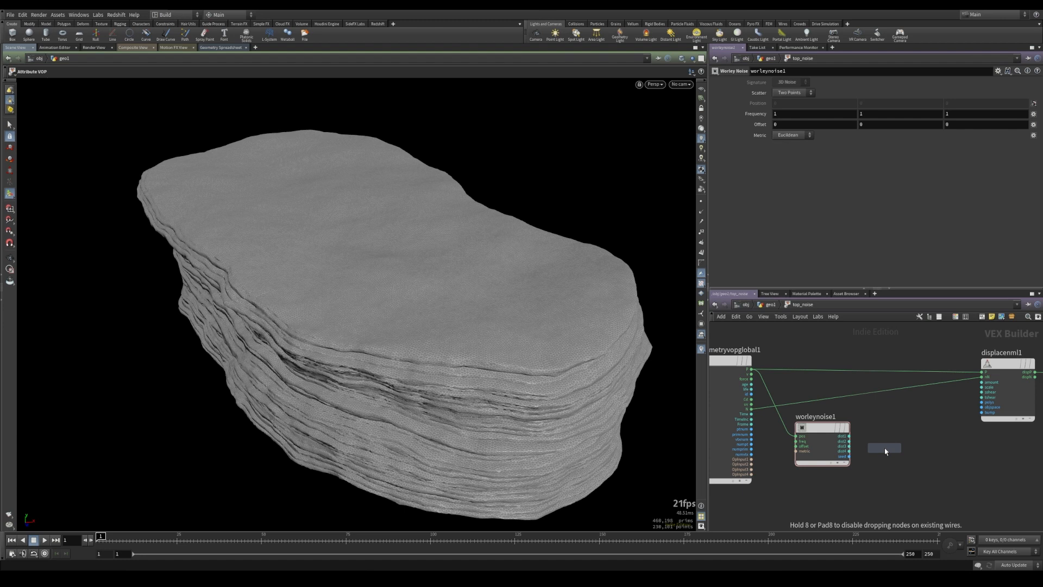
left_click(890, 429)
scroll(878, 451, "up", 4)
left_click(823, 430)
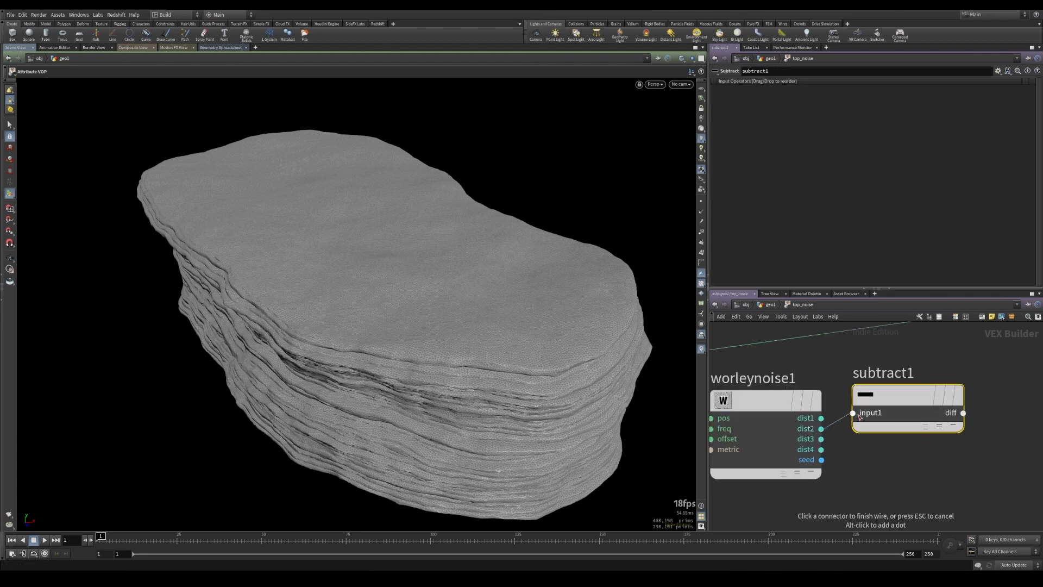
left_click(852, 413)
left_click_drag(891, 399, 910, 403)
left_click(821, 419)
left_click(871, 426)
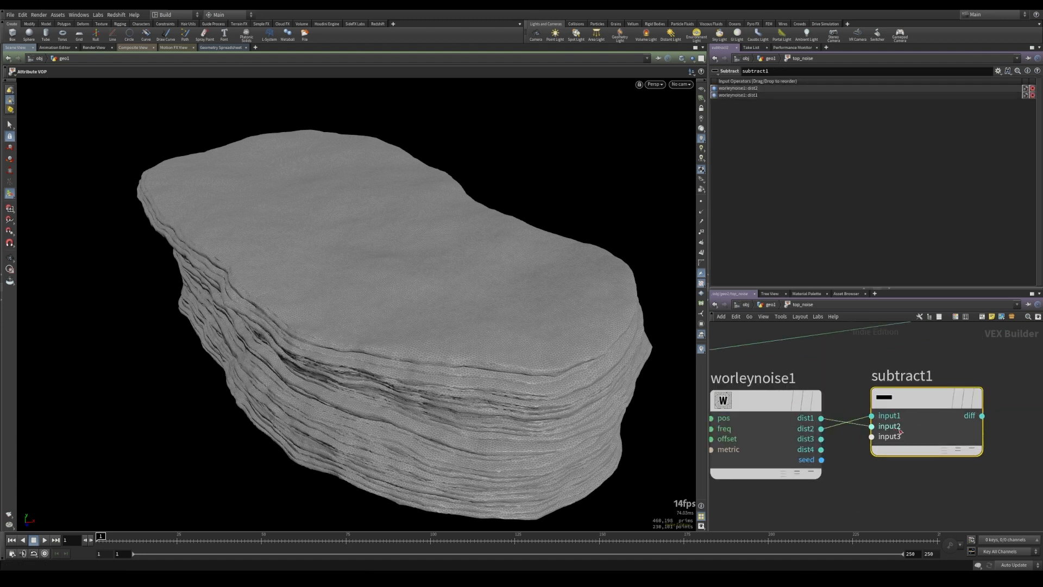
- Wire subtract1's diff output into displacenml1's amount input and view the displaced rock
scroll(867, 446, "down", 3)
left_click(865, 459)
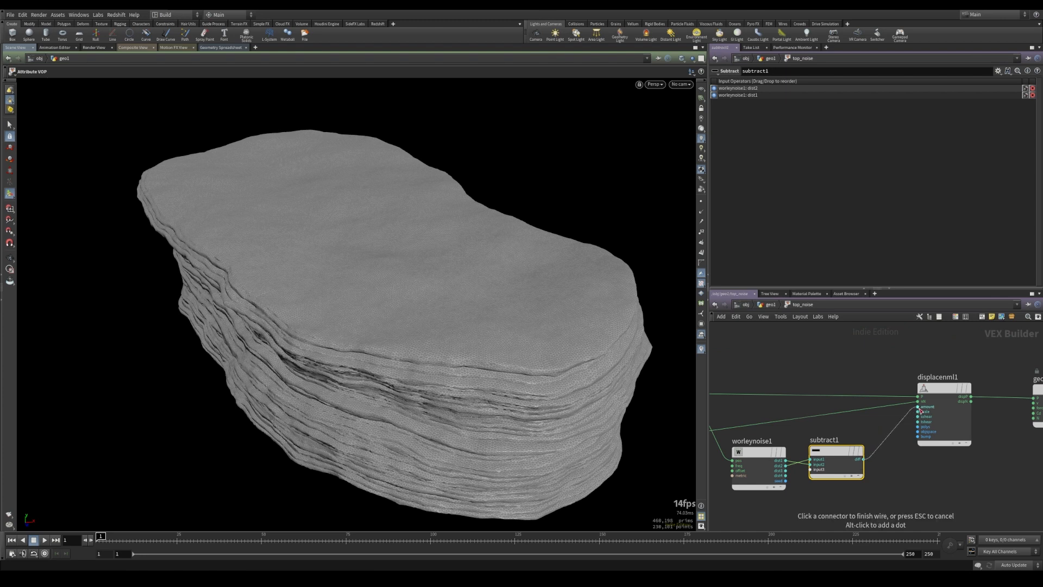
left_click(922, 409)
key("Escape")
left_click_drag(559, 412, 469, 395)
- Promote worleynoise1's freq input to a parameter on the top_noise node
middle_click_drag(757, 497, 833, 471)
scroll(802, 468, "up", 2)
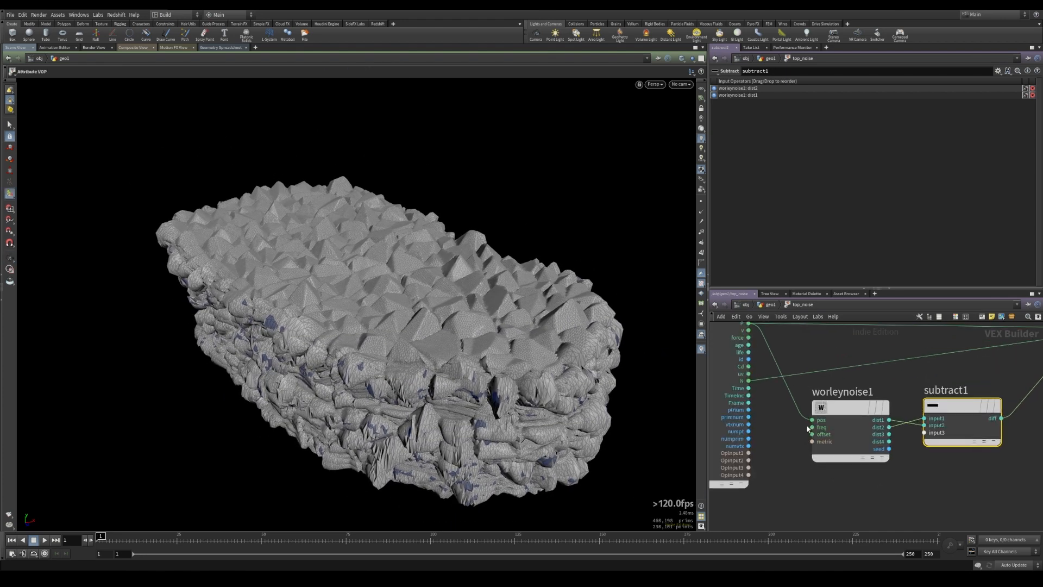
right_click(813, 428)
left_click(831, 441)
- Insert a Fit Range node on the wire between subtract1 and displacenml1
scroll(980, 484, "down", 2)
middle_click_drag(980, 483, 818, 468)
key("Tab")
type("mul")
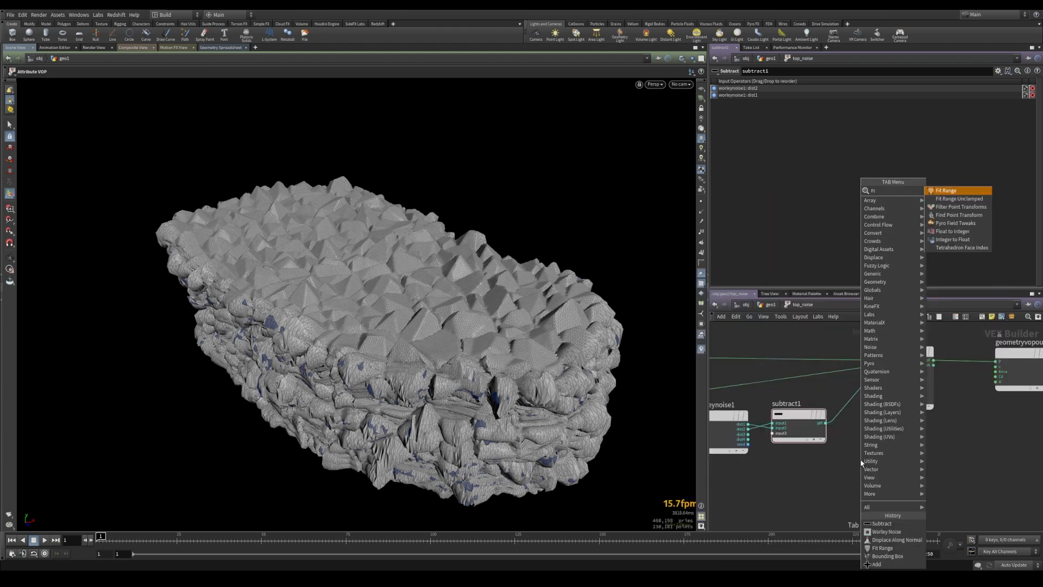
key("Return")
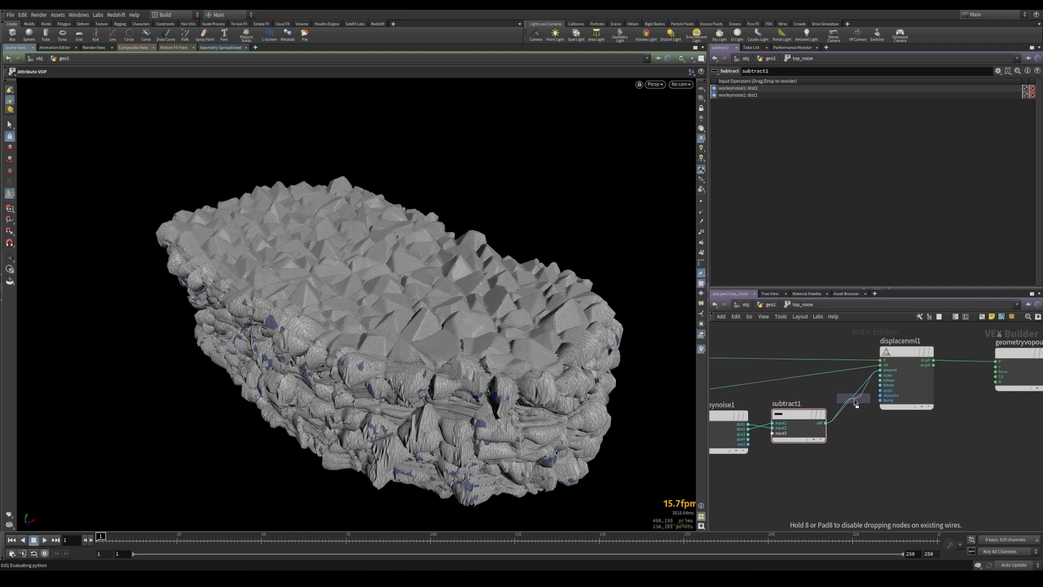
left_click(854, 399)
- Set fit1's Source Max to 0.6
left_click_drag(649, 434, 653, 205)
left_click_drag(1005, 103, 976, 103)
type("0.6")
key("Return")
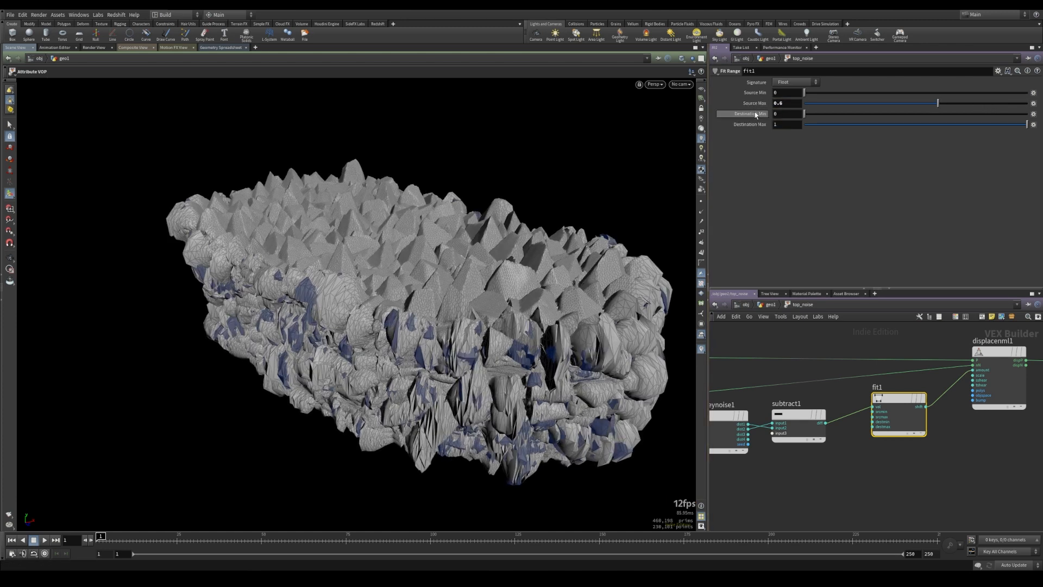
- Promote fit1's destmin and destmax inputs to parameters on the top_noise node
scroll(869, 429, "up", 3)
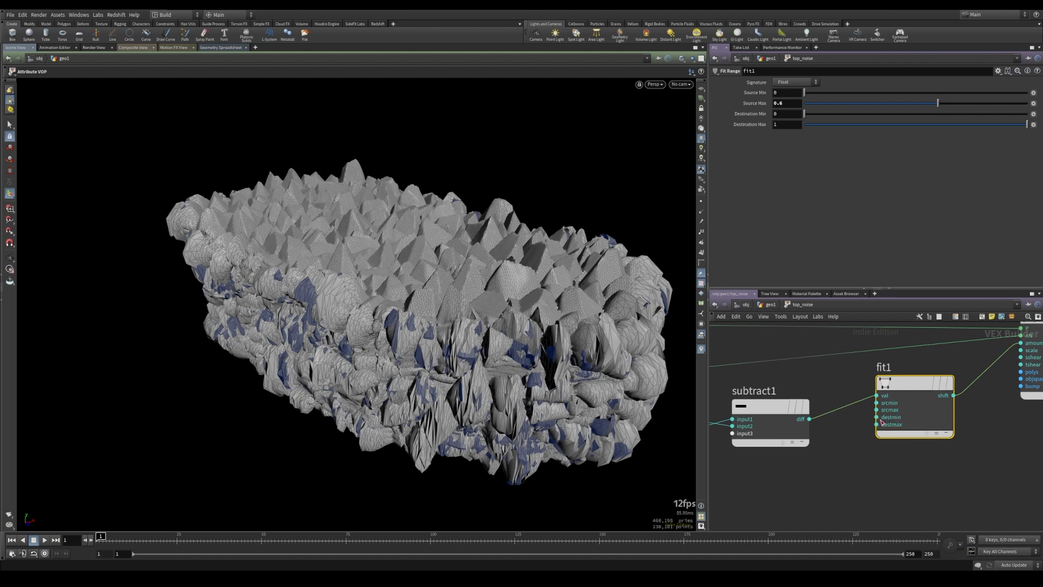
middle_click(876, 424)
left_click(895, 430)
middle_click_drag(934, 468, 911, 466)
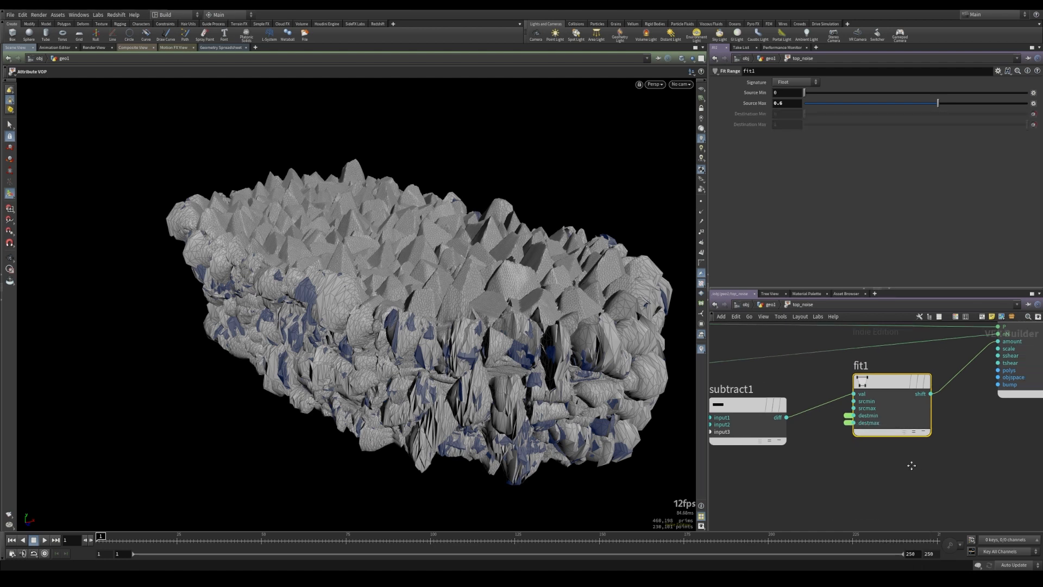
scroll(911, 465, "down", 5)
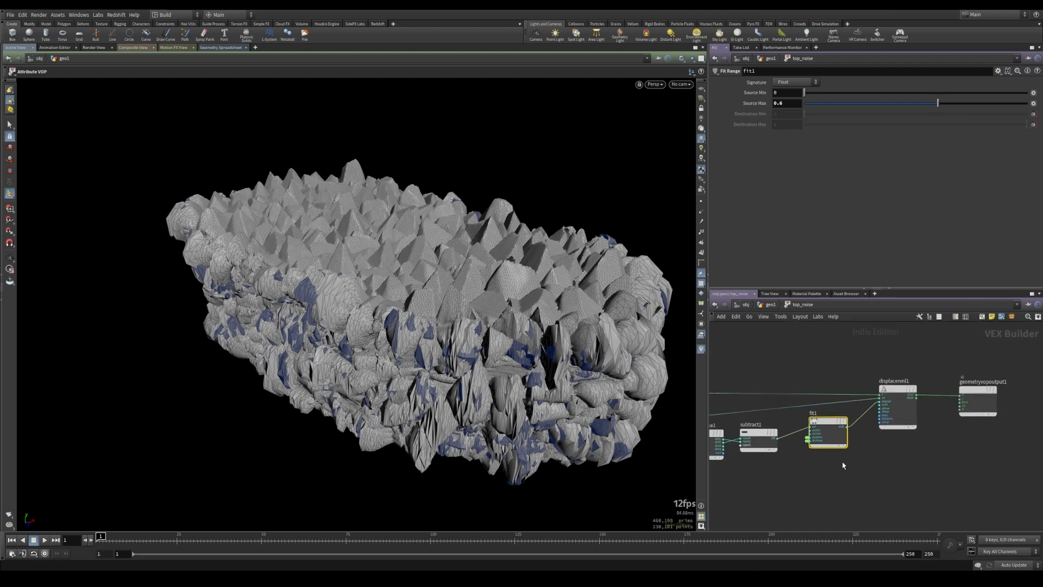
- Back in geo1, set top_noise's maximum destination value to 0.07 and its minimum destination value to -0.08
left_click(770, 305)
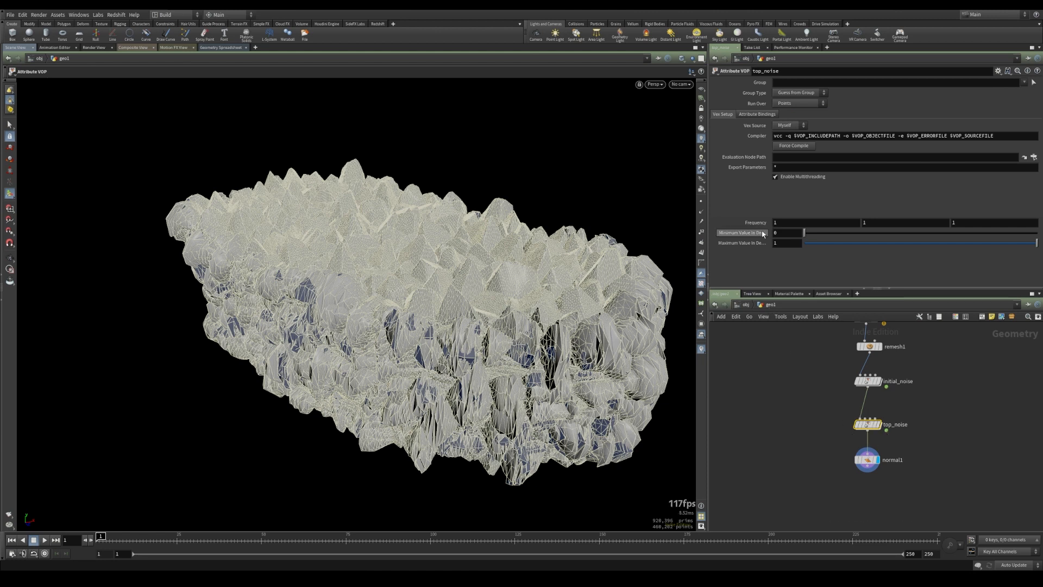
left_click_drag(836, 242, 825, 243)
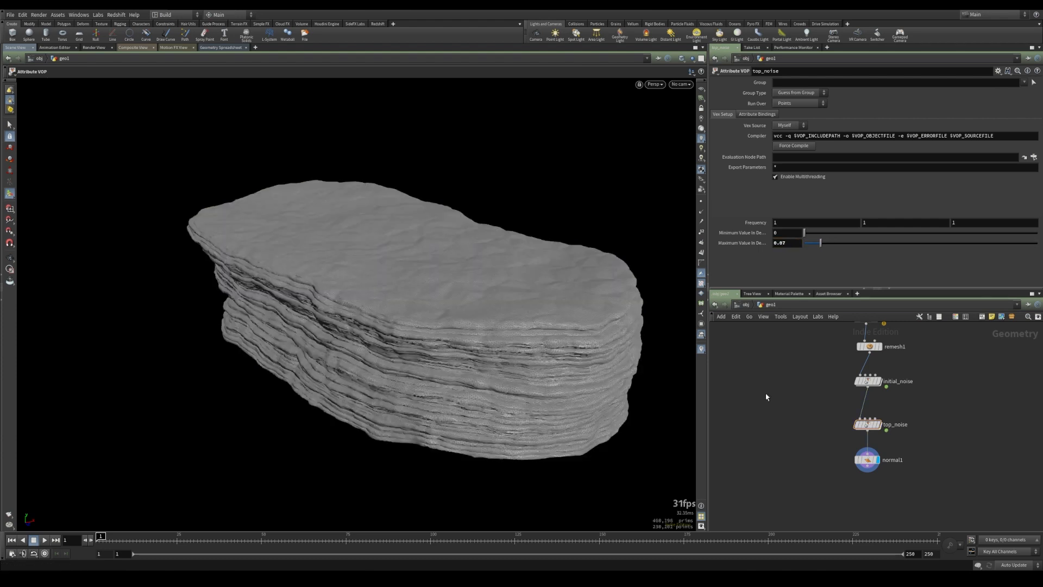
key("Escape")
left_click_drag(465, 305, 513, 308)
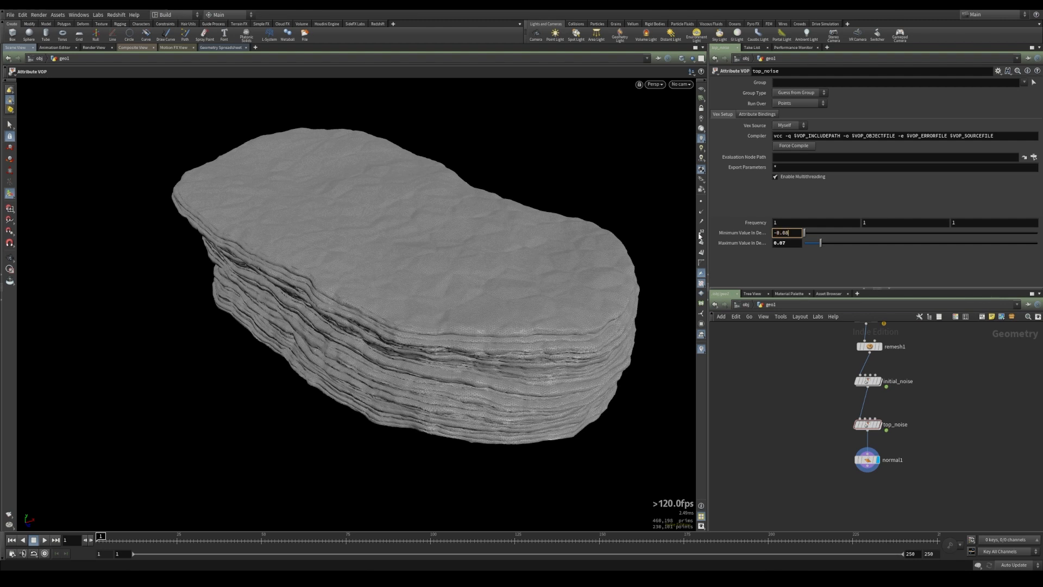
key("Return")
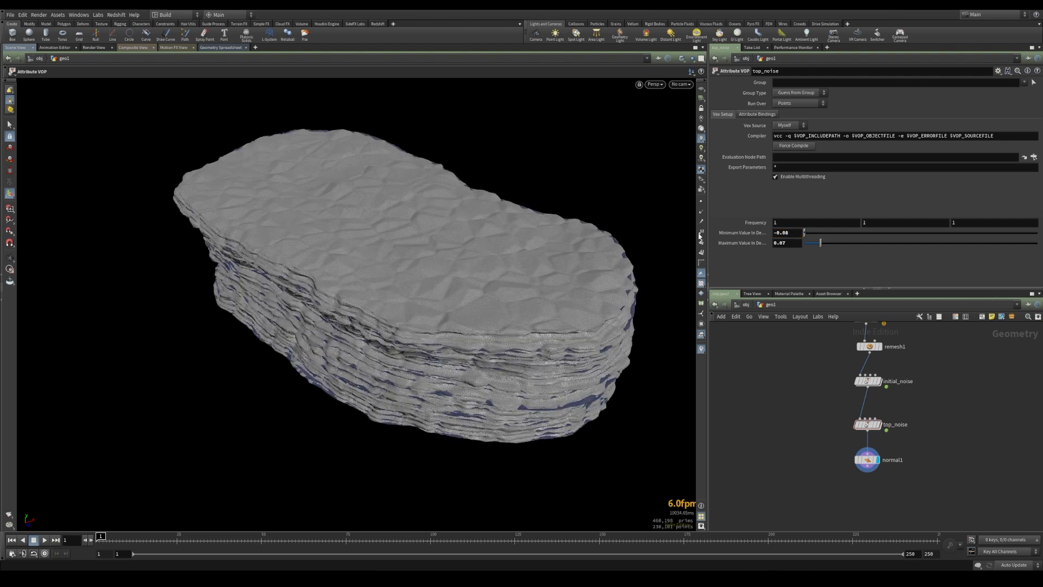
- Set top_noise's Frequency to 0.5 on all three axes
key("Escape")
left_click_drag(470, 353, 461, 326)
left_click_drag(521, 421, 475, 358, "alt")
middle_click_drag(476, 359, 458, 374, "alt")
left_click_drag(458, 375, 547, 345, "alt")
middle_click(755, 222)
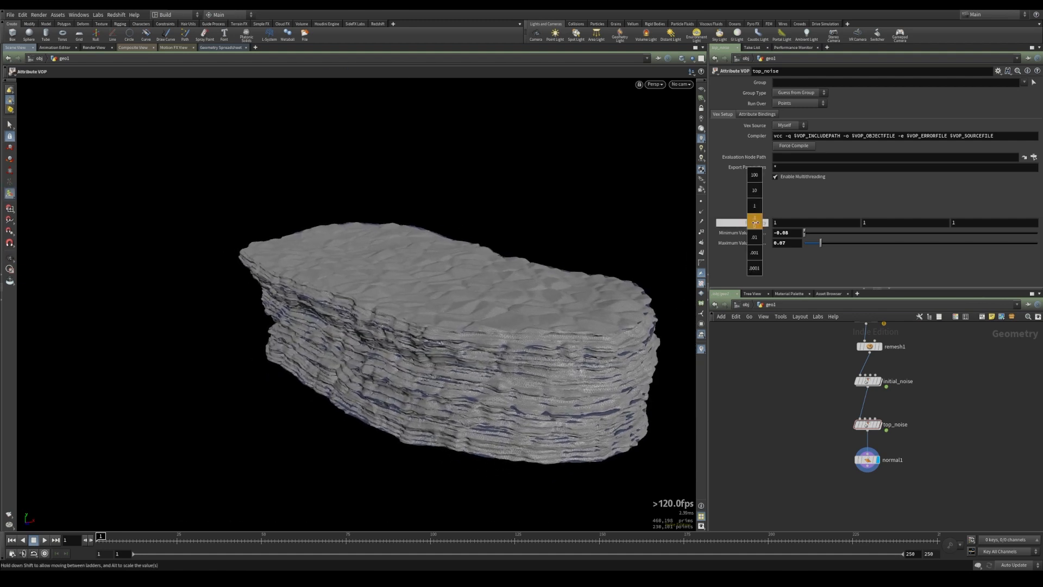
middle_click_drag(742, 223, 728, 223)
left_click_drag(497, 254, 523, 295, "alt")
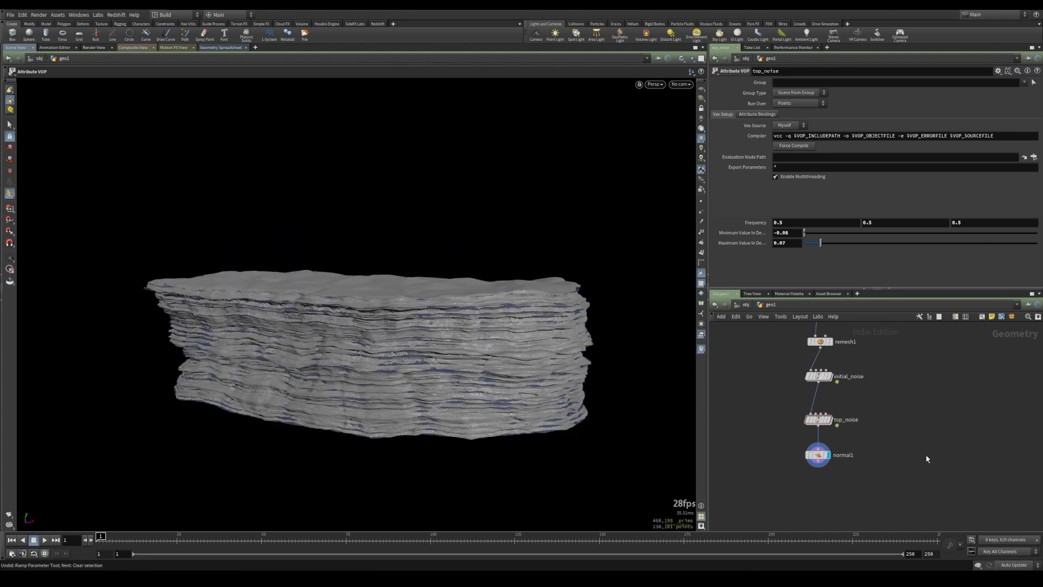
- Examine the noise on the rock's top and sides, then reopen the top_noise network
left_click_drag(404, 296, 370, 354, "alt")
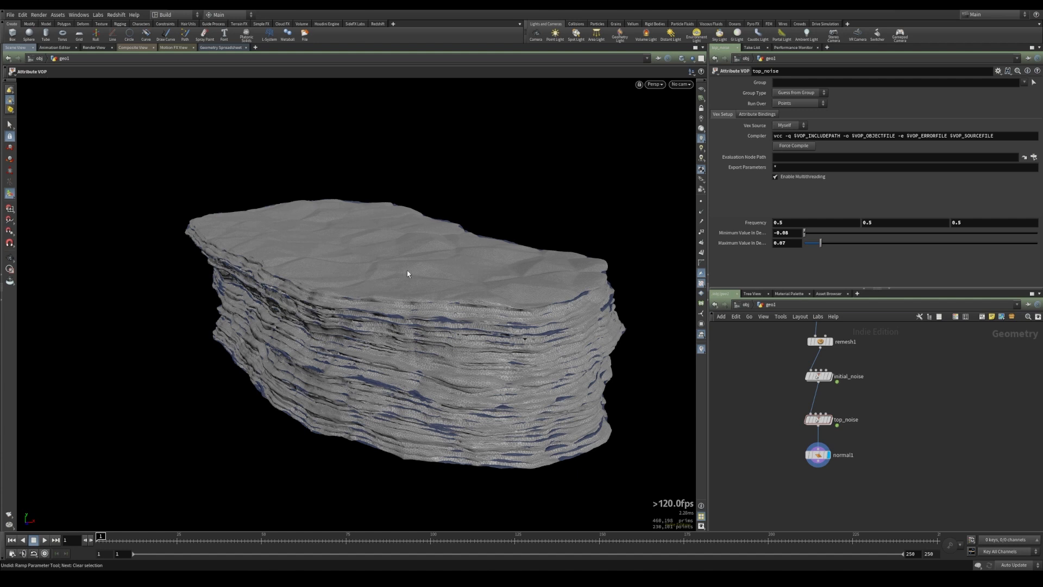
left_click_drag(575, 391, 504, 393, "alt")
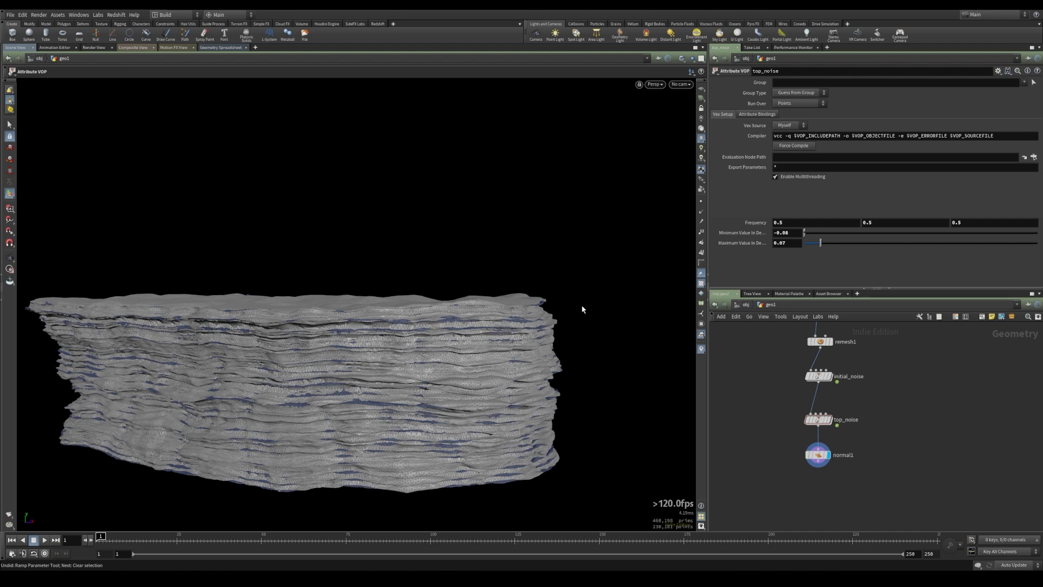
left_click(819, 419)
double_click(819, 420)
middle_click_drag(812, 477, 886, 457)
scroll(877, 469, "up", 3)
- Add a Ramp Parameter node below the noise chain
left_click(839, 465)
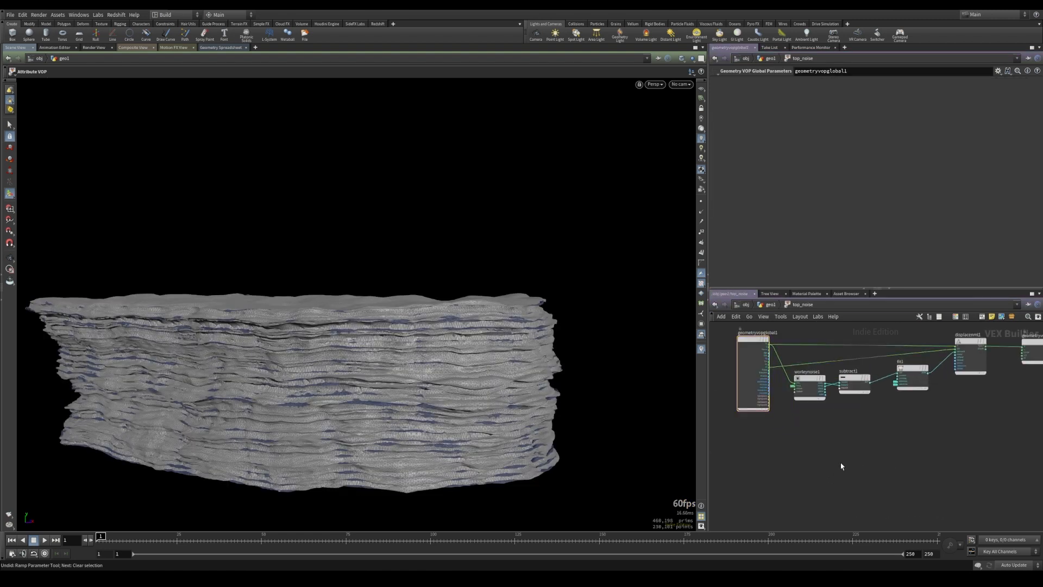
key("Tab")
type("ramp")
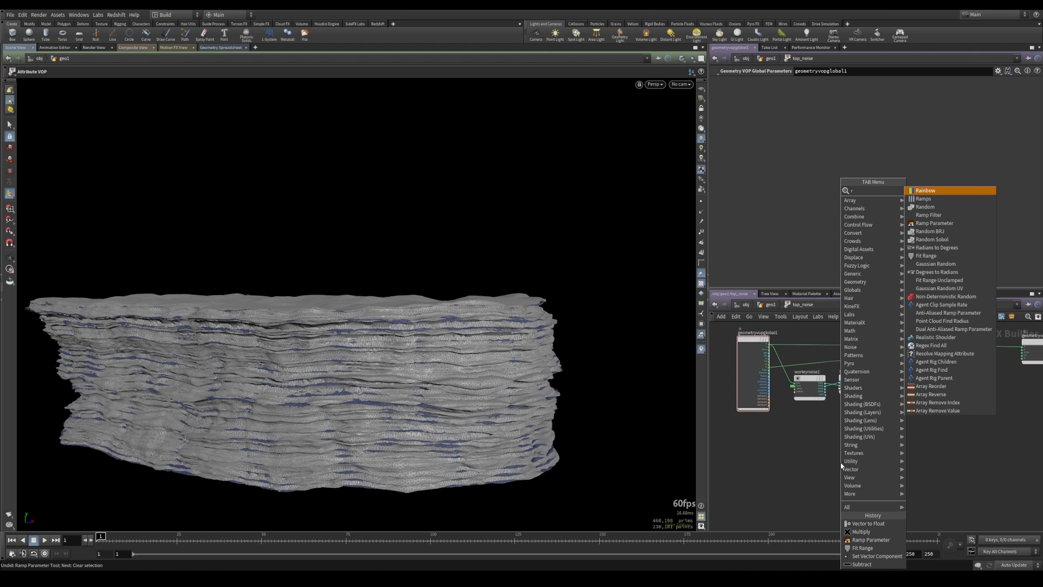
key("Down")
key("Down")
key("Return")
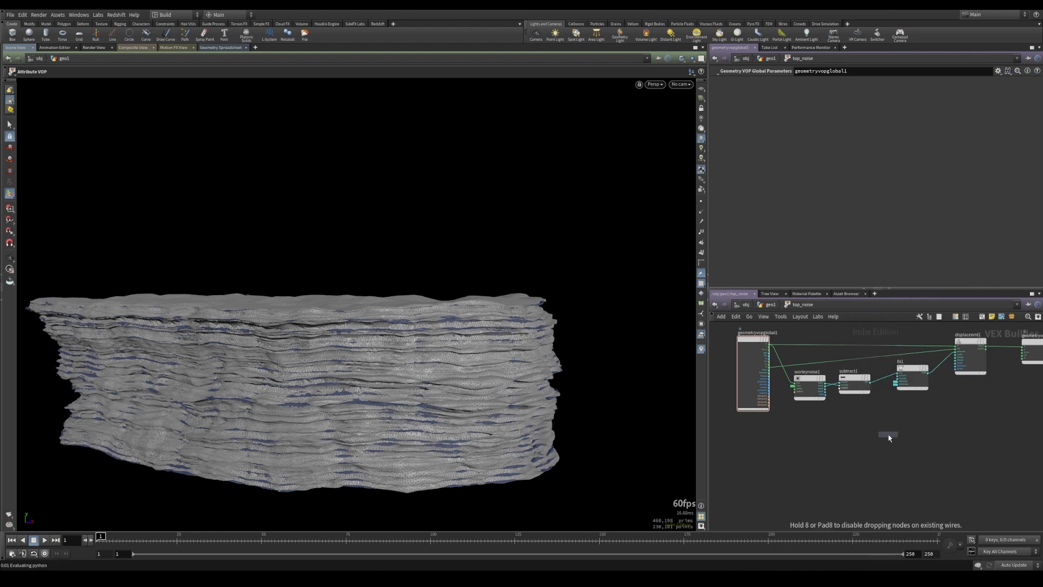
left_click(889, 437)
- Cut the wire from displacenml1's dispP output to the geometry output's P
scroll(981, 411, "up", 2)
middle_click_drag(972, 383, 945, 400)
key("y")
left_click_drag(940, 355, 939, 415)
- Add a Vector to Float node beside ramp1, below the noise chain
middle_click_drag(880, 483, 982, 470)
key("Tab")
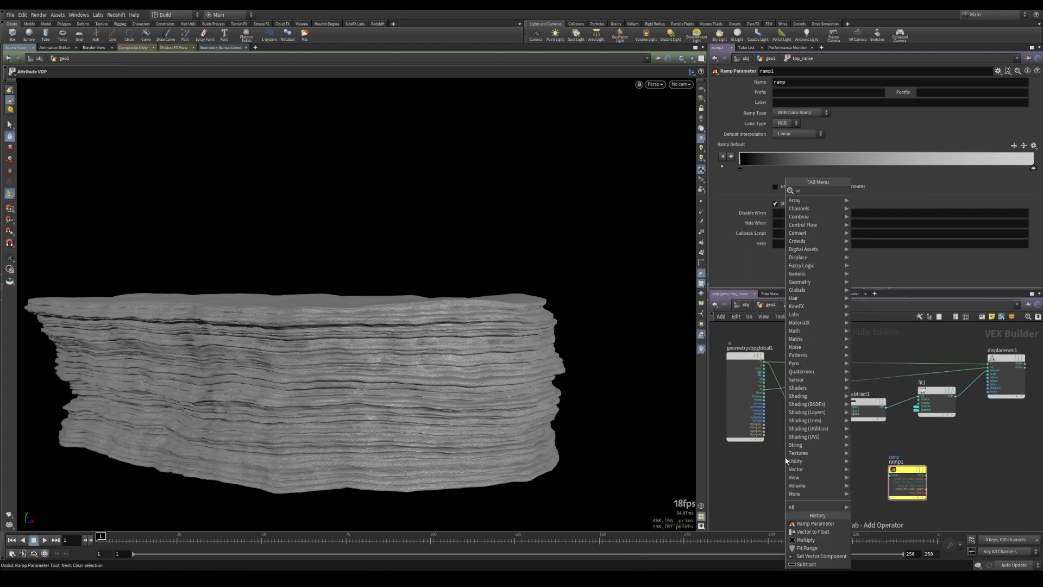
type("vector")
key("Down")
key("Return")
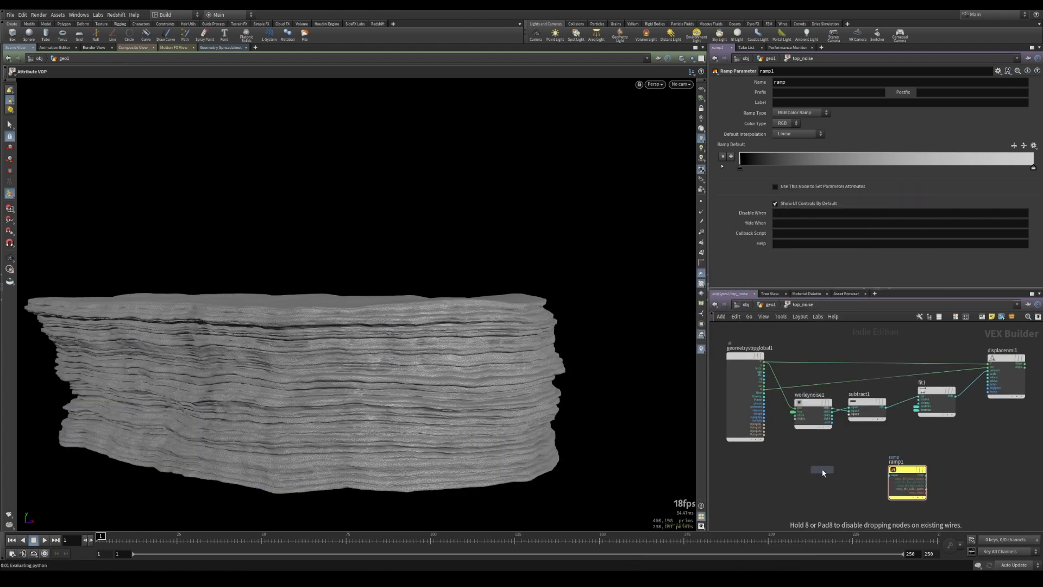
left_click(823, 471)
- Wire the global P output into vectofloat1 and its second component, fval2, into ramp1's input
scroll(781, 450, "up", 3)
mouse_move(765, 421)
middle_mouse_down()
mouse_move(781, 453)
mouse_move(766, 415)
middle_mouse_up()
left_click(773, 355)
left_click(809, 455)
left_click_drag(819, 447, 801, 438)
left_click(836, 454)
left_click(928, 455)
- Wire ramp1's ramp output to Cd on the geometry output node
middle_click_drag(1017, 434, 798, 484)
left_click(779, 484)
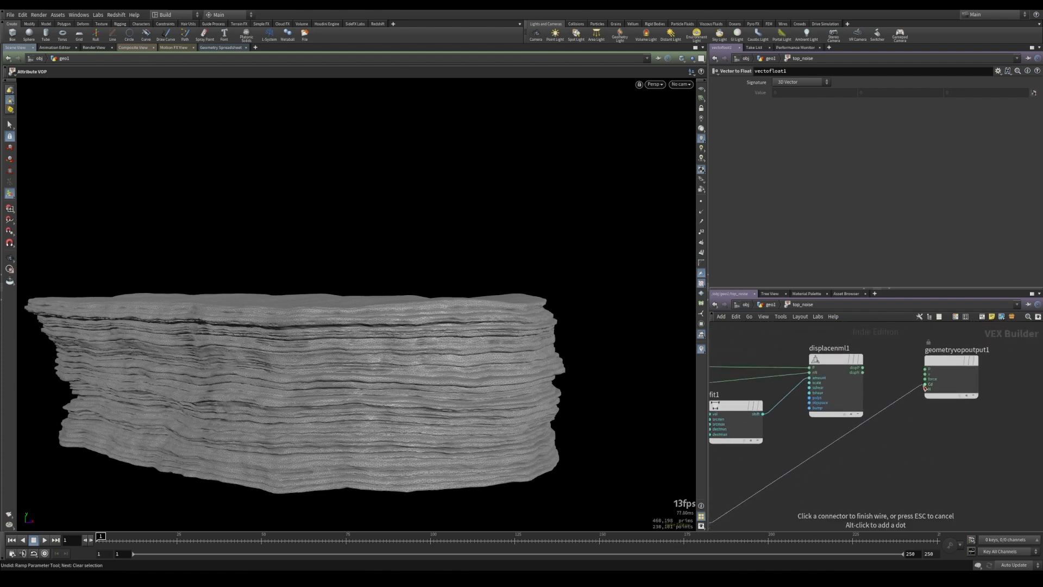
left_click(926, 385)
middle_click_drag(845, 498, 978, 399)
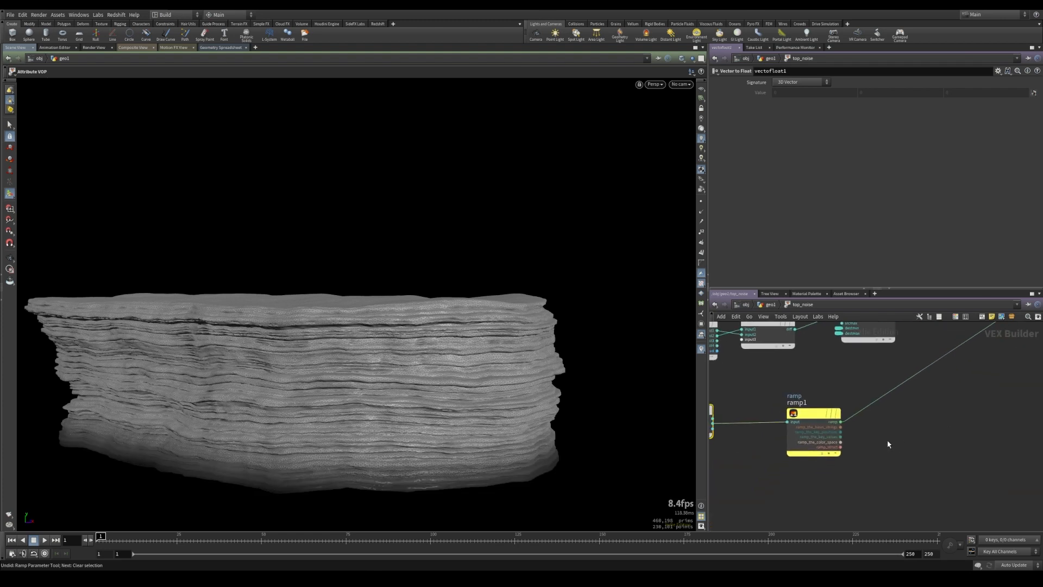
middle_click_drag(887, 442, 968, 456)
- Return to geo1, display top_noise and move the ramp's black point to position 0.987252
left_click(769, 305)
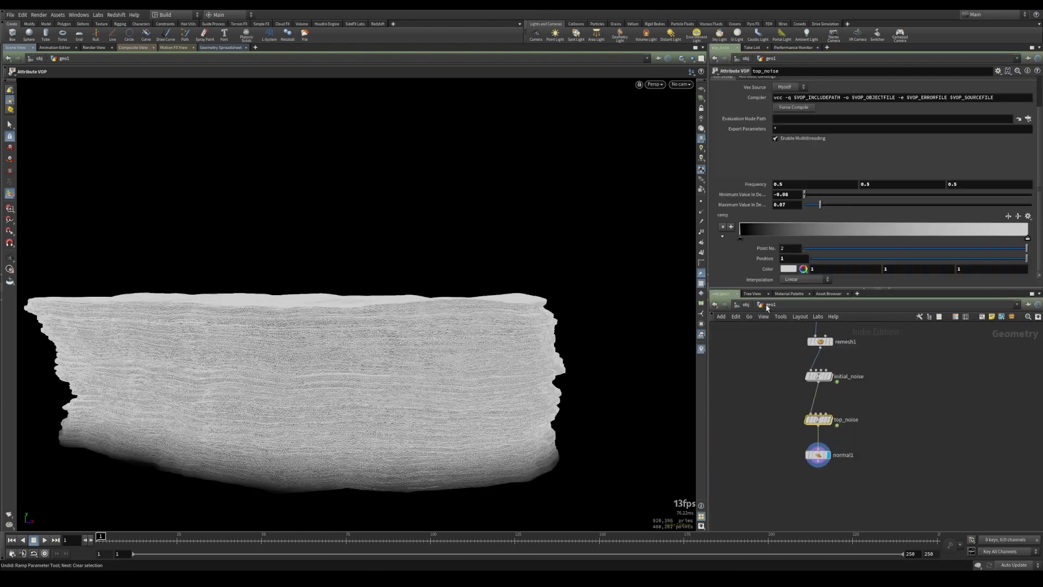
left_click(829, 420)
middle_click_drag(503, 401, 551, 345, "alt")
mouse_move(740, 238)
left_mouse_down()
mouse_move(973, 237)
mouse_move(728, 244)
left_mouse_up()
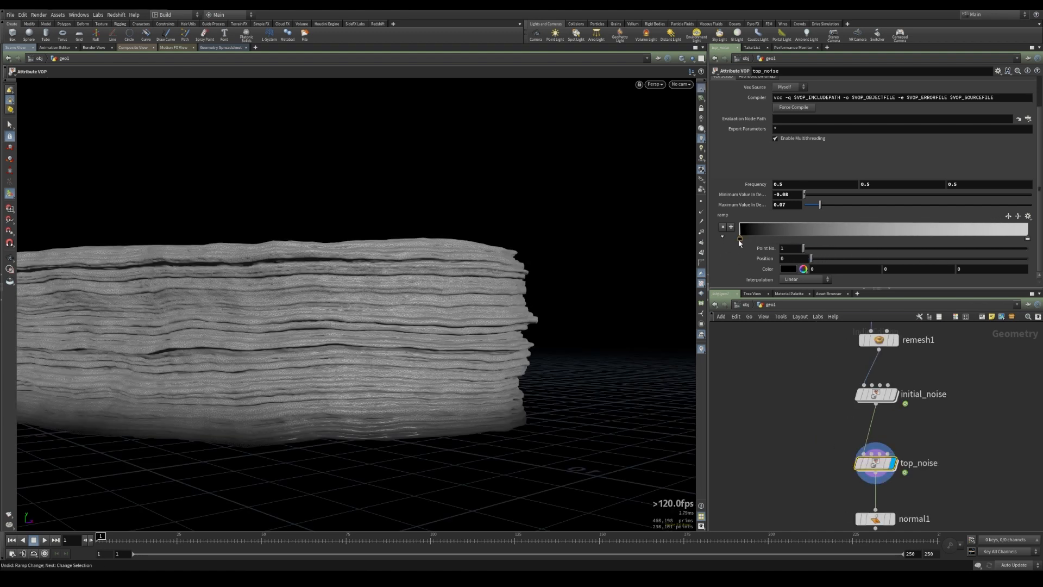
left_click_drag(739, 242, 1024, 240)
key("Escape")
left_click_drag(396, 379, 505, 371)
key("Return")
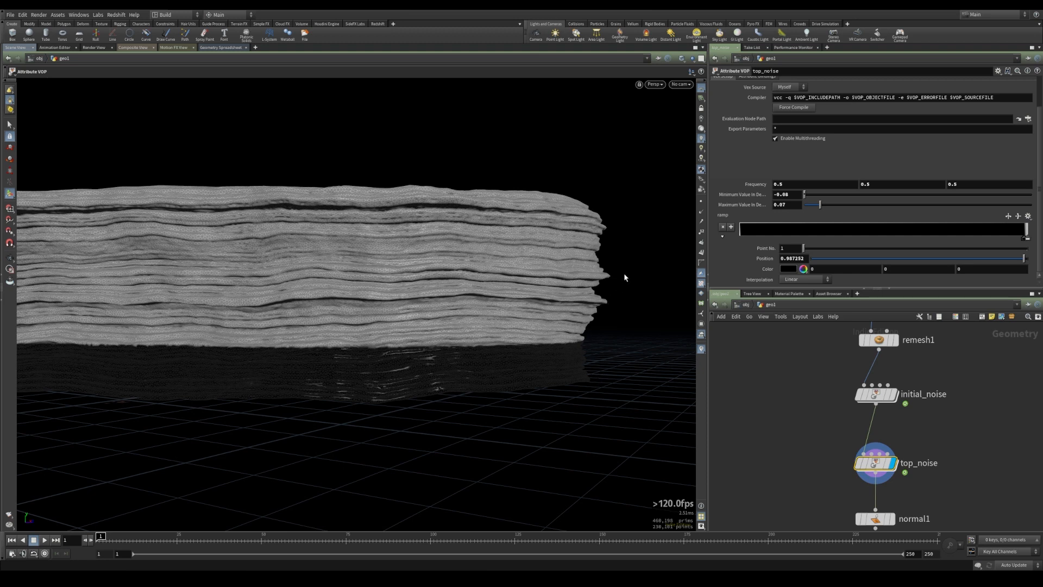
- Reopen the top_noise network and examine in the front view where the ramp falls along the rock's height
double_click(875, 463)
left_click(873, 407)
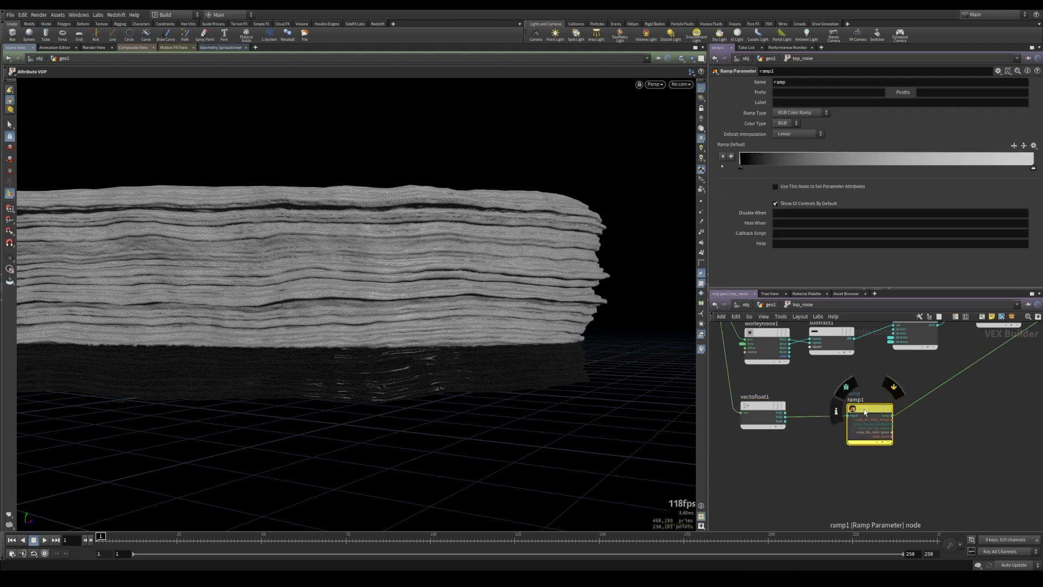
left_click_drag(559, 378, 542, 364, "alt")
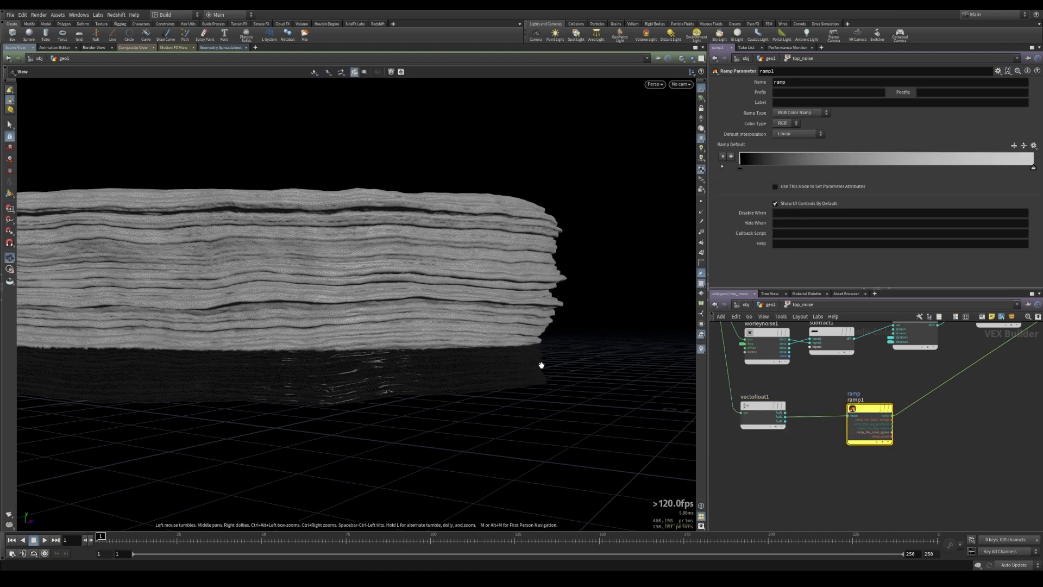
key("space+3")
middle_click_drag(456, 360, 363, 368, "alt")
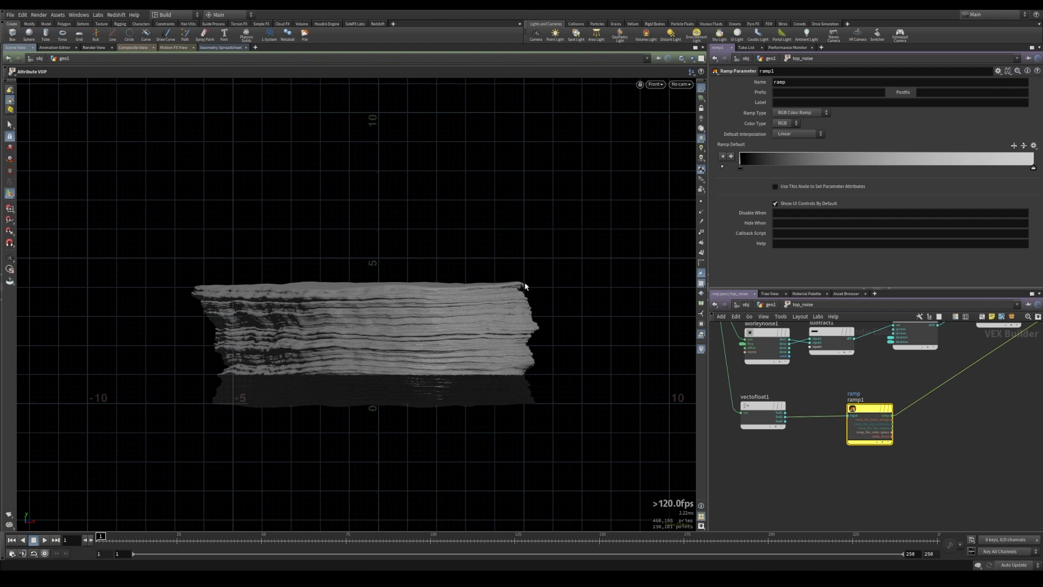
middle_click_drag(522, 392, 388, 362, "alt")
right_click_drag(388, 363, 630, 335, "alt")
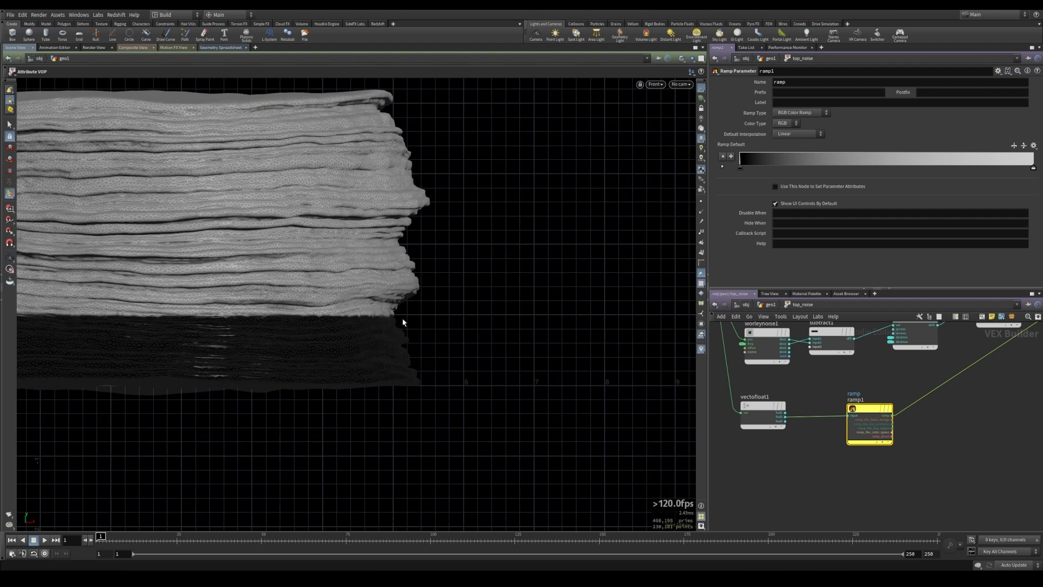
key("Escape")
scroll(416, 324, "down", 2)
middle_click_drag(395, 356, 406, 358)
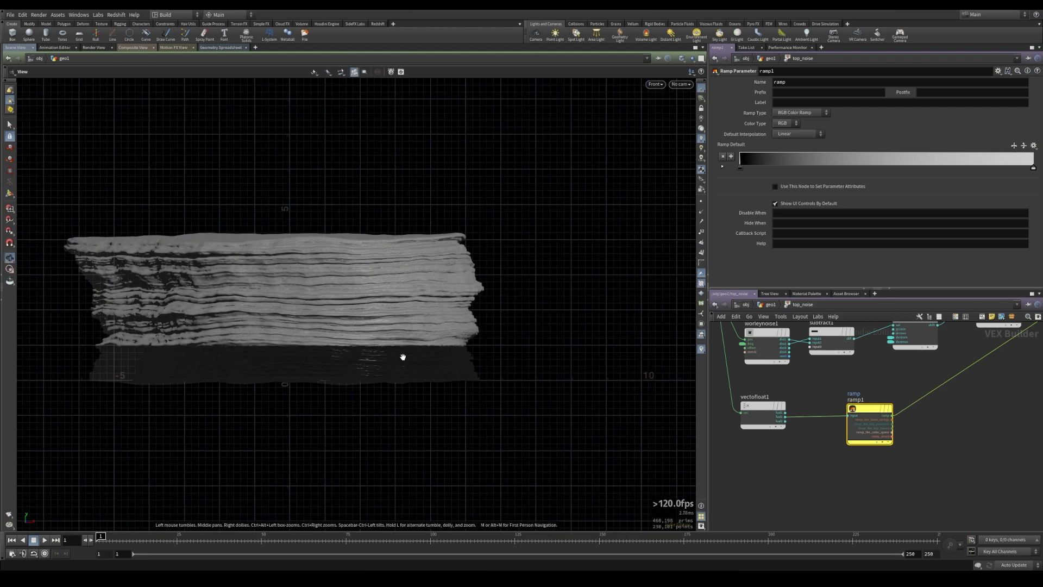
key("space+1")
- Make room beside ramp1 and add a Bounding Box node below vectofloat1
left_click_drag(871, 413, 907, 412)
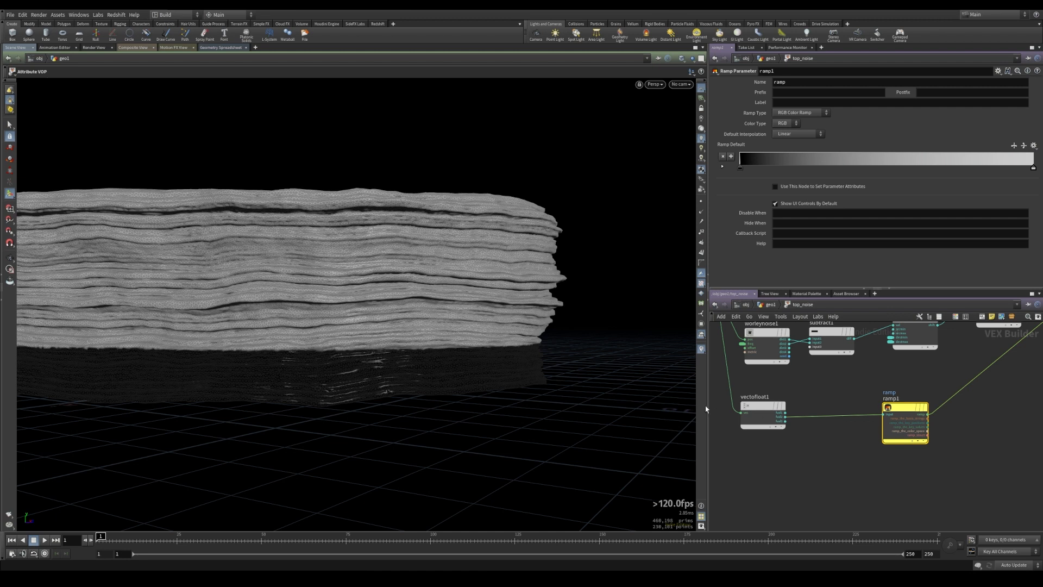
middle_click_drag(756, 477, 834, 492)
key("Tab")
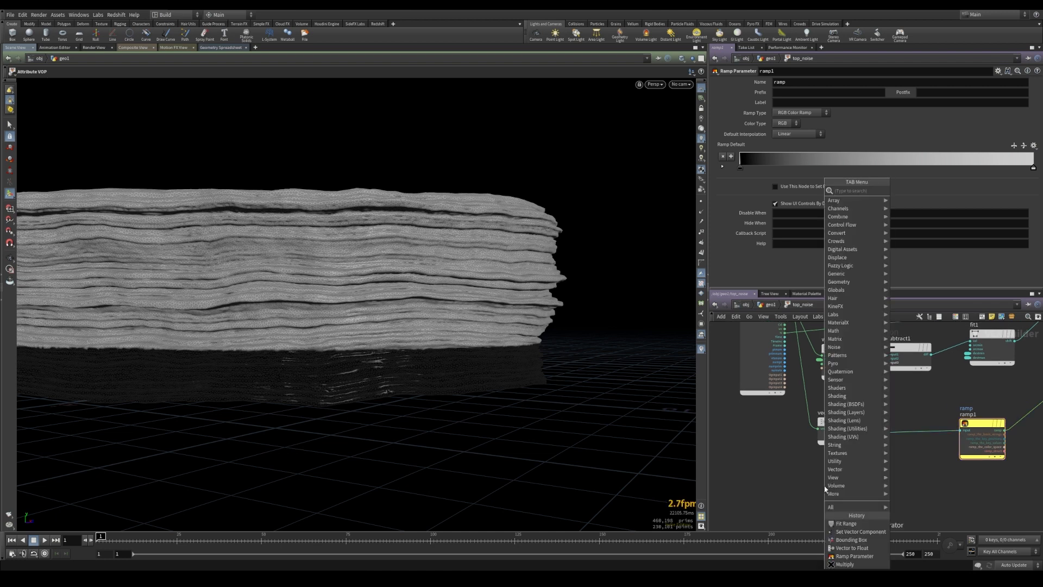
type("bound")
key("Return")
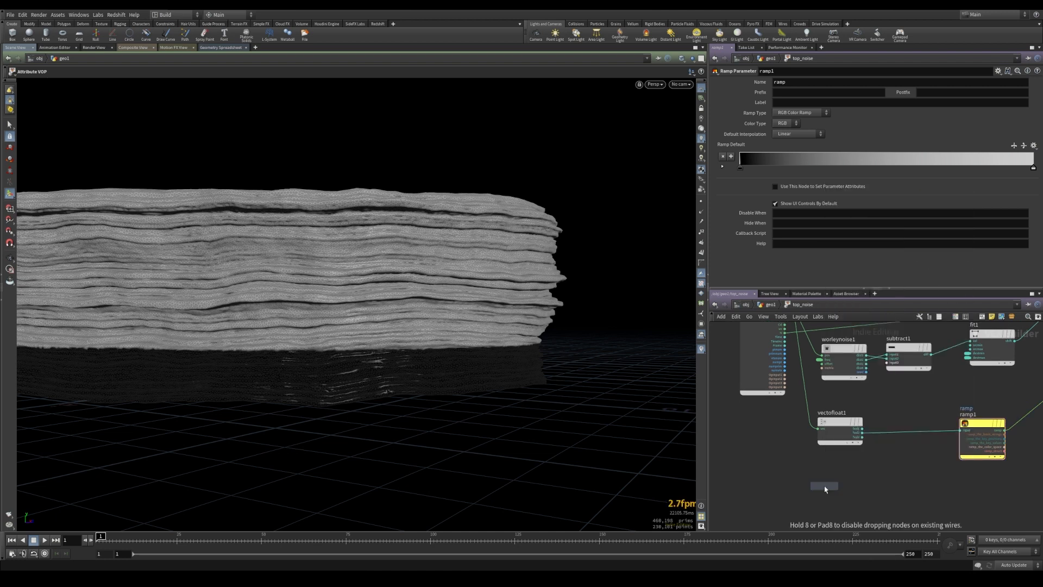
left_click(840, 474)
- Wire the globals' OpInput1 to bbox1's file input, then check top_noise's first input in geo1 and reopen its network
scroll(801, 474, "up", 3)
left_click(825, 478)
middle_click_drag(785, 451, 791, 521)
left_click(783, 399)
left_click(765, 305)
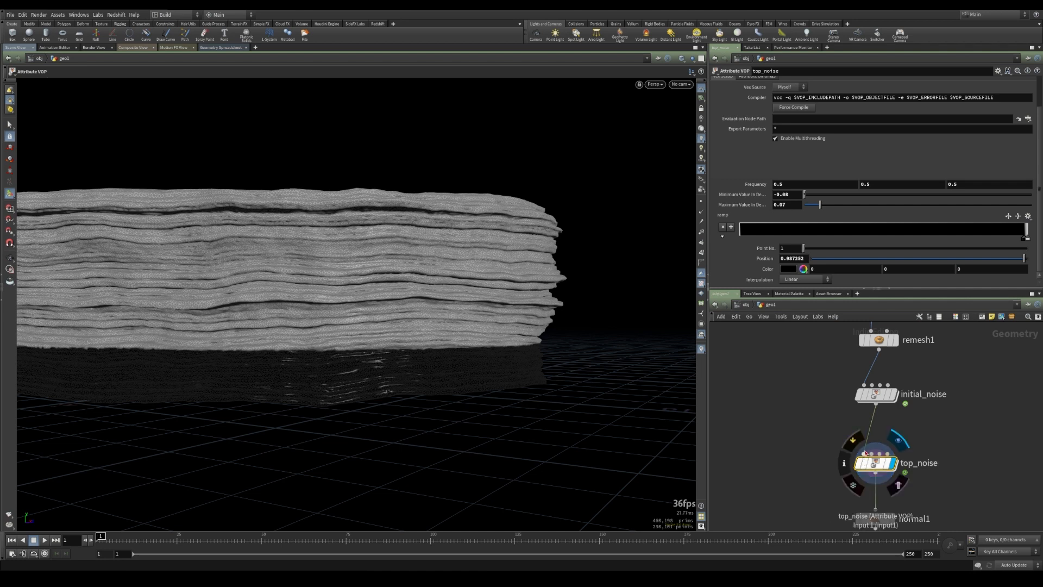
double_click(874, 464)
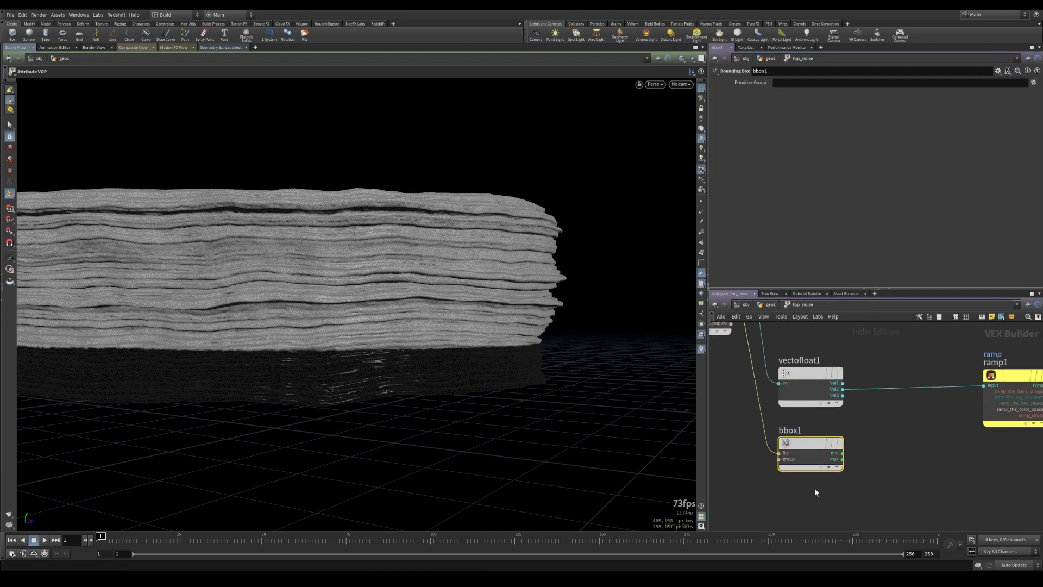
- Add a Get Vector Component node next to bbox1
key("Tab")
type("get")
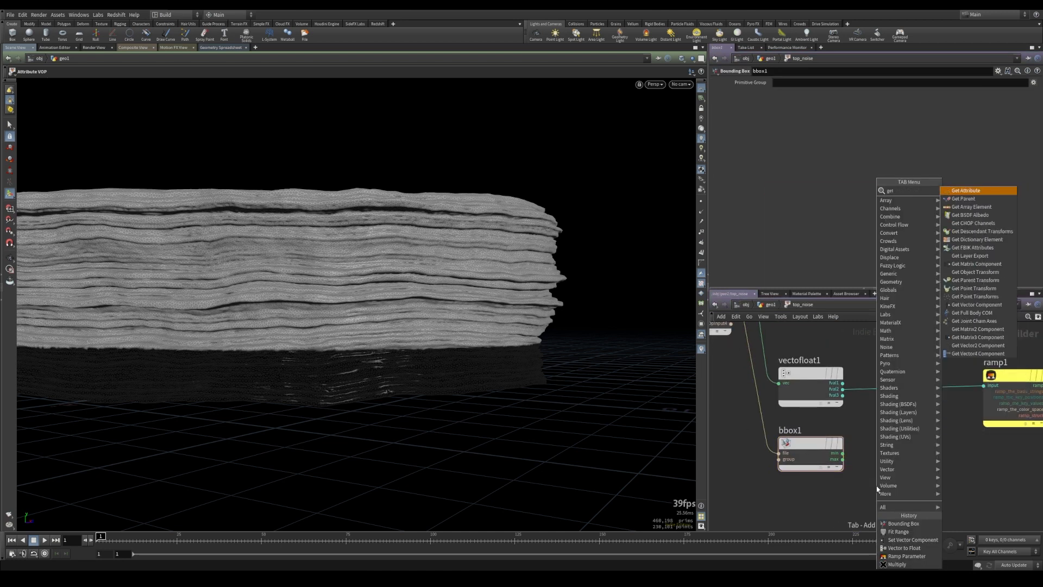
type("ve")
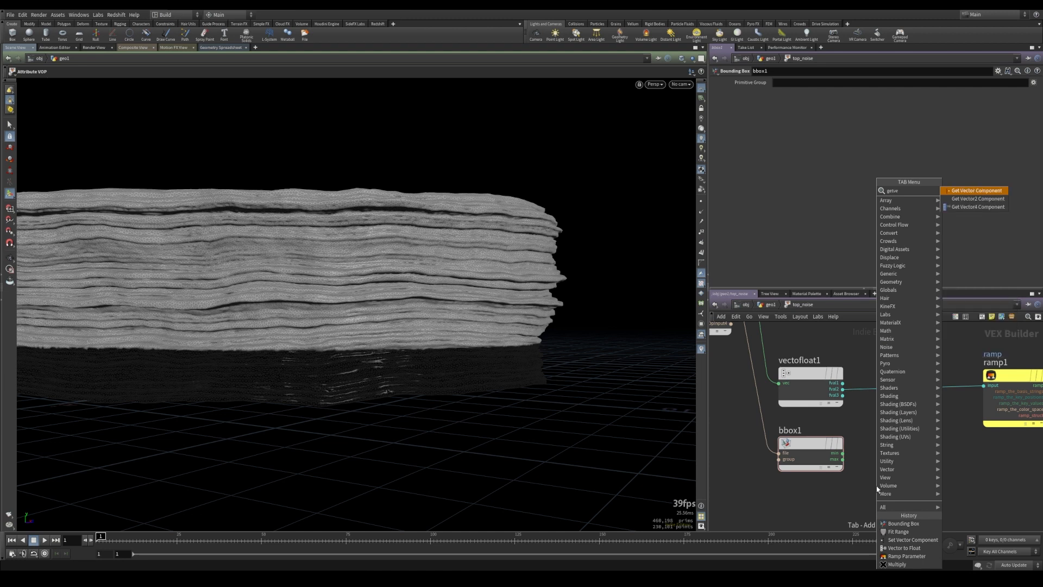
key("Return")
left_click(878, 483)
- Feed bbox1's min into vecgetcompon1 set to Component 2, and duplicate that node for bbox1's max output
middle_click_drag(861, 471, 792, 449)
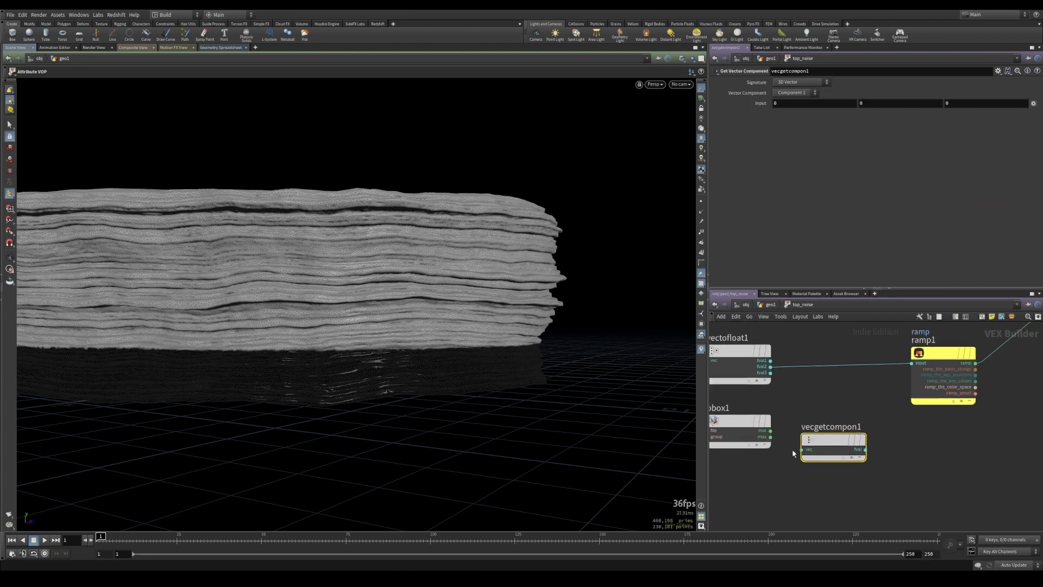
left_click_drag(775, 424, 771, 430)
left_click(794, 93)
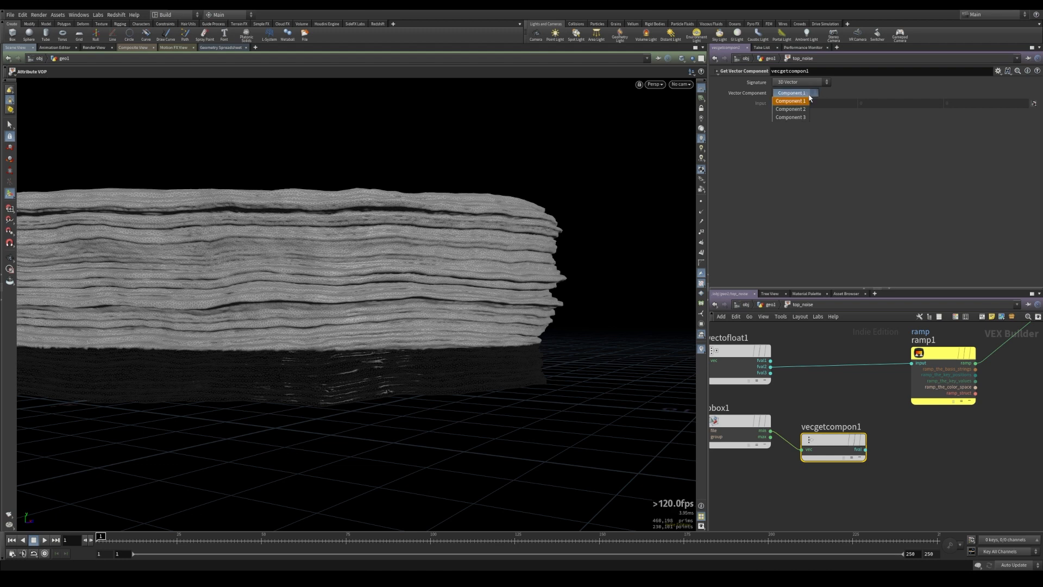
mouse_move(834, 437)
left_mouse_down()
mouse_move(838, 403)
mouse_move(840, 455)
left_mouse_up()
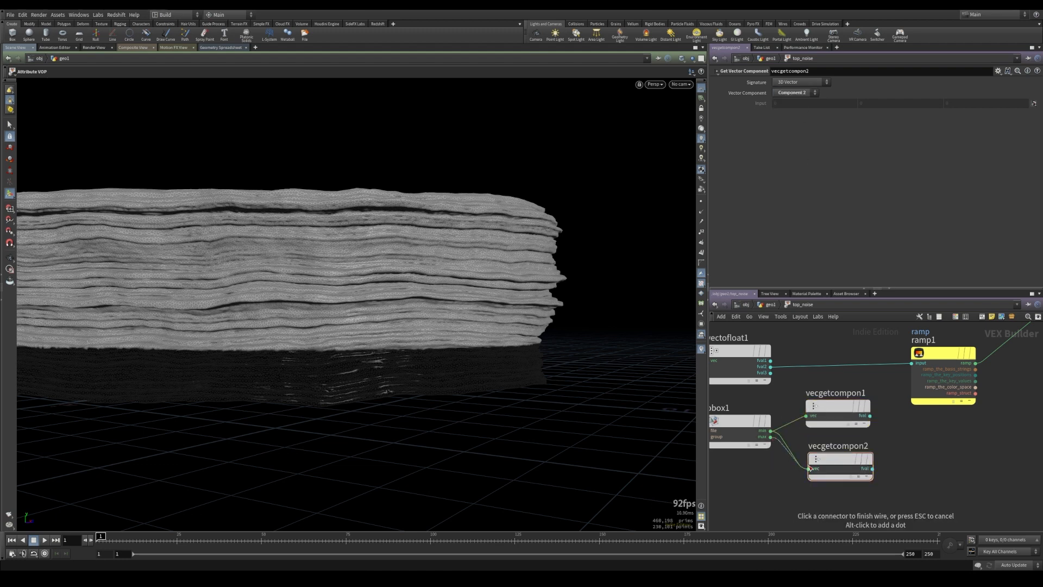
mouse_move(833, 460)
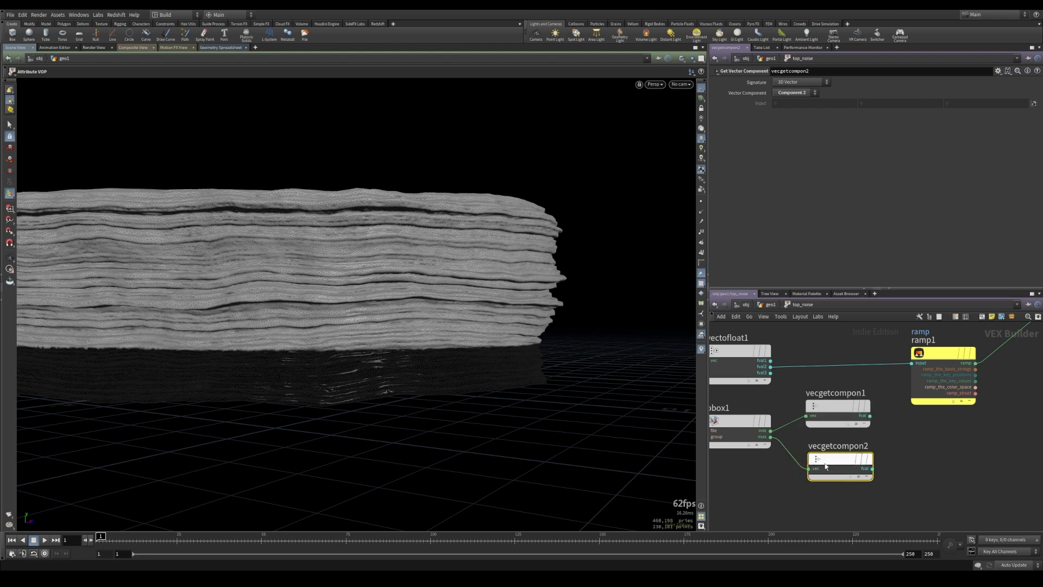
scroll(810, 497, "down", 3)
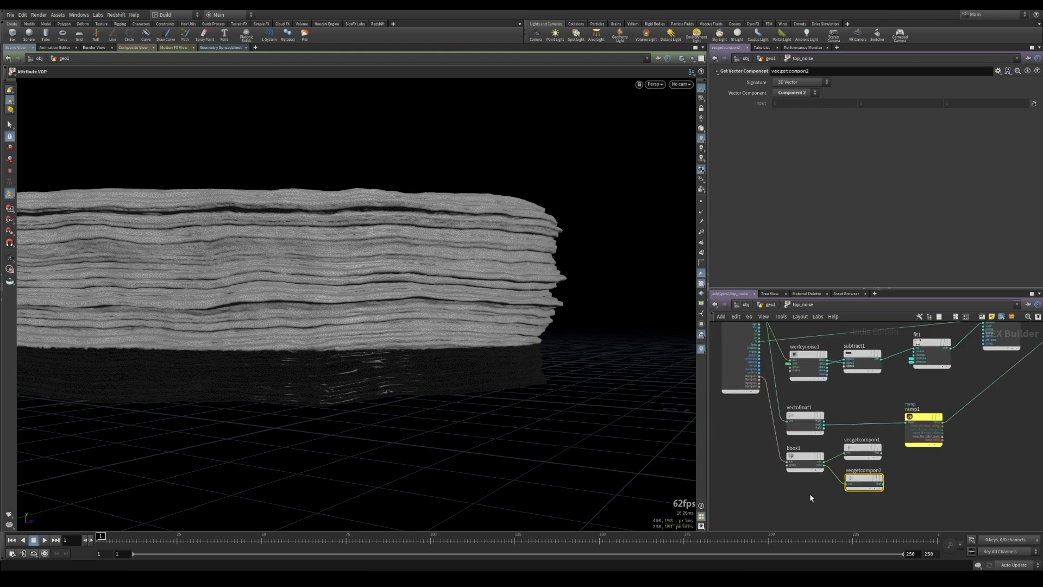
- Examine the bounding box and component nodes, and compare them with the rock's lower and upper limits in the front view
left_click(805, 458)
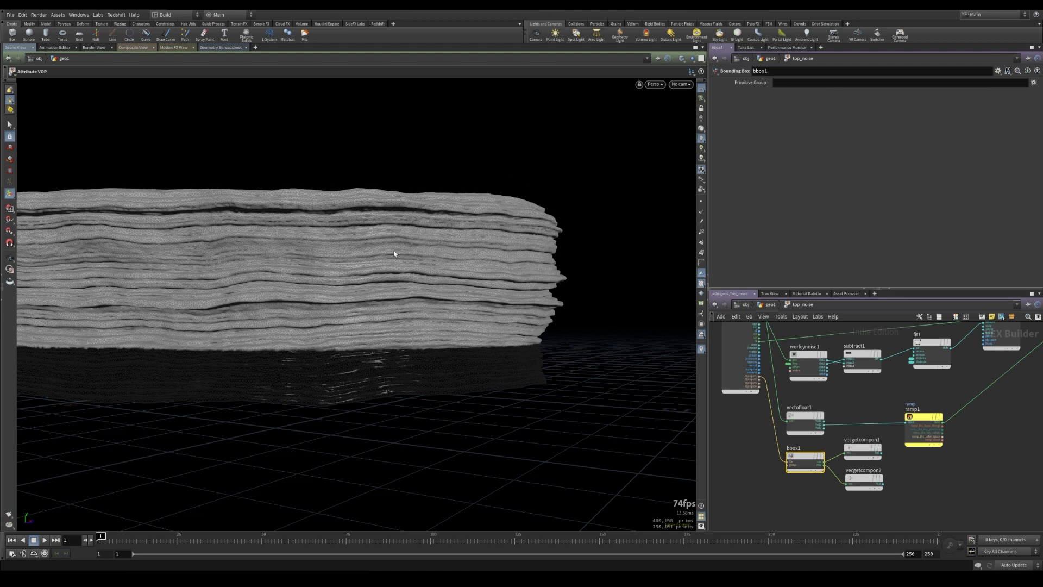
scroll(937, 473, "up", 3)
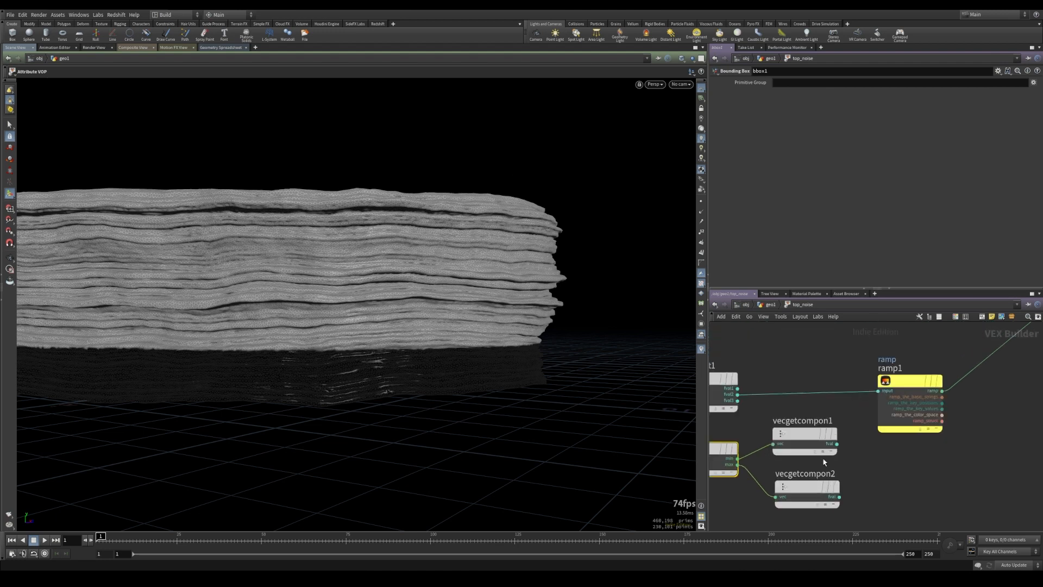
left_click(805, 434)
left_click_drag(811, 485, 808, 486)
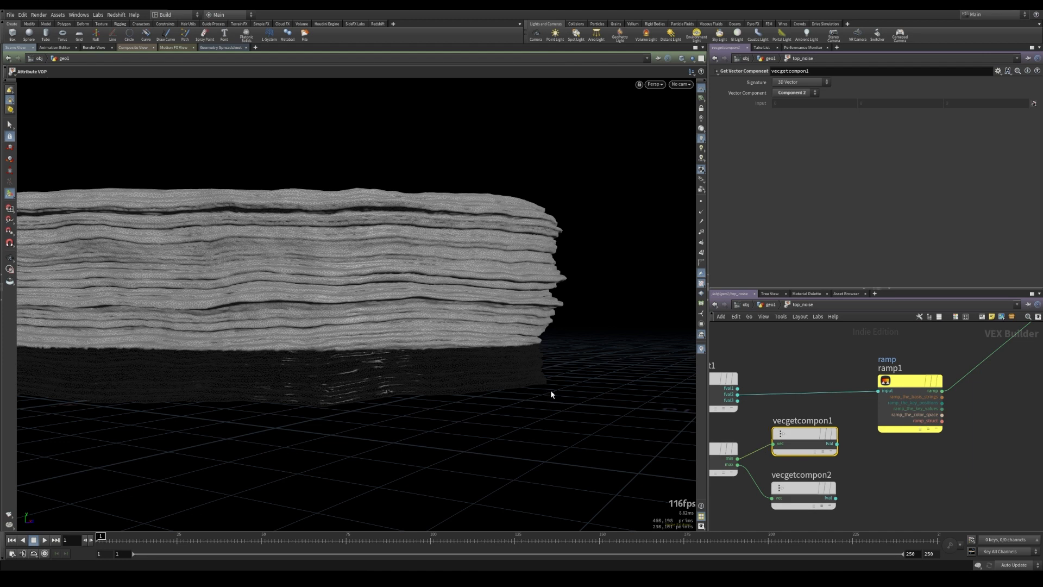
left_click(804, 487)
key("Escape")
left_click_drag(581, 397, 556, 392)
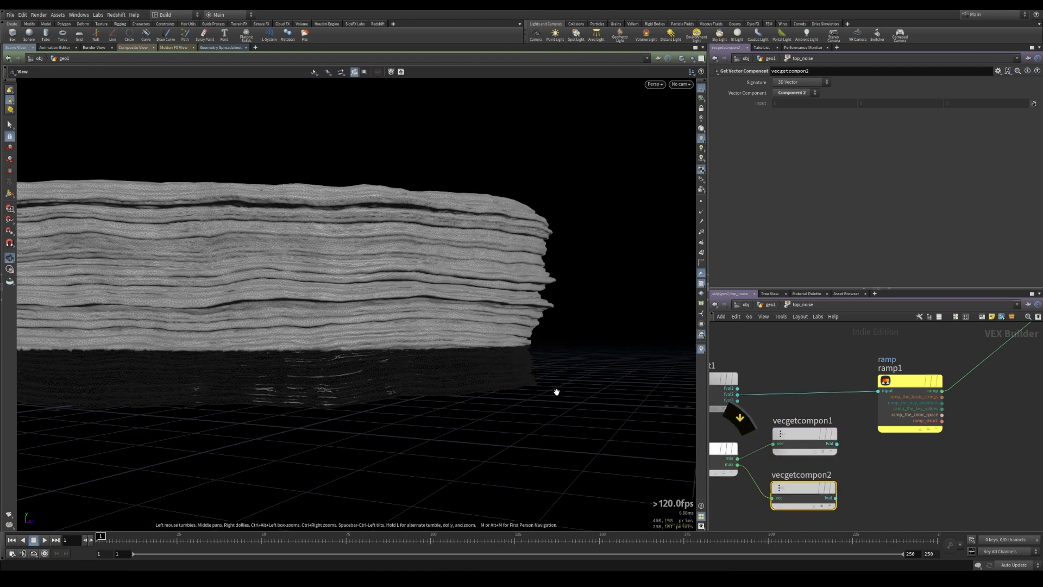
key("space+3")
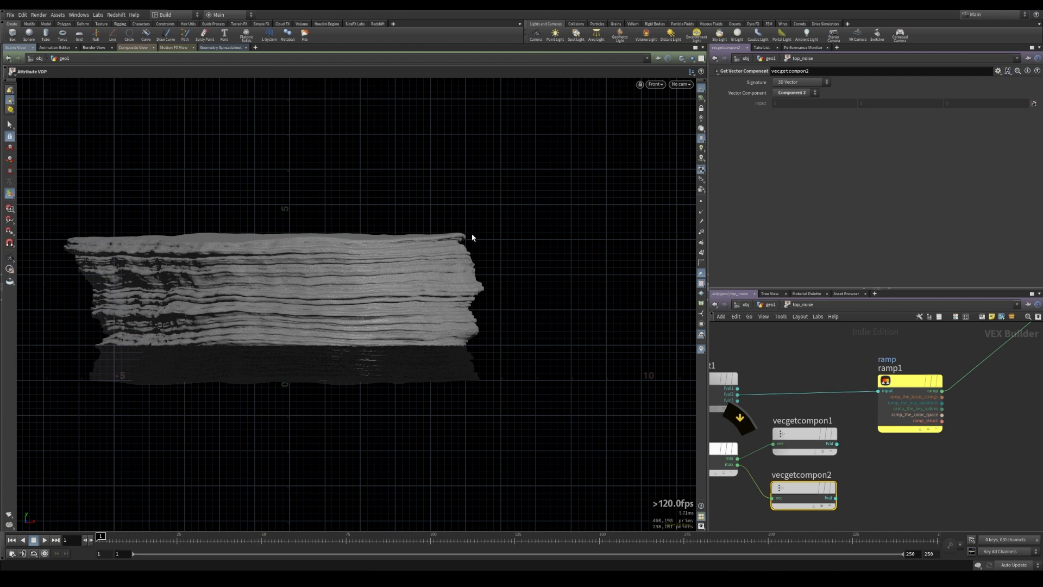
key("Escape")
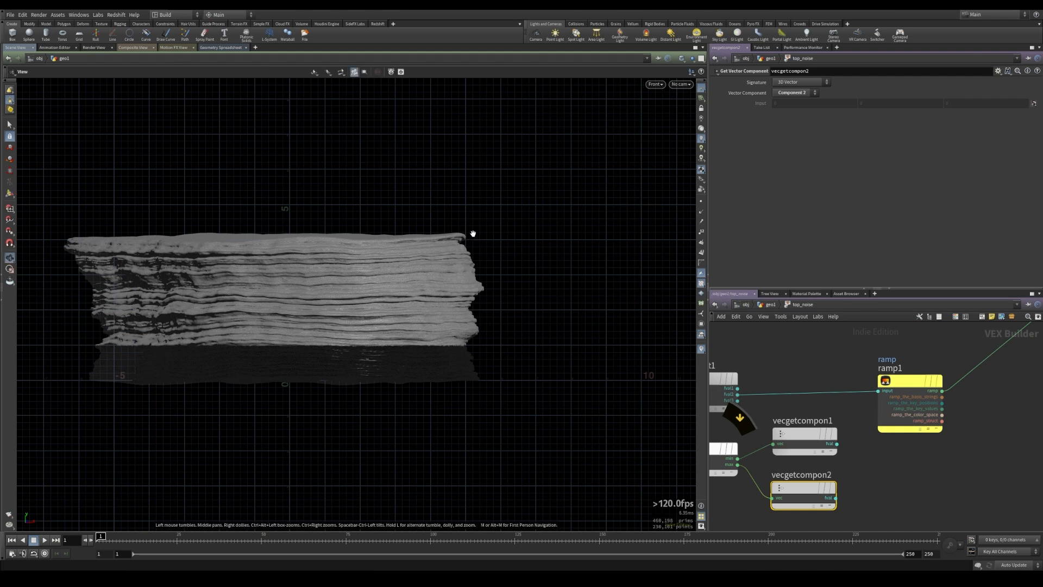
key("space+1")
- Add a Fit Range node ahead of ramp1 and wire vectofloat1's second component into its val input
scroll(869, 467, "down", 5)
key("Tab")
type("fit")
key("Return")
left_click(857, 466)
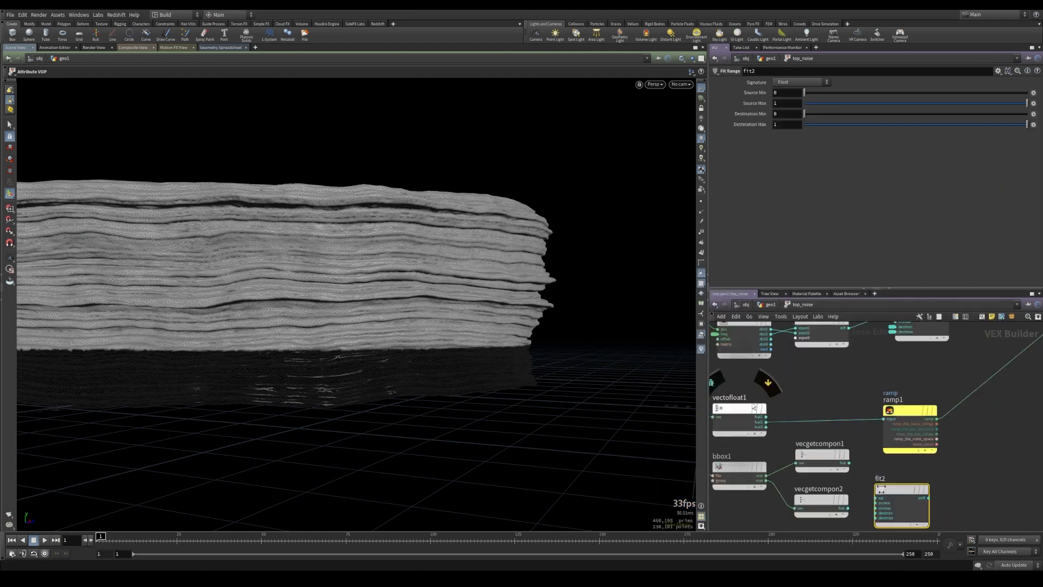
scroll(802, 453, "up", 2)
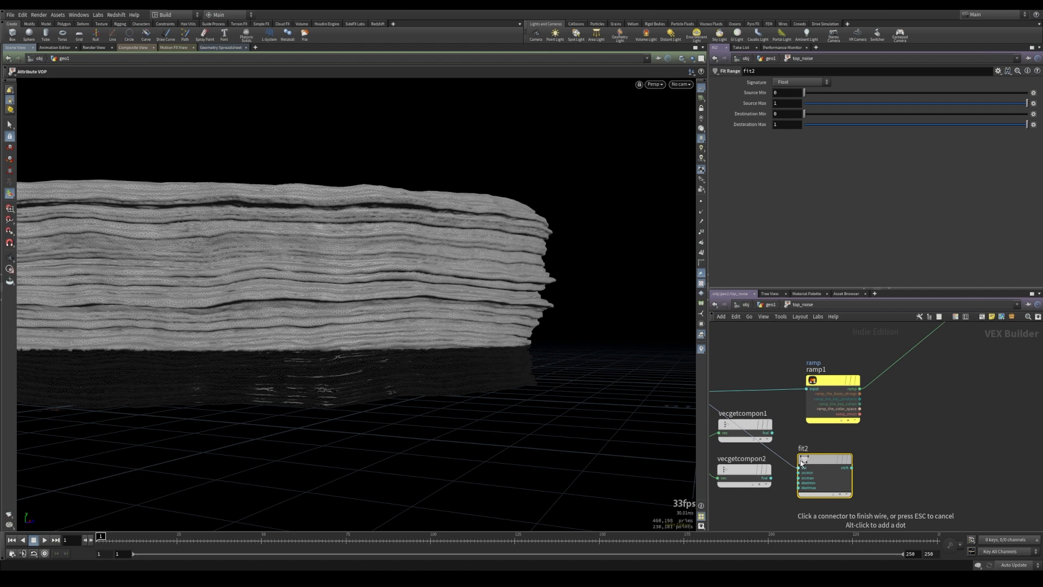
left_click_drag(812, 379, 876, 378)
left_click_drag(817, 465, 817, 408)
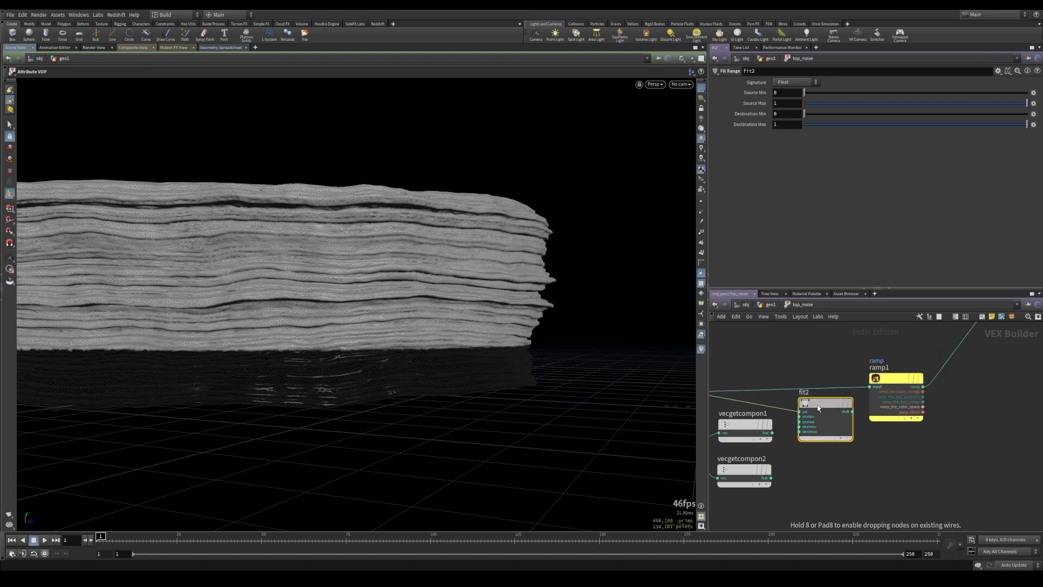
- Wire vecgetcompon1 and vecgetcompon2 into fit2's srcmin and srcmax, and fit2's shift output into ramp1's input
scroll(776, 433, "up", 2)
left_click(771, 434)
middle_click_drag(781, 449, 883, 421)
left_click(909, 383)
left_click(870, 472)
left_click(909, 391)
scroll(880, 423, "down", 2)
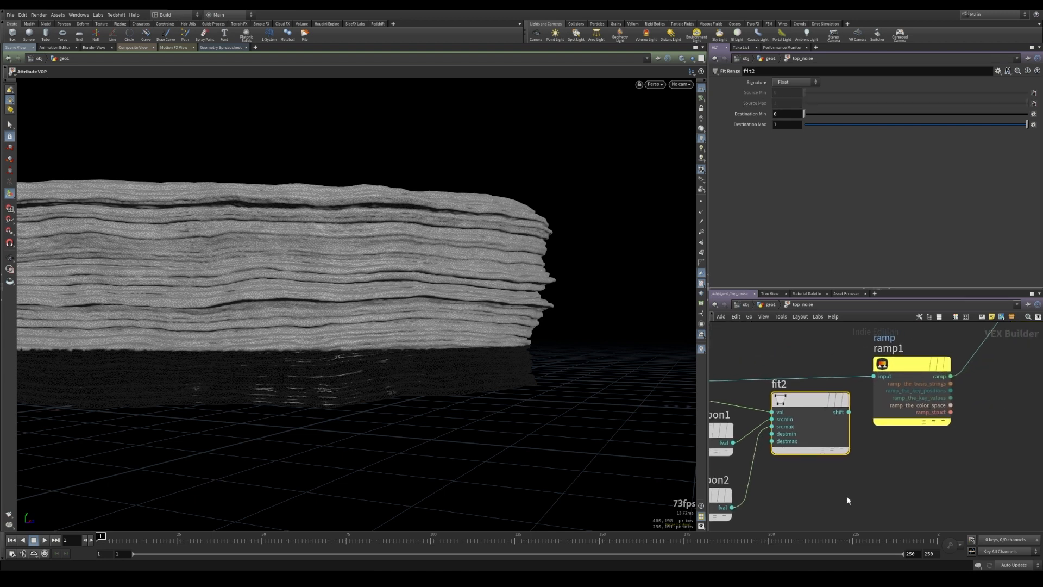
middle_click_drag(811, 389, 850, 439)
left_click(871, 414)
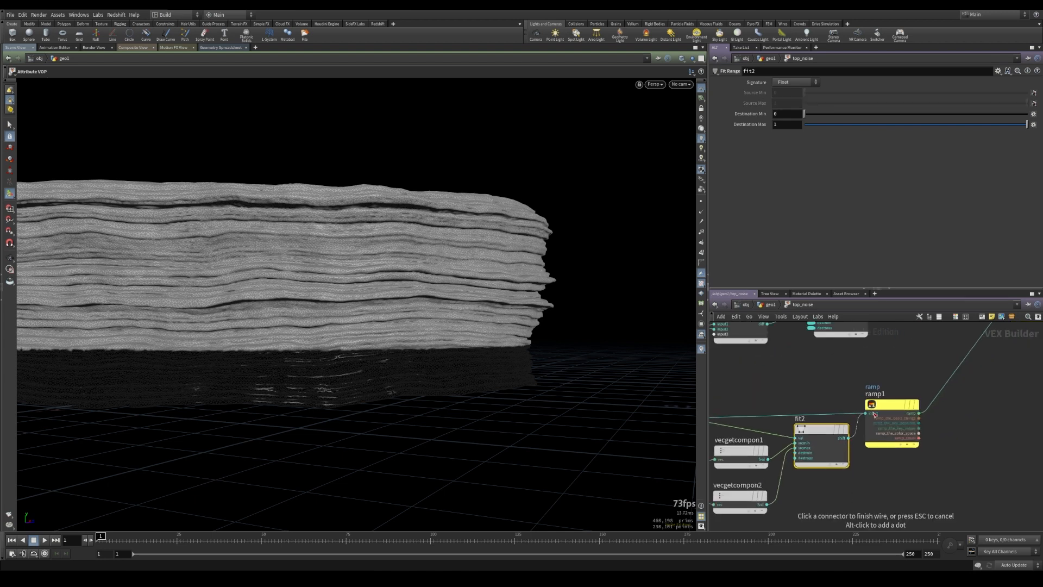
- Finish connecting fit2's shift output to ramp1's input and reposition ramp1 beside fit2
left_click(873, 415)
left_click_drag(890, 405, 908, 402)
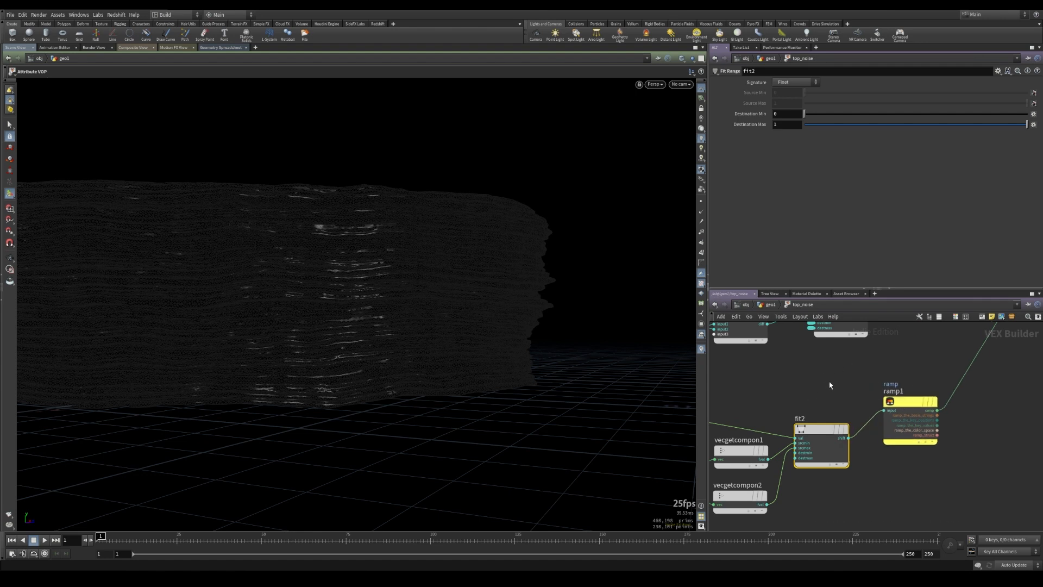
scroll(830, 384, "down", 1)
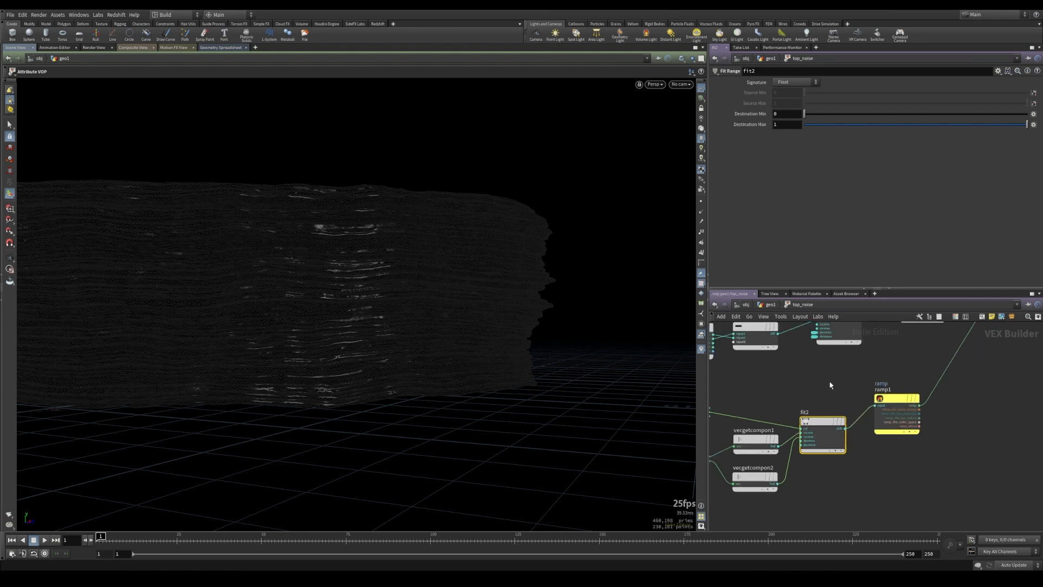
- Return to the geo1 level and move top_noise's black ramp point to a position of about 0.58
left_click(771, 304)
left_click_drag(1024, 242, 862, 239)
key("Escape")
right_click_drag(418, 272, 340, 275, "alt")
left_click_drag(340, 274, 407, 353, "alt")
mouse_move(862, 241)
left_mouse_down()
mouse_move(999, 240)
mouse_move(909, 240)
left_mouse_up()
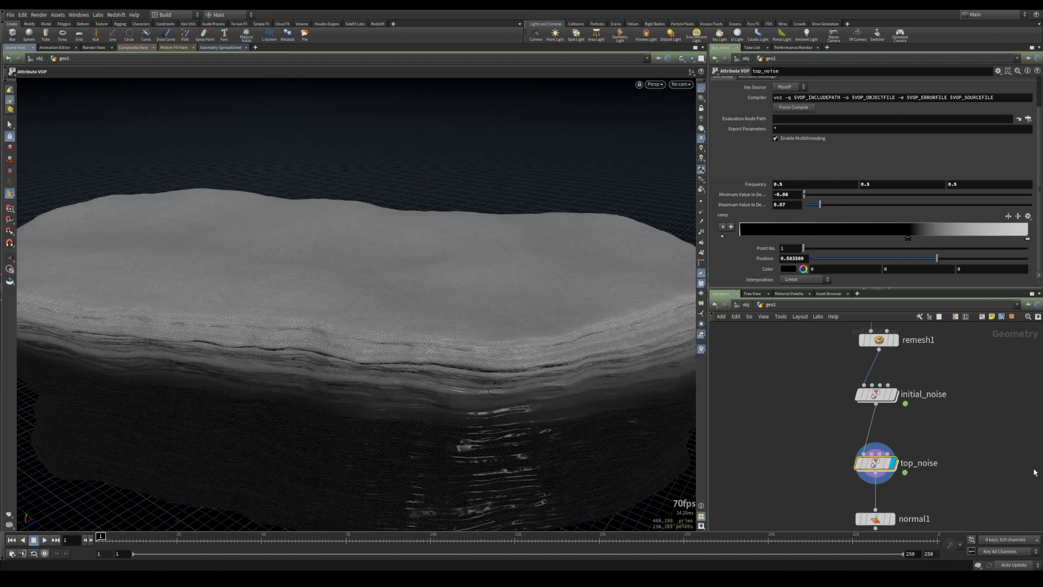
- Display the normal1 node's result and move top_noise's black ramp point to about 0.885
middle_click_drag(923, 462, 912, 430)
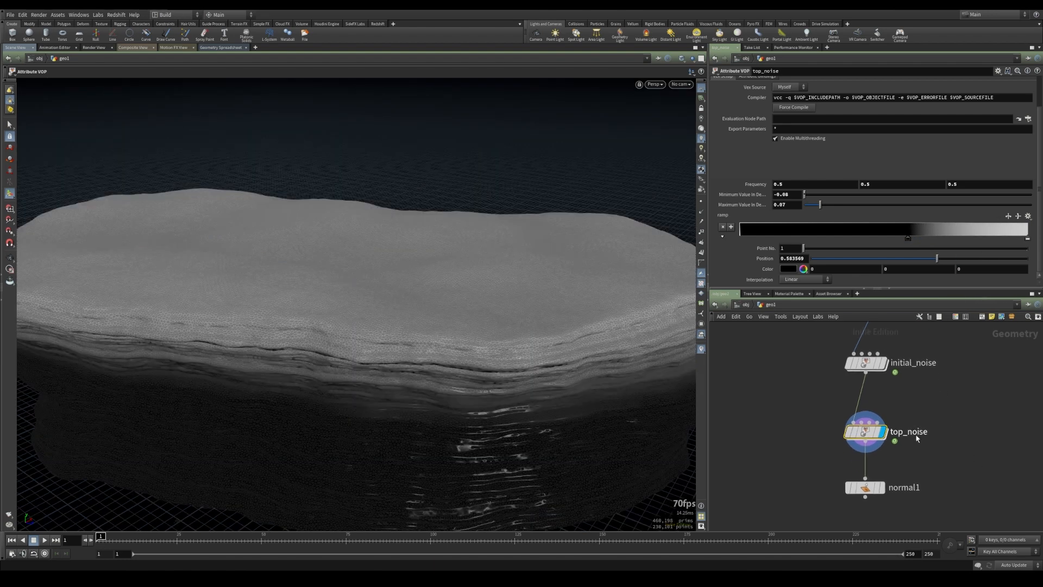
left_click(883, 489)
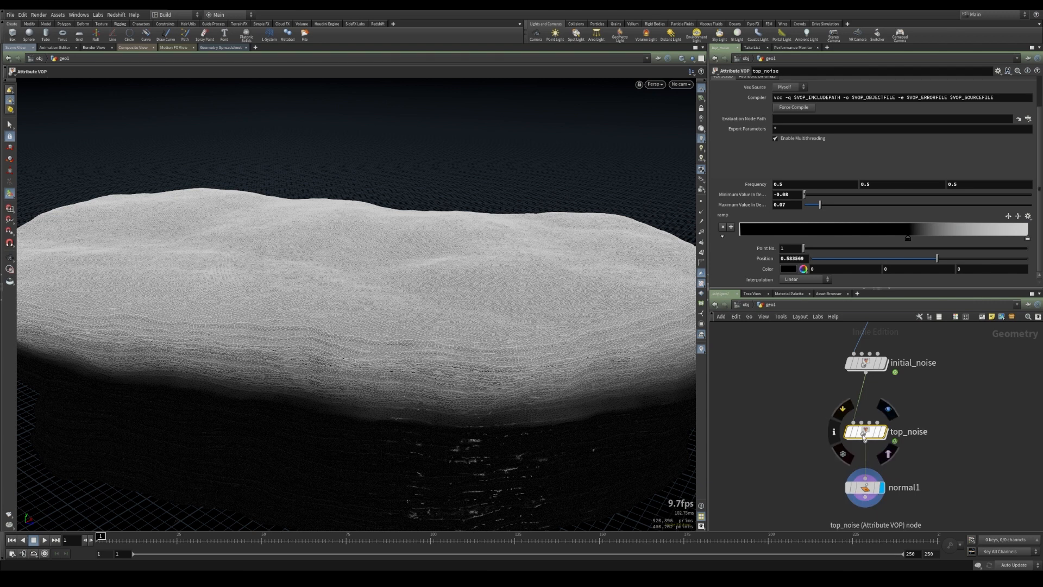
left_click_drag(910, 240, 997, 246)
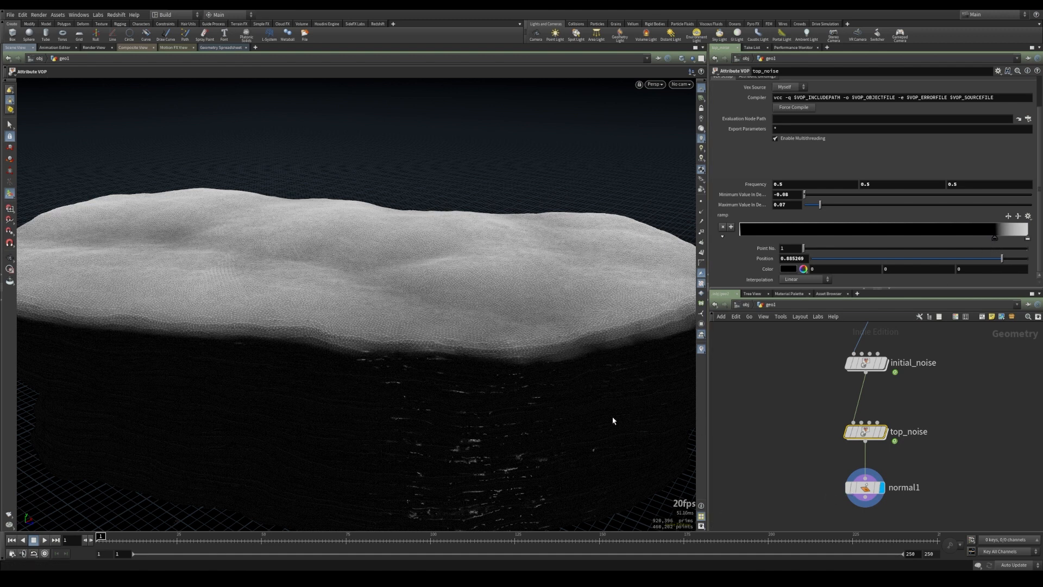
- Turn off the Current geometry guide in the viewport display options and inspect the masked top of the rock
key("d")
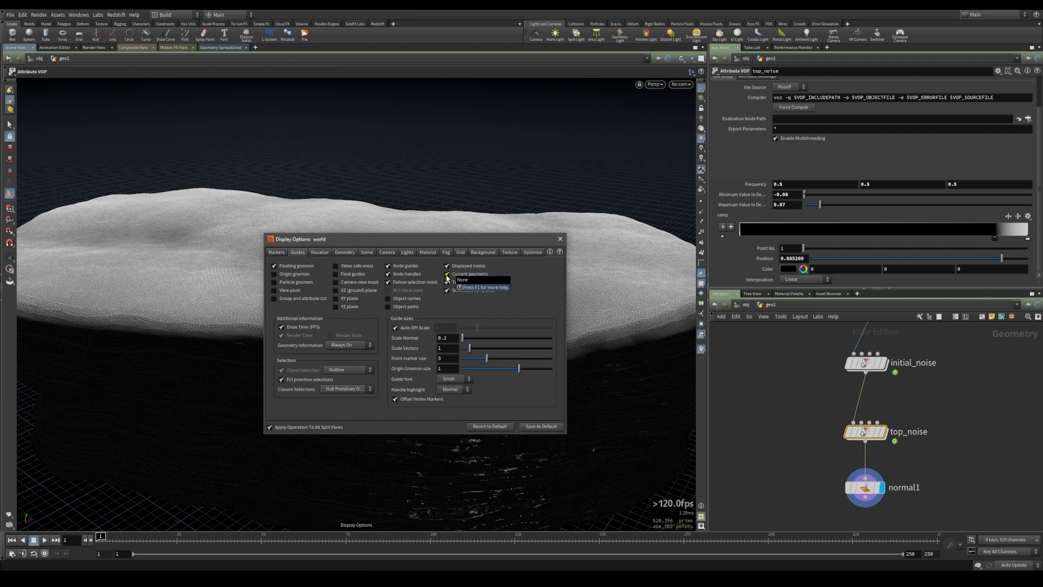
left_click(447, 275)
left_click(560, 238)
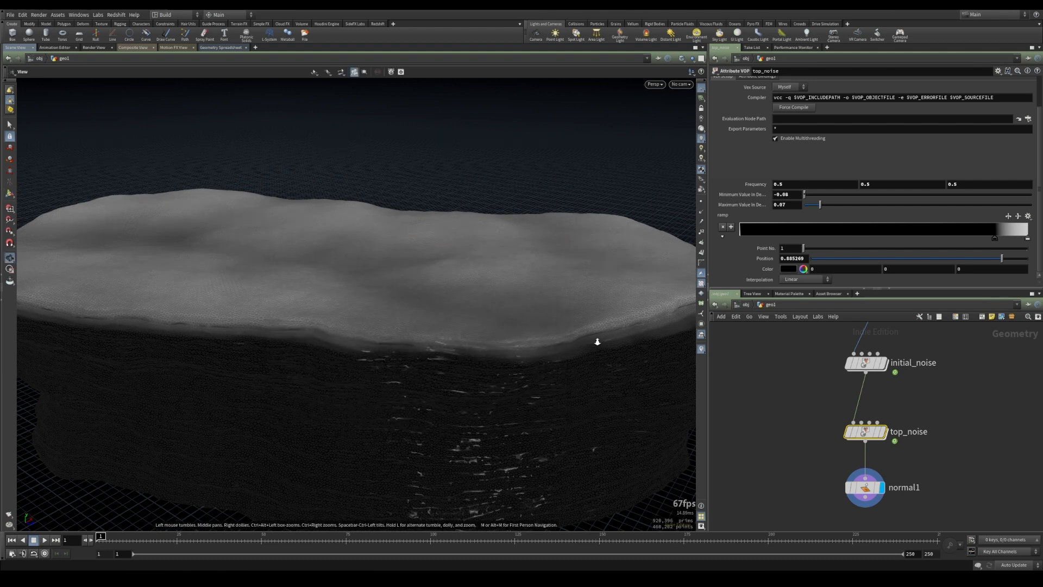
left_click_drag(598, 342, 557, 340, "alt")
mouse_move(864, 432)
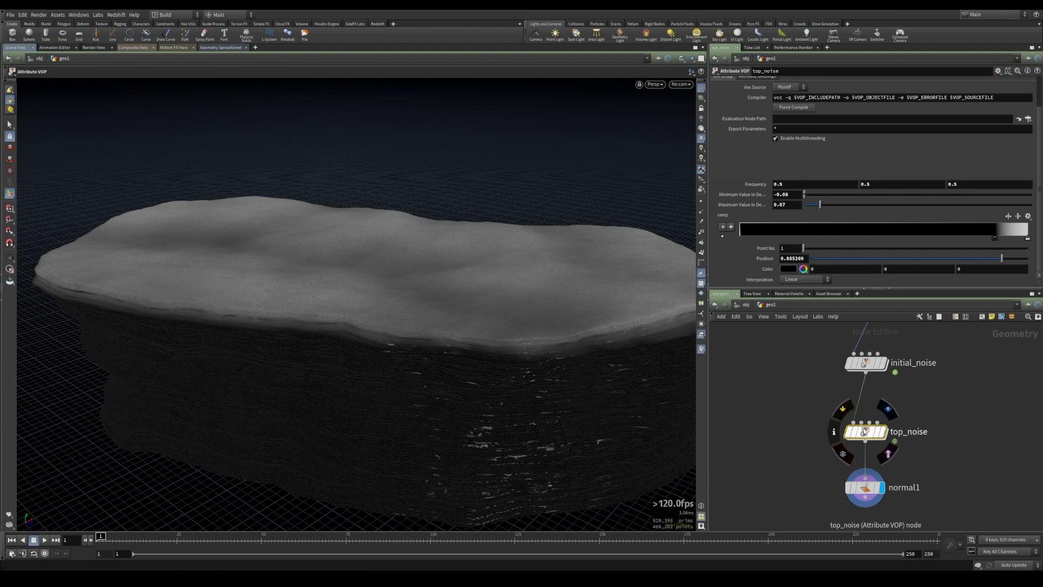
mouse_move(871, 489)
- Inside top_noise, cut ramp1's wire to geometryvopoutput1 and connect displacenml1's displaced position output to its P input
double_click(865, 433)
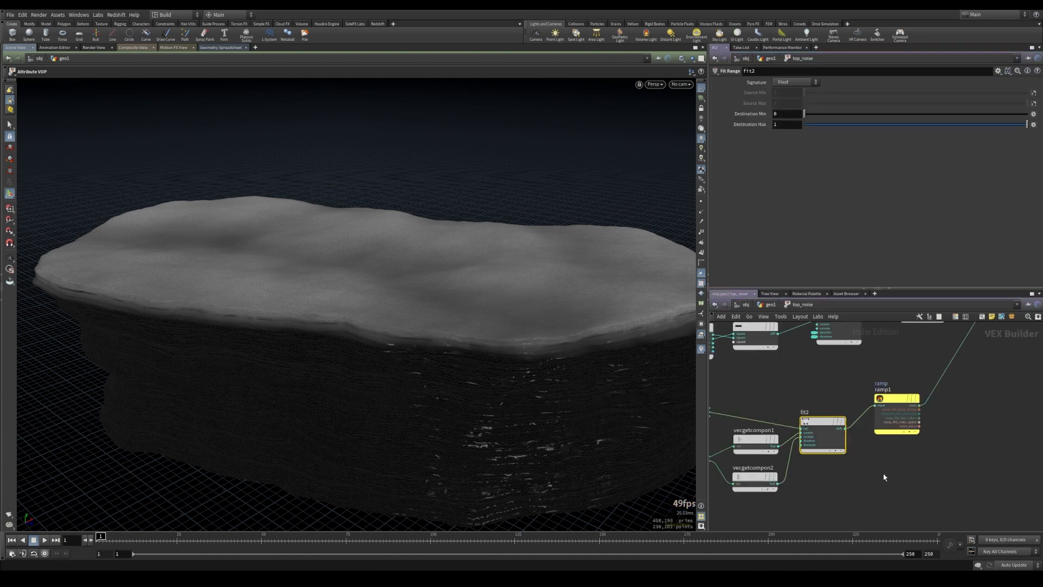
key("h")
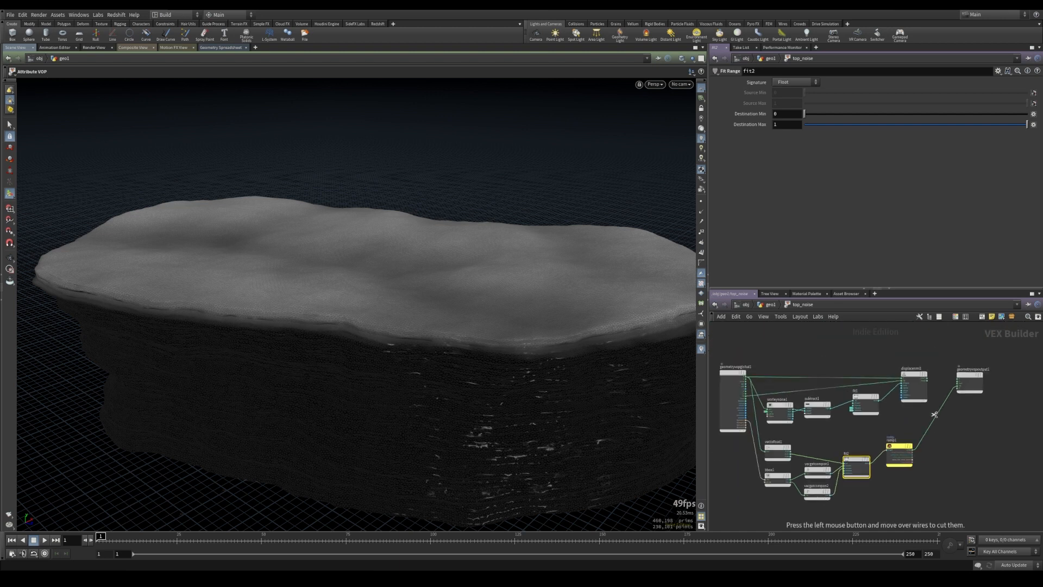
scroll(933, 379, "up", 5)
left_click(918, 375)
left_click(1003, 375)
scroll(795, 395, "down", 3)
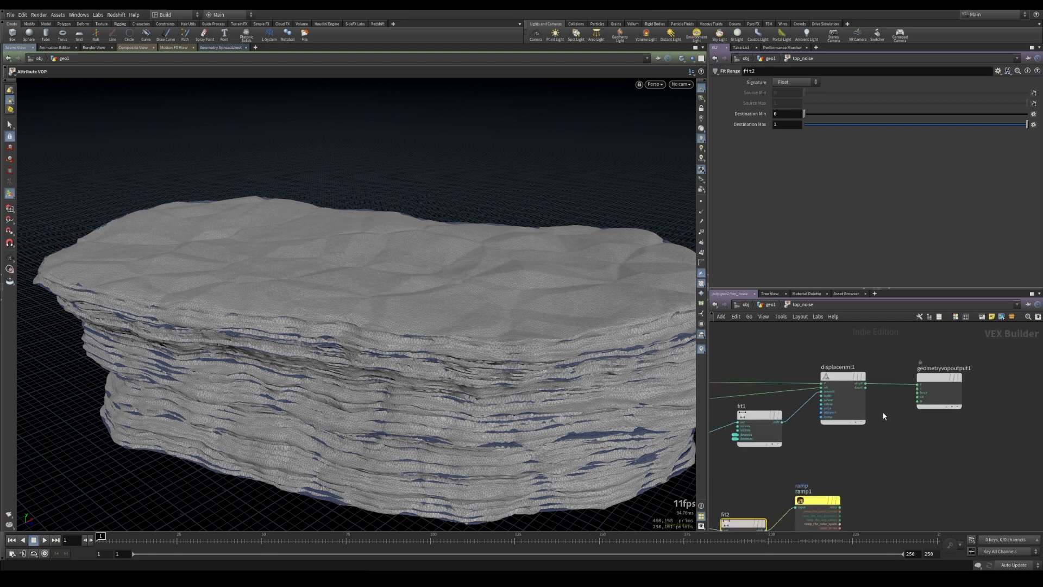
- Add a Multiply node below displacenml1 and wire fit1's shift output into its first input
middle_click_drag(791, 461, 893, 431)
key("Tab")
type("mul")
key("Return")
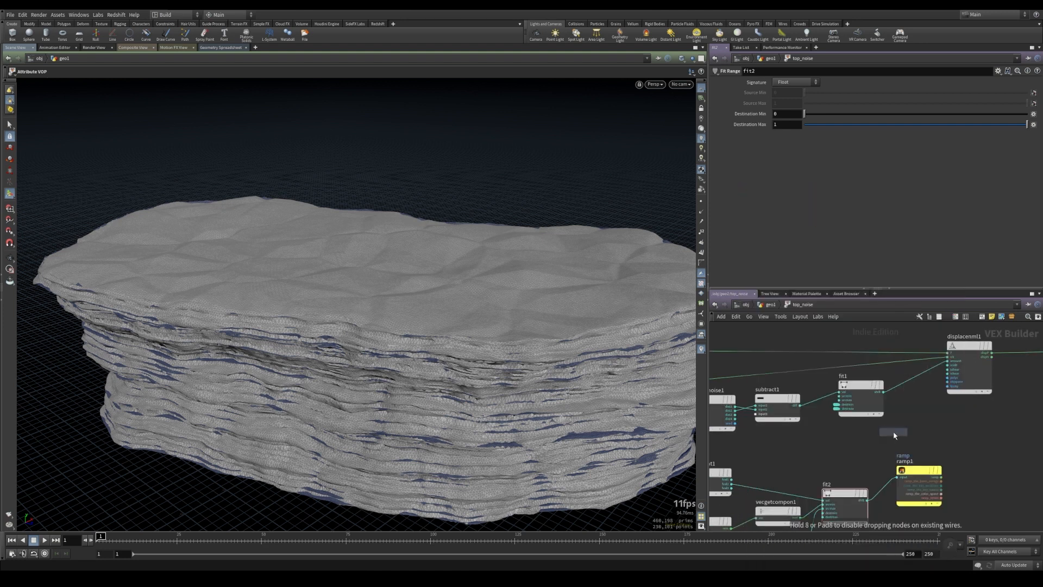
left_click(959, 417)
scroll(893, 415, "up", 2)
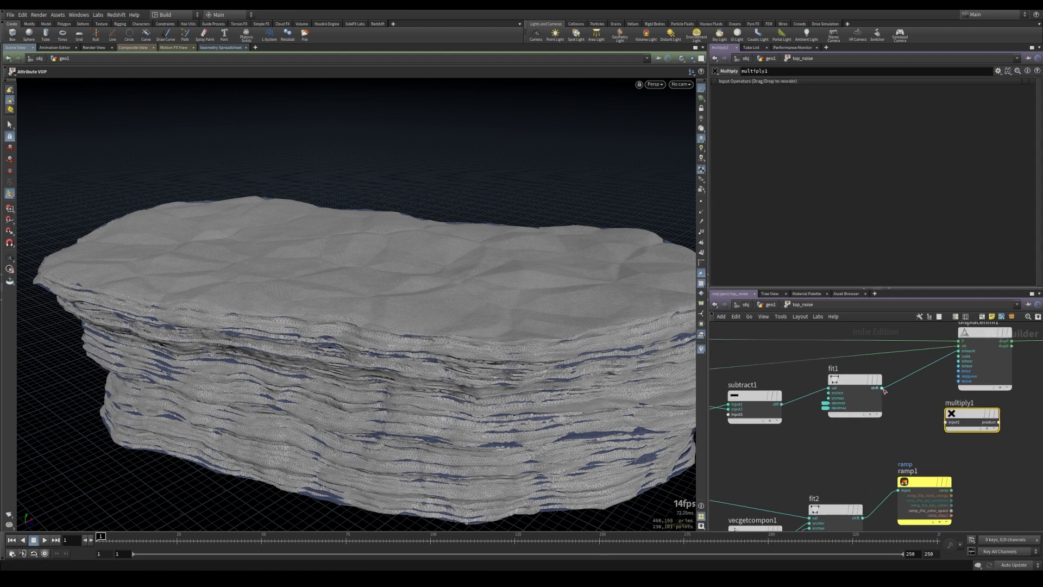
left_click(883, 388)
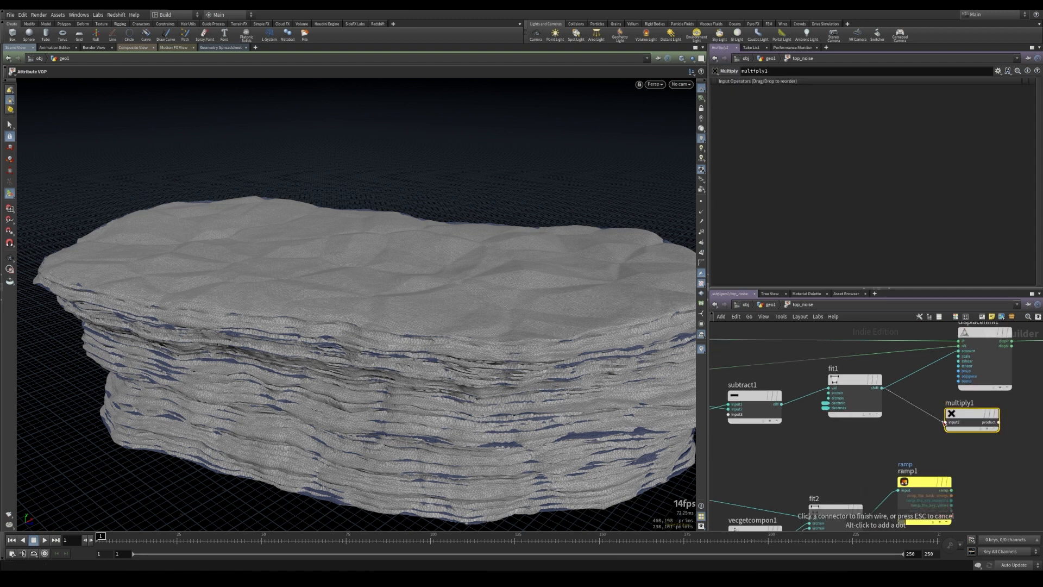
left_click(945, 422)
- Wire ramp1 into multiply1's second input and multiply1's product into displacenml1's amount, and space out the nodes
middle_click_drag(945, 422, 896, 415)
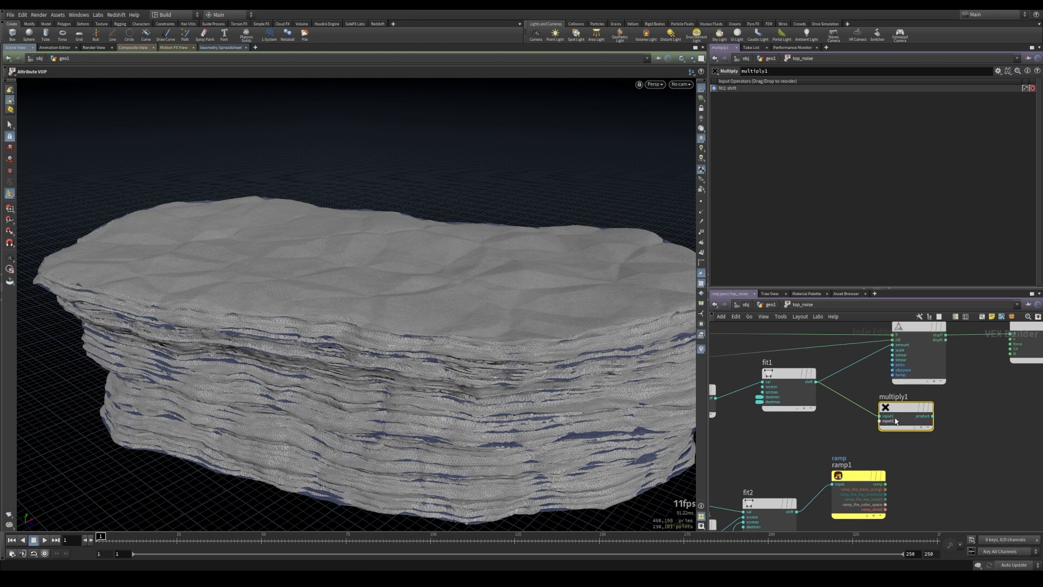
left_click_drag(861, 476, 850, 475)
left_click(875, 482)
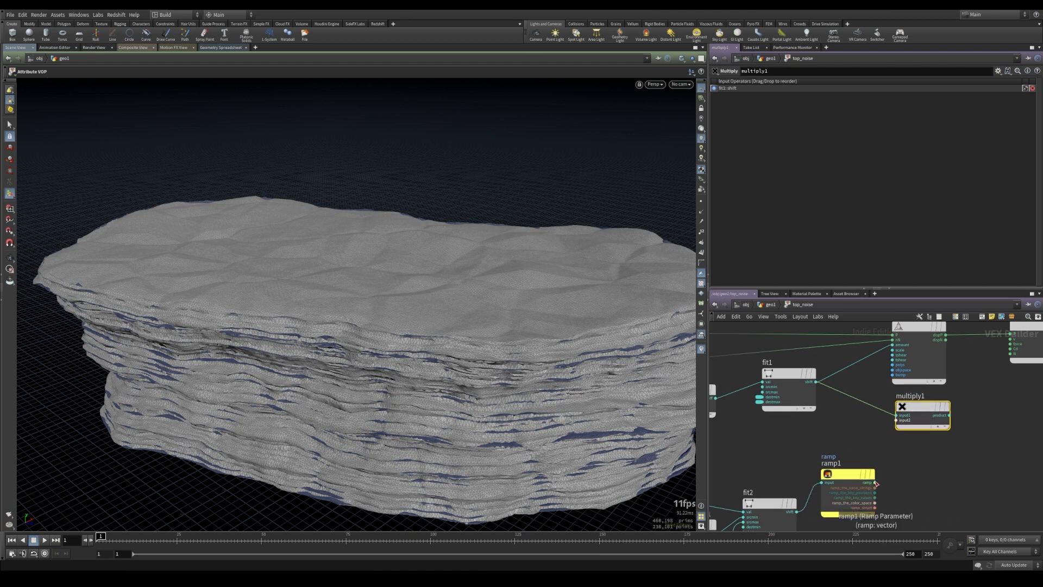
left_click(896, 420)
middle_click_drag(961, 422, 905, 463)
left_click(895, 457)
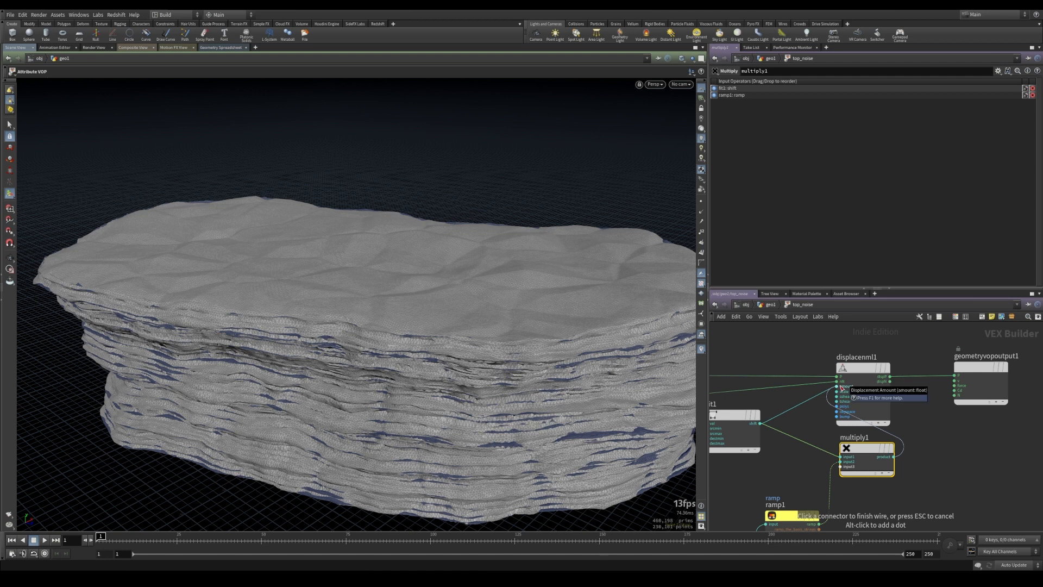
left_click(839, 387)
left_click_drag(981, 372, 1003, 363)
left_click_drag(850, 373, 905, 363)
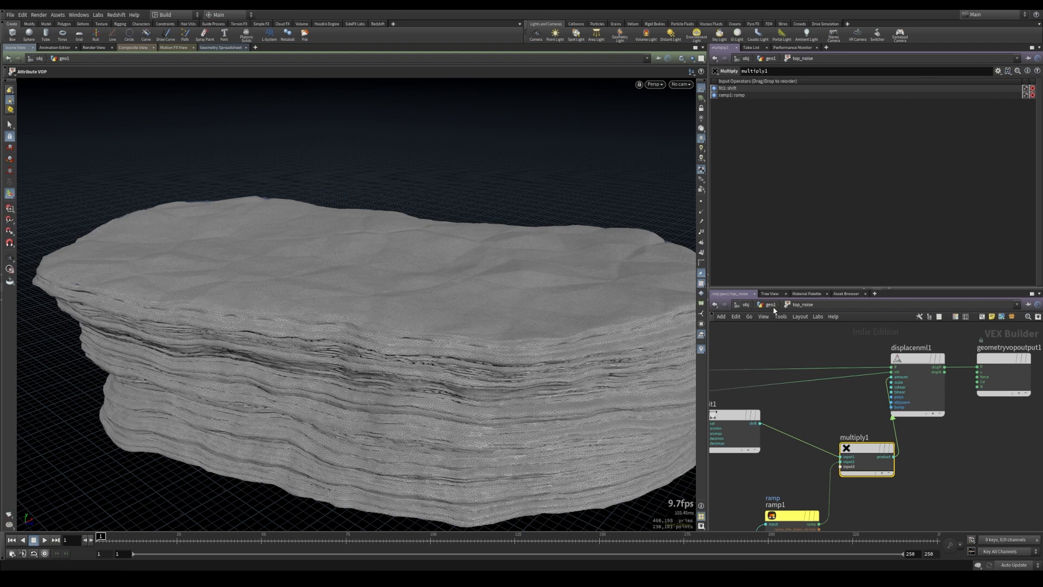
- Back at the geo1 level, move top_noise's black ramp point to about 0.912 while viewing the rock's side
key("u")
left_click_drag(552, 395, 450, 371)
left_click_drag(1029, 240, 1005, 243)
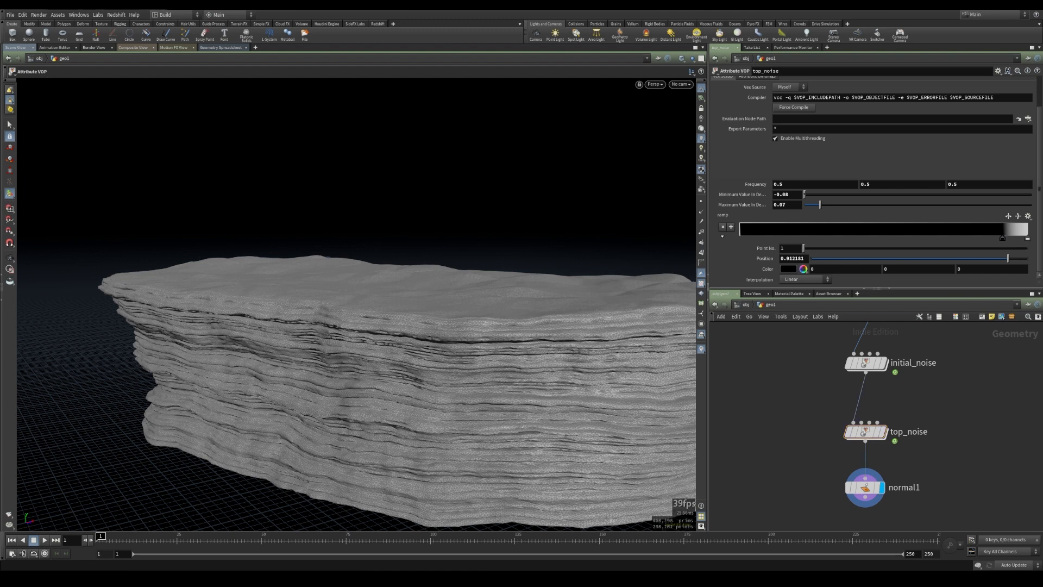
- Inside top_noise, make room beside geometryvopglobal1 and add a Turbulent Noise node there
middle_click_drag(927, 468, 930, 471)
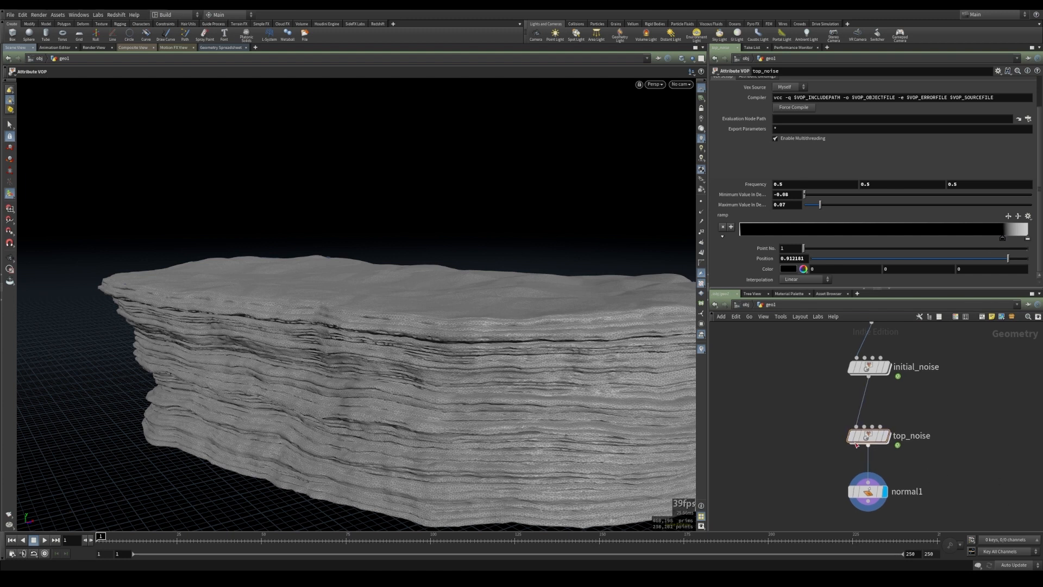
double_click(866, 435)
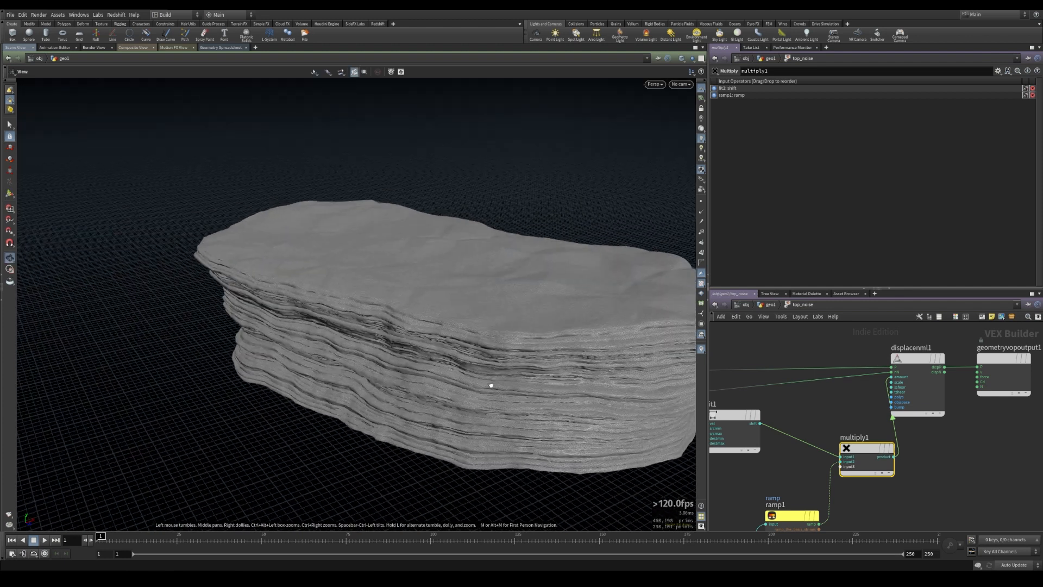
middle_click_drag(778, 401, 800, 407)
scroll(836, 409, "down", 3)
middle_click_drag(762, 459, 986, 443)
left_click_drag(857, 379, 791, 381)
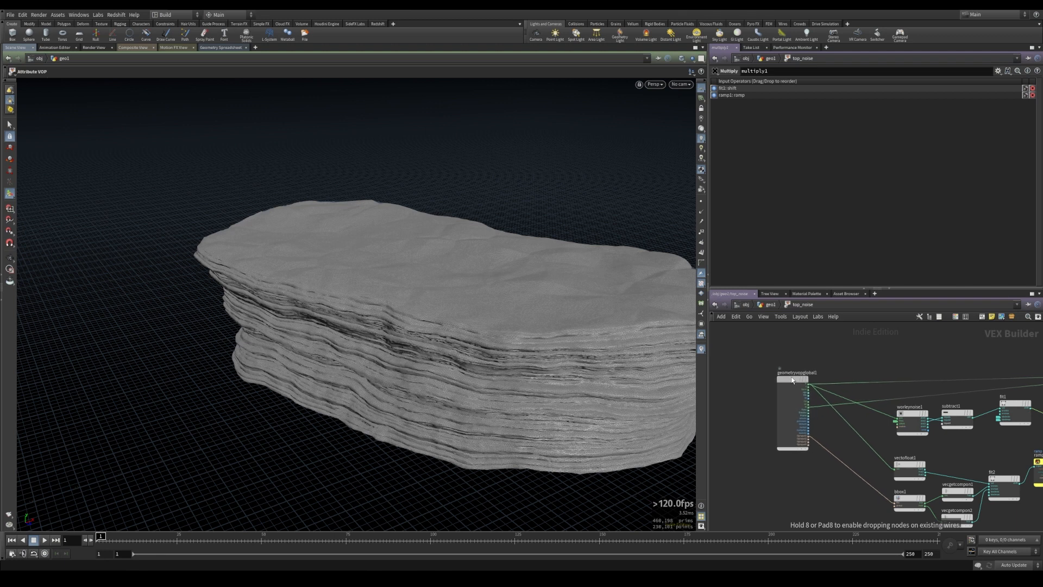
scroll(849, 454, "up", 3)
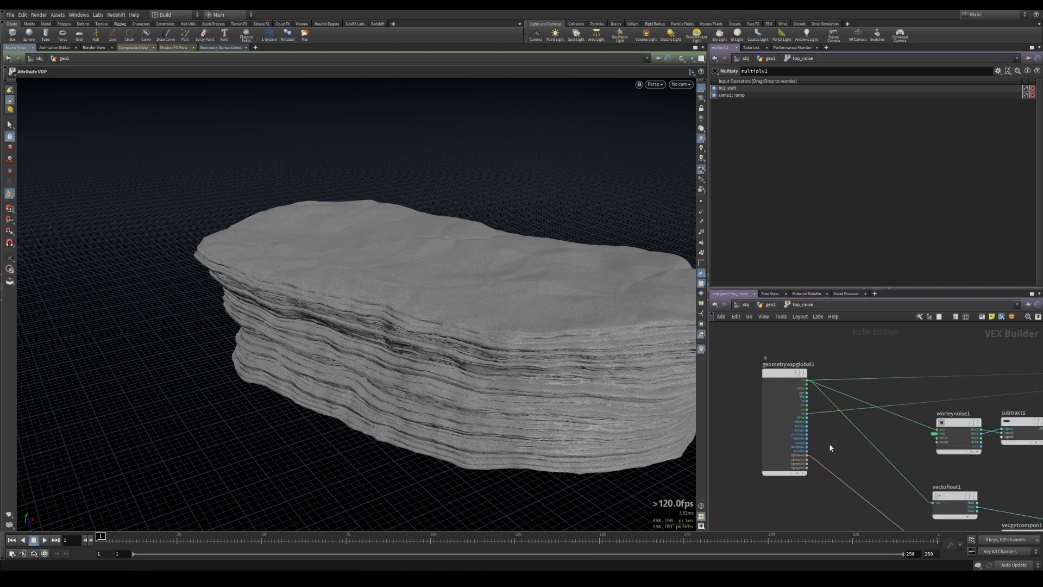
key("Tab")
type("turb")
key("Return")
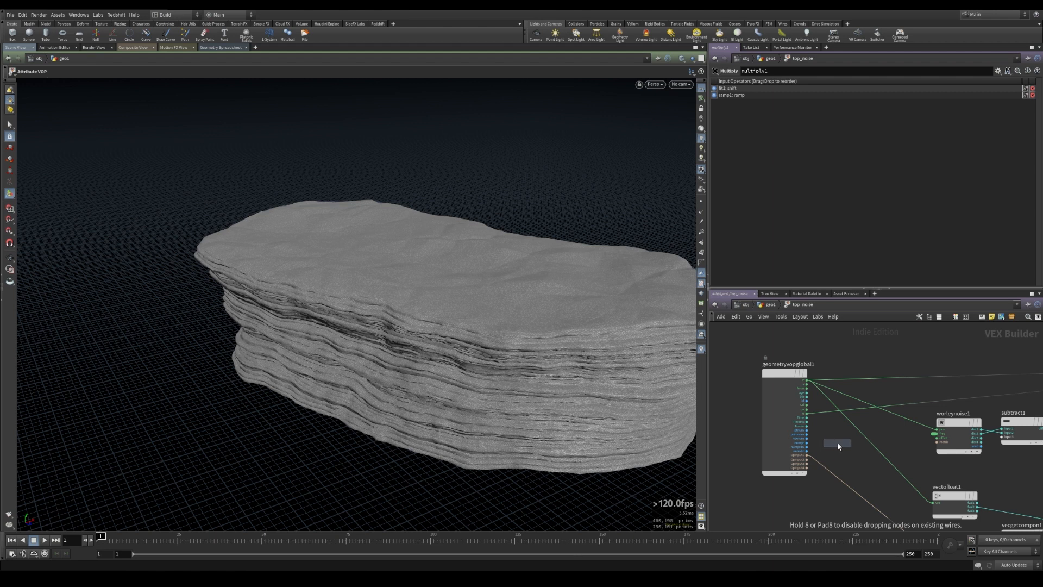
left_click(849, 441)
- Wire geometryvopglobal1's P output into turbnoise1's pos input and spread the two nodes apart from worleynoise1
scroll(804, 381, "up", 2)
left_click(809, 380)
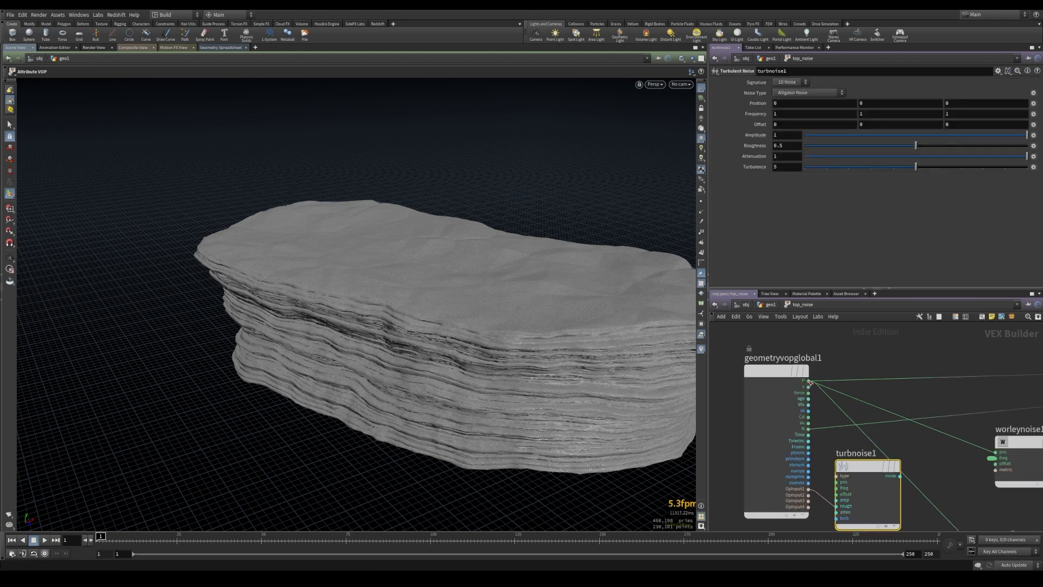
left_click(841, 482)
scroll(897, 364, "down", 3)
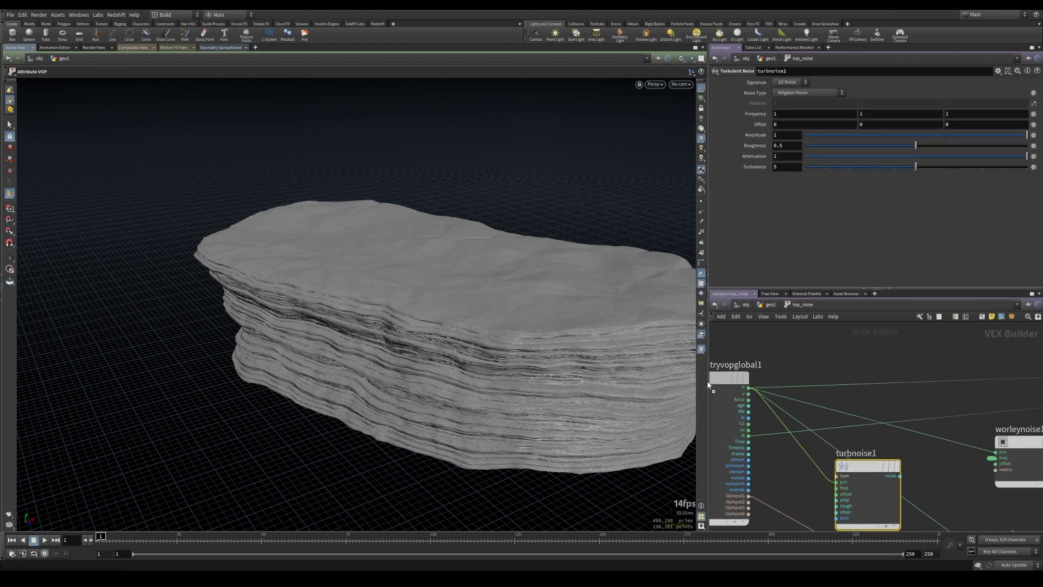
left_click_drag(885, 374, 798, 370)
middle_click_drag(964, 400, 906, 425)
left_click_drag(875, 446, 822, 452)
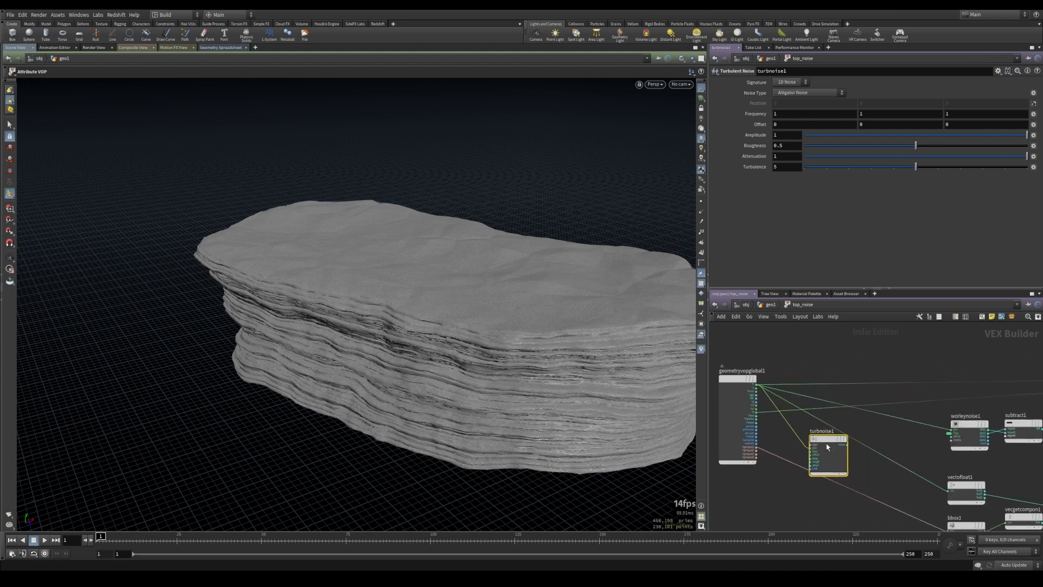
- Place an Add node between turbnoise1 and worleynoise1, and wire geometryvopglobal1's P into its first input
scroll(860, 468, "up", 3)
key("Tab")
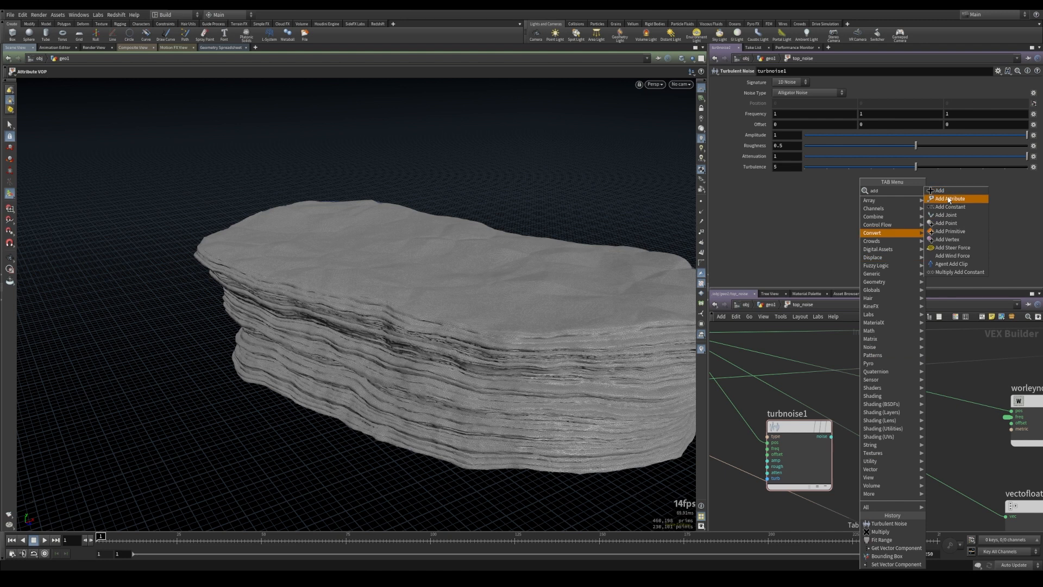
left_click(946, 195)
left_click(899, 411)
left_click(880, 415)
middle_click_drag(826, 398, 929, 412)
left_click(777, 345)
- Set turbnoise1's noise type to Original Perlin Noise and its signature to 3D Noise
left_click(899, 439)
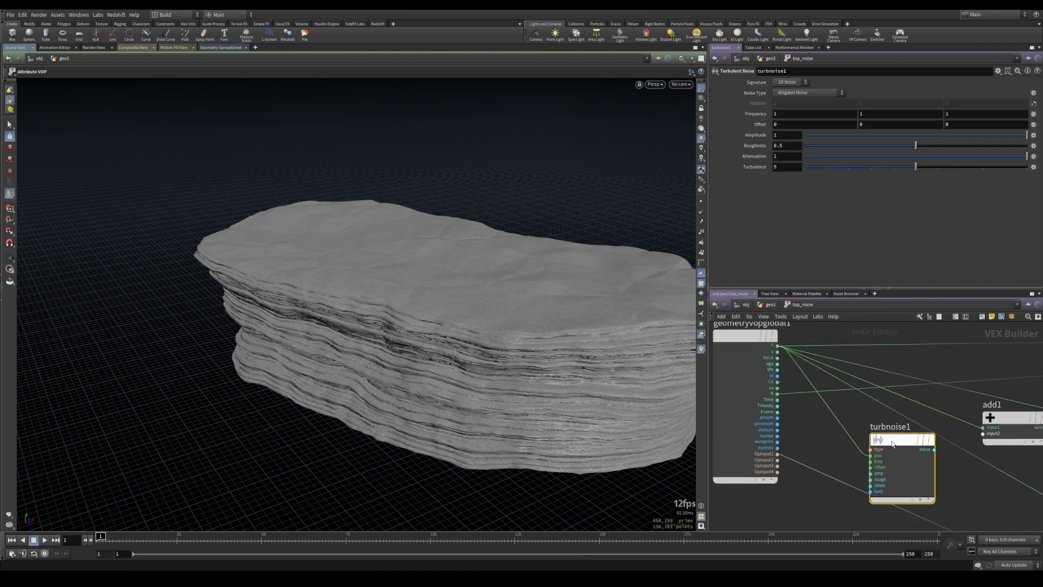
middle_click_drag(930, 370, 840, 358)
left_click(808, 92)
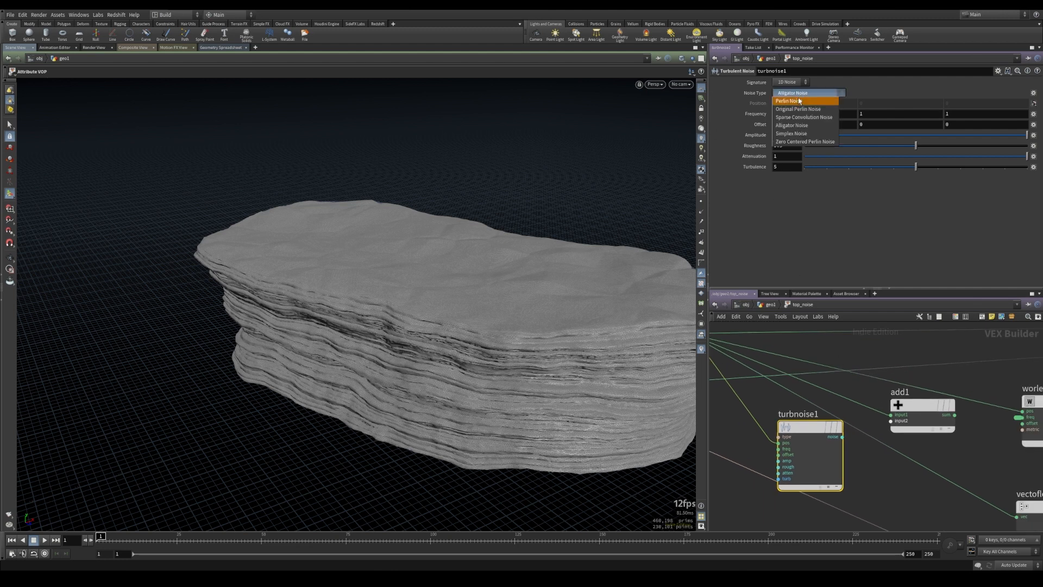
left_click(795, 103)
left_click(788, 82)
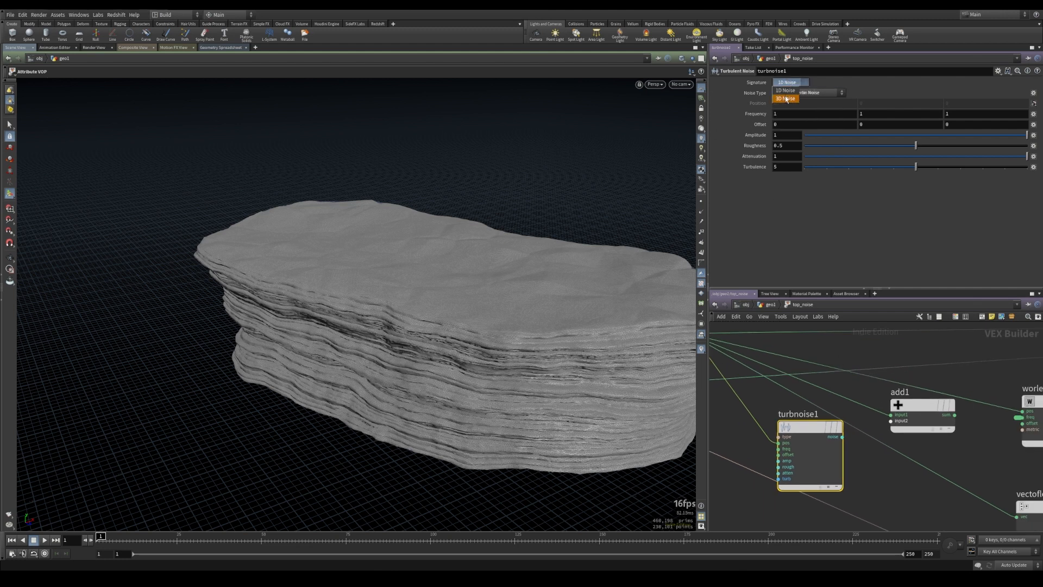
left_click(786, 99)
- Wire turbnoise1's noise output into add1's second input and add1's sum into worleynoise1's pos input
left_click(843, 436)
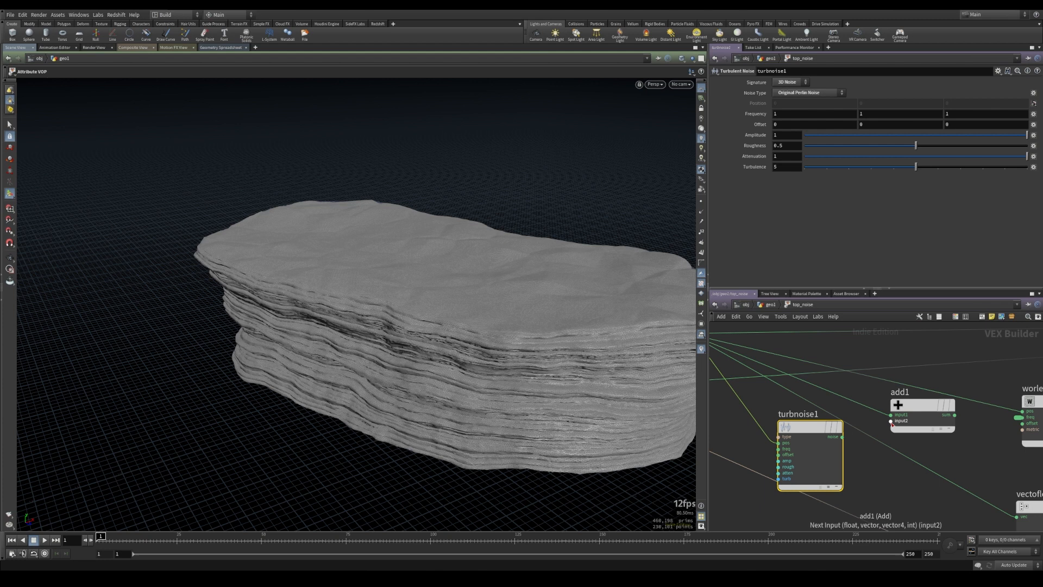
left_click(891, 421)
middle_click_drag(979, 443, 865, 438)
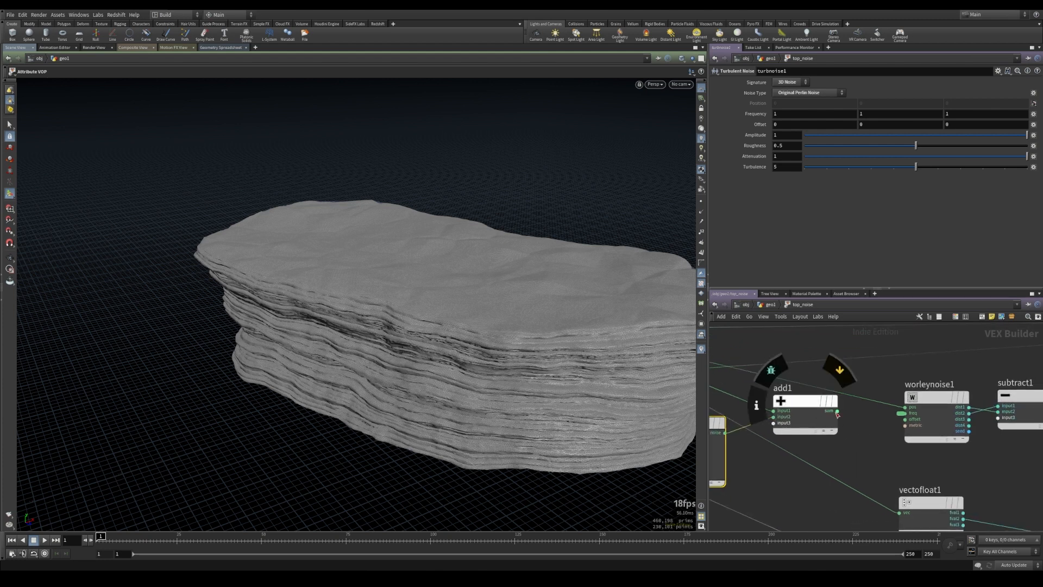
left_click(837, 411)
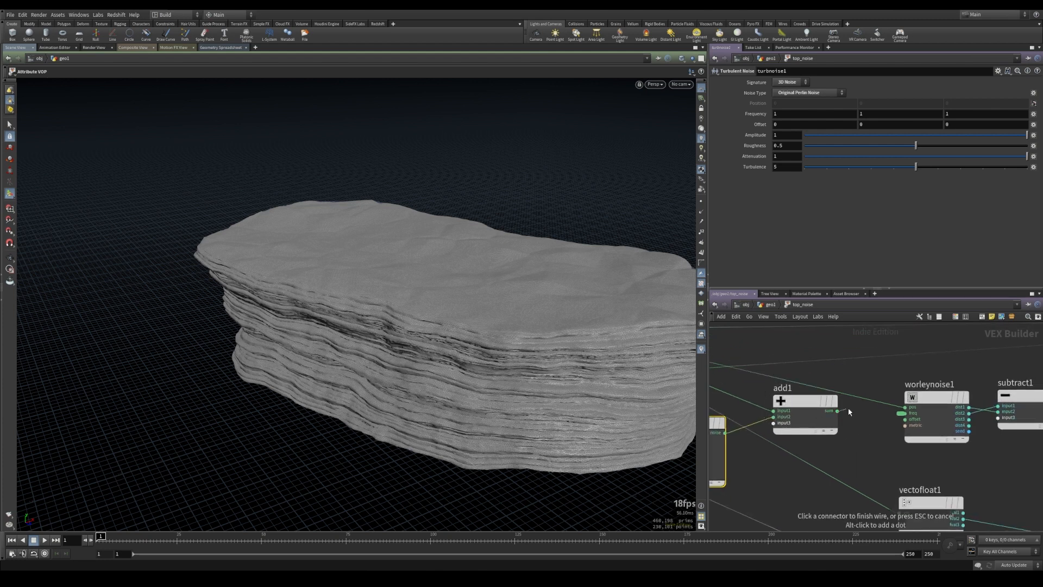
left_click(917, 411)
middle_click_drag(847, 445, 956, 443)
left_click_drag(802, 426, 797, 423)
right_click_drag(608, 266, 522, 272, "alt")
left_click_drag(522, 273, 496, 295, "alt")
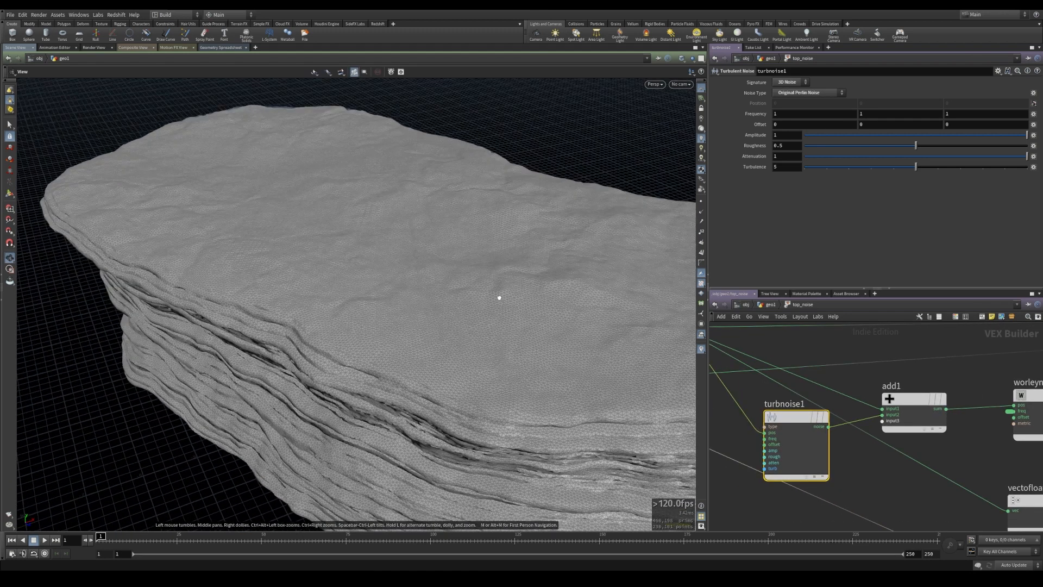
left_click_drag(965, 147, 827, 149)
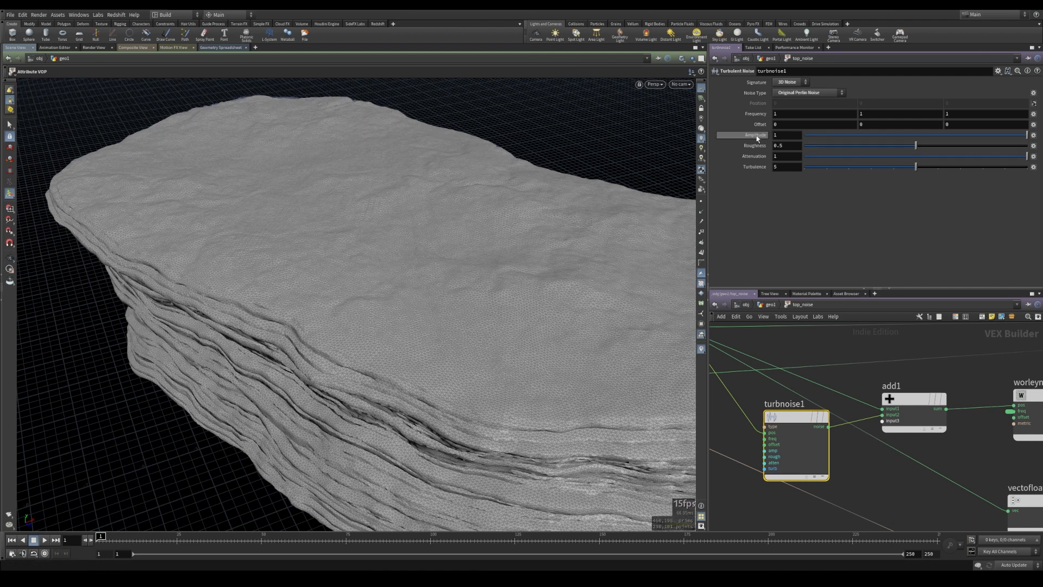
mouse_move(759, 118)
middle_mouse_down()
mouse_move(722, 120)
mouse_move(763, 119)
middle_mouse_up()
key("ctrl+z")
- Promote turbnoise1's freq, amp and rough inputs to parameters
scroll(836, 438, "up", 4)
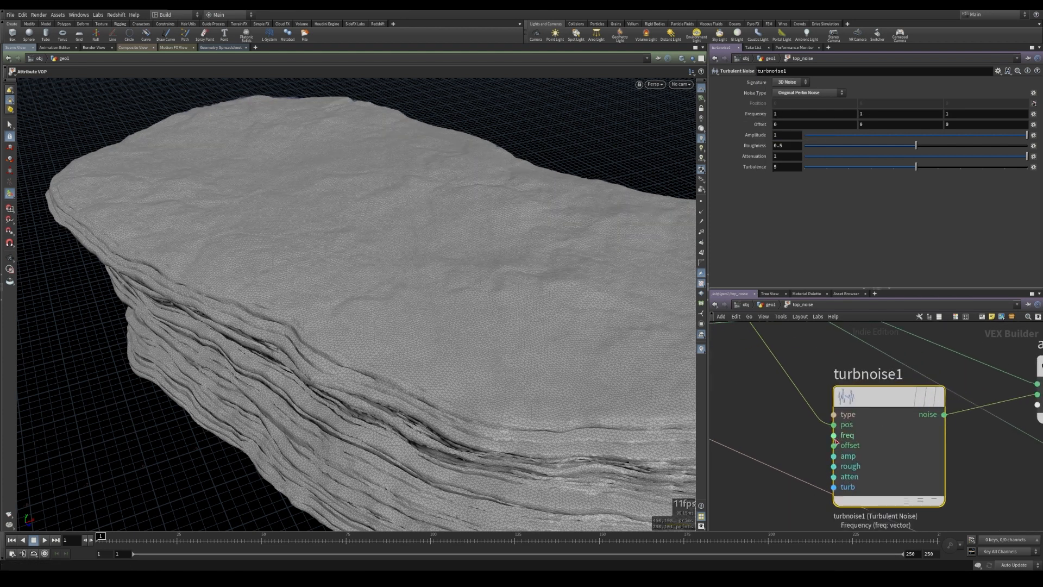
right_click(835, 441)
left_click(857, 429)
right_click(835, 459)
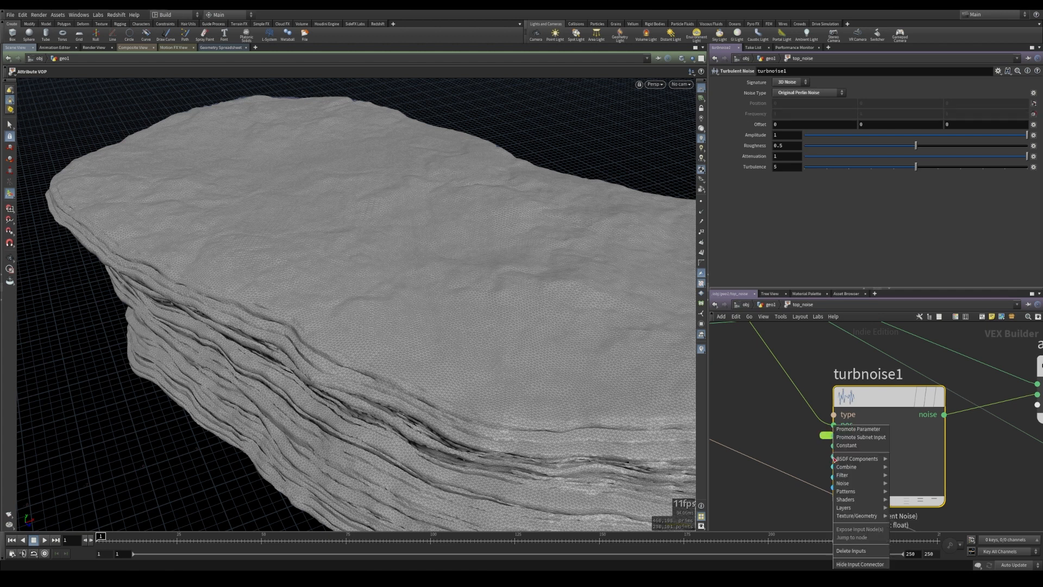
left_click(847, 429)
right_click(833, 467)
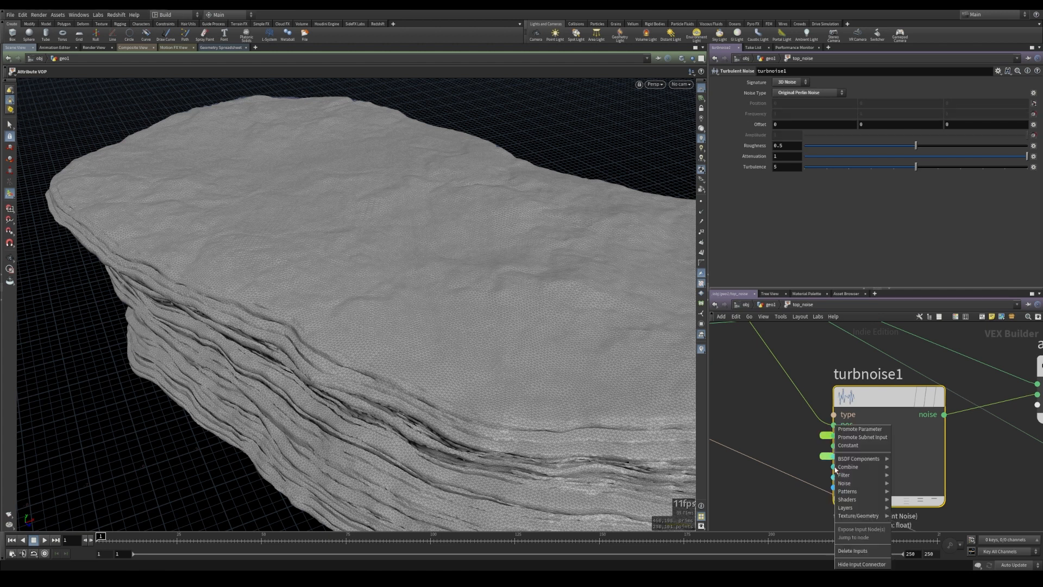
left_click(845, 429)
- Return to the geo1 network and open top_noise's parameter interface for editing, collapsing the Vex Setup and Attribute Bindings folders
scroll(864, 442, "down", 6)
middle_click_drag(879, 469, 769, 451)
scroll(768, 451, "down", 3)
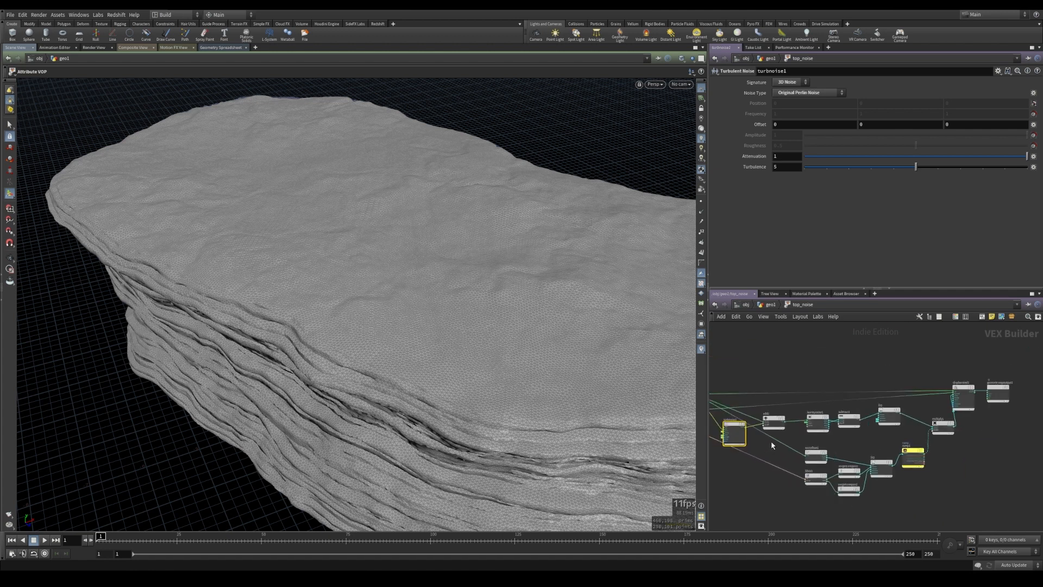
left_click(769, 306)
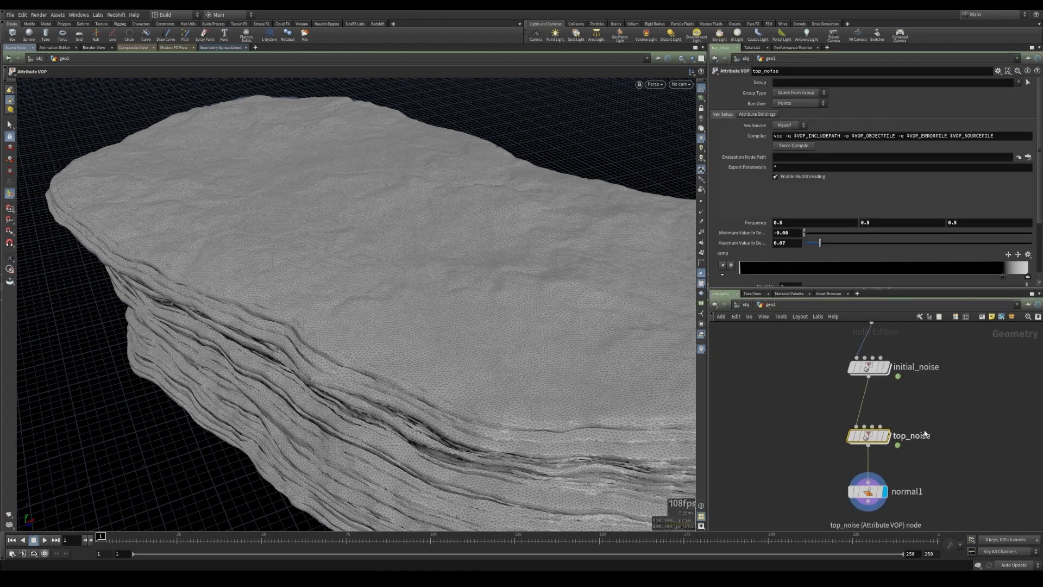
scroll(1023, 191, "down", 3)
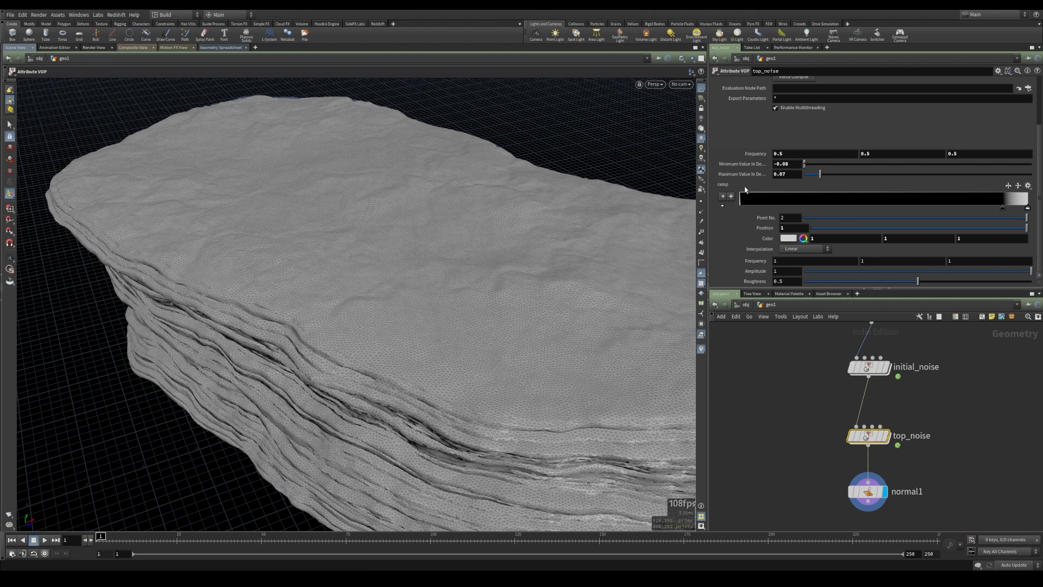
left_click(997, 71)
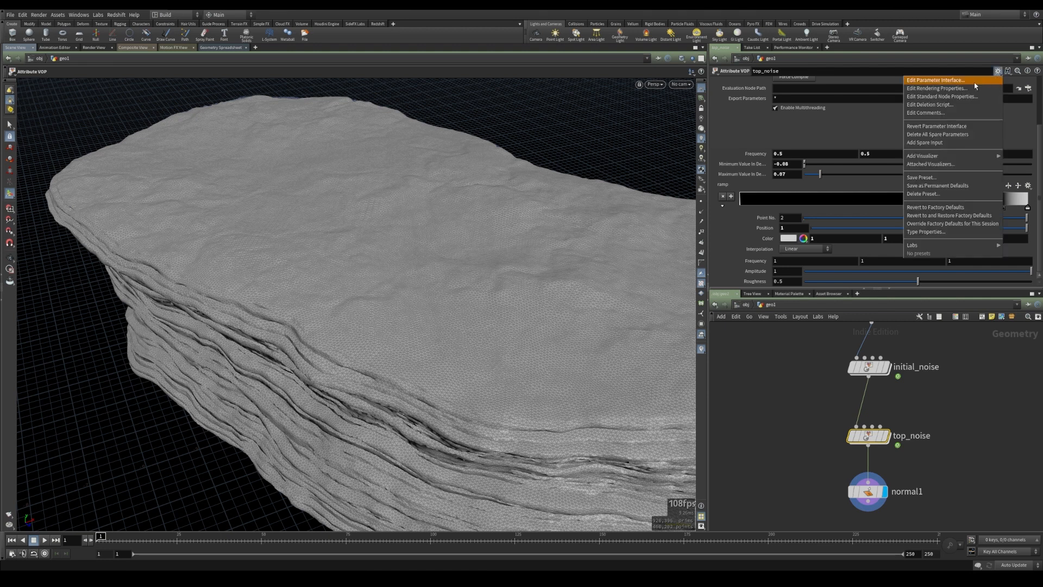
left_click(974, 81)
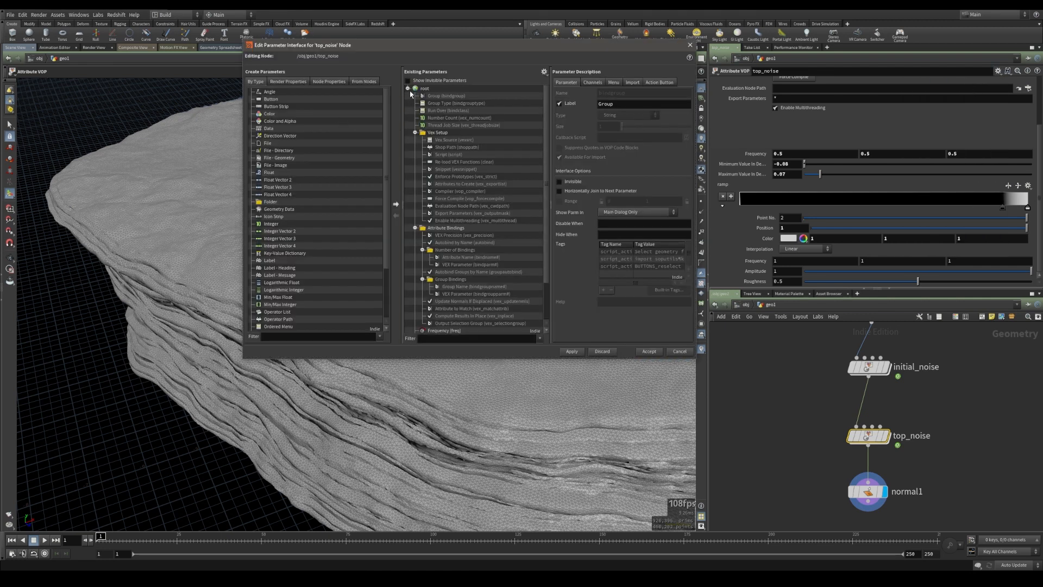
left_click(415, 132)
left_click(415, 140)
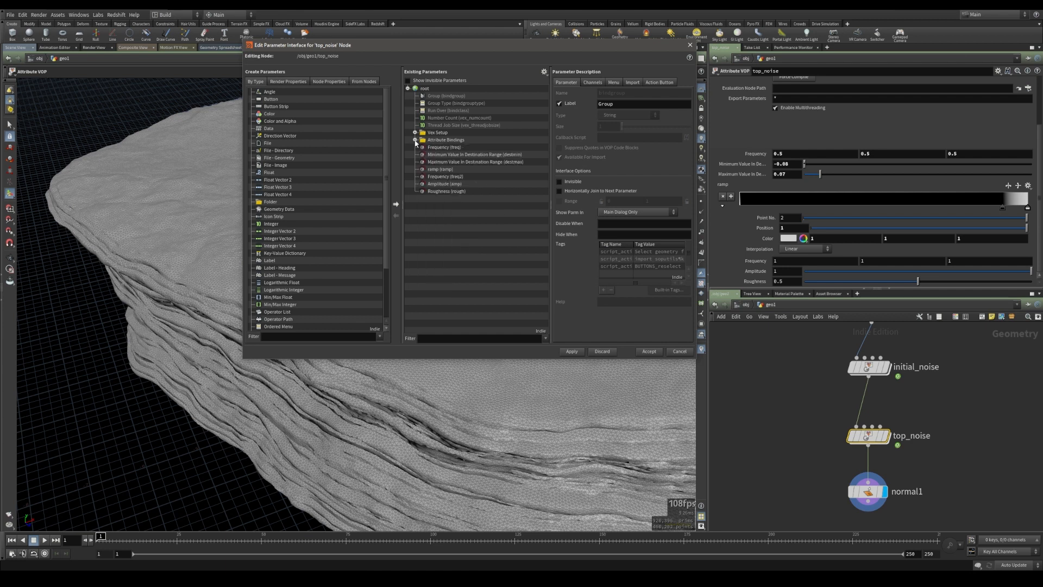
- Reorder top_noise's parameters so freq follows the minimum and maximum destination values and ramp comes last
left_click(444, 154)
left_click(444, 161, "shift")
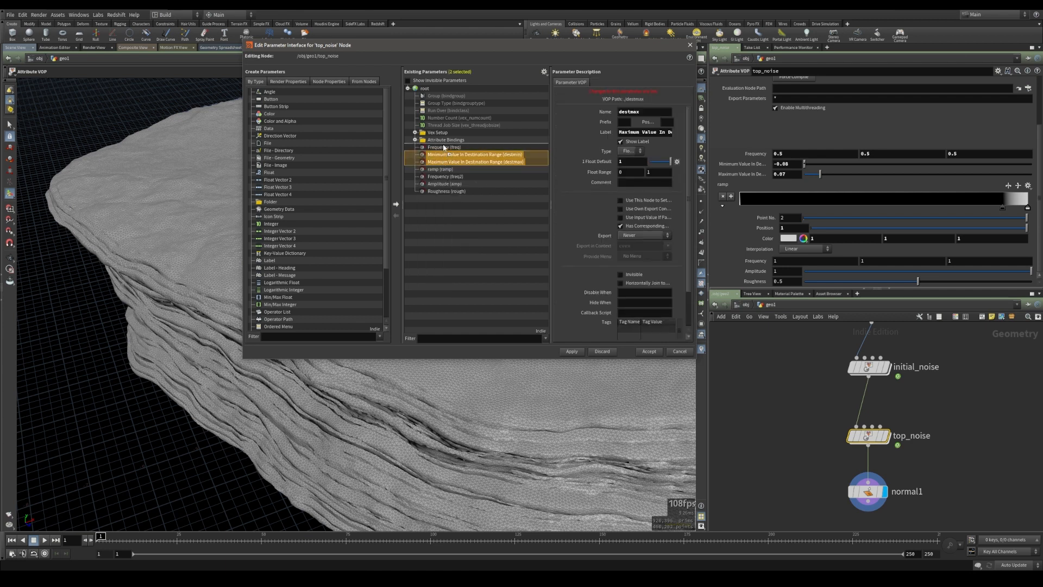
left_click_drag(444, 147, 449, 167)
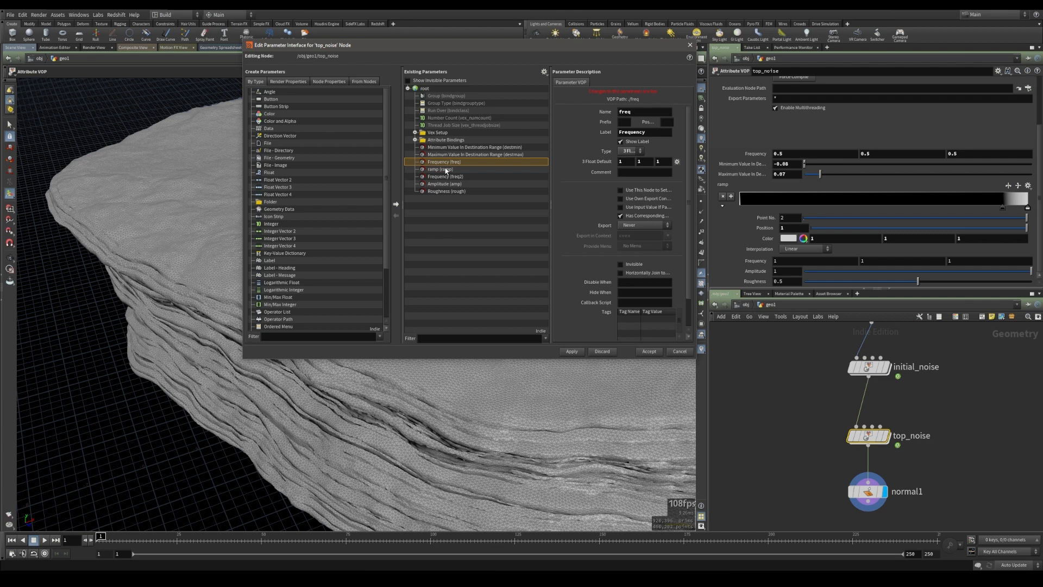
left_click_drag(445, 172, 446, 197)
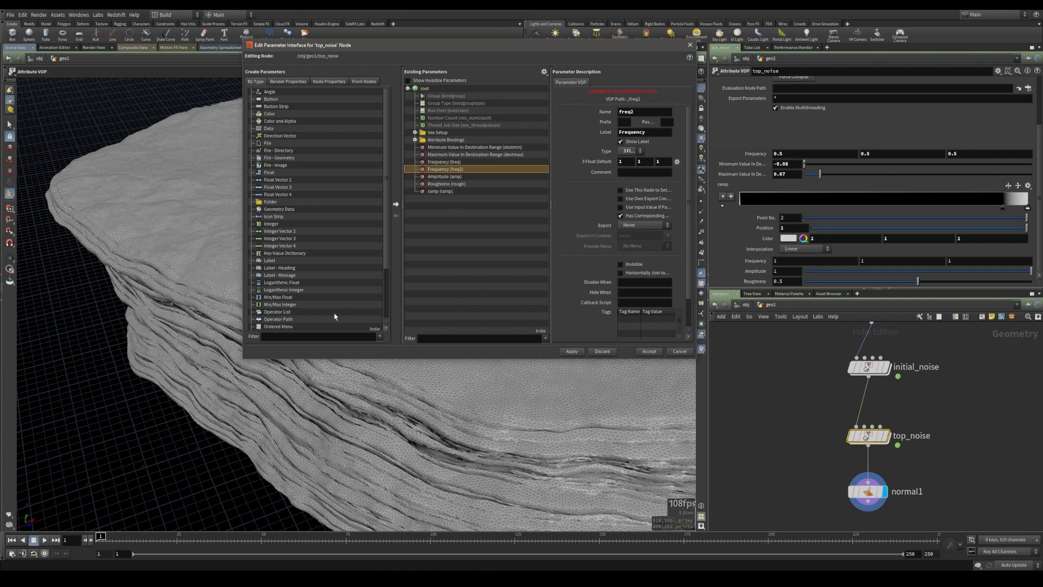
- Insert separators above freq, freq2 and ramp in top_noise's parameter list and accept the interface changes
scroll(298, 312, "down", 3)
left_click_drag(274, 291, 456, 162)
left_click_drag(274, 291, 461, 175)
left_click_drag(272, 291, 455, 205)
left_click(570, 351)
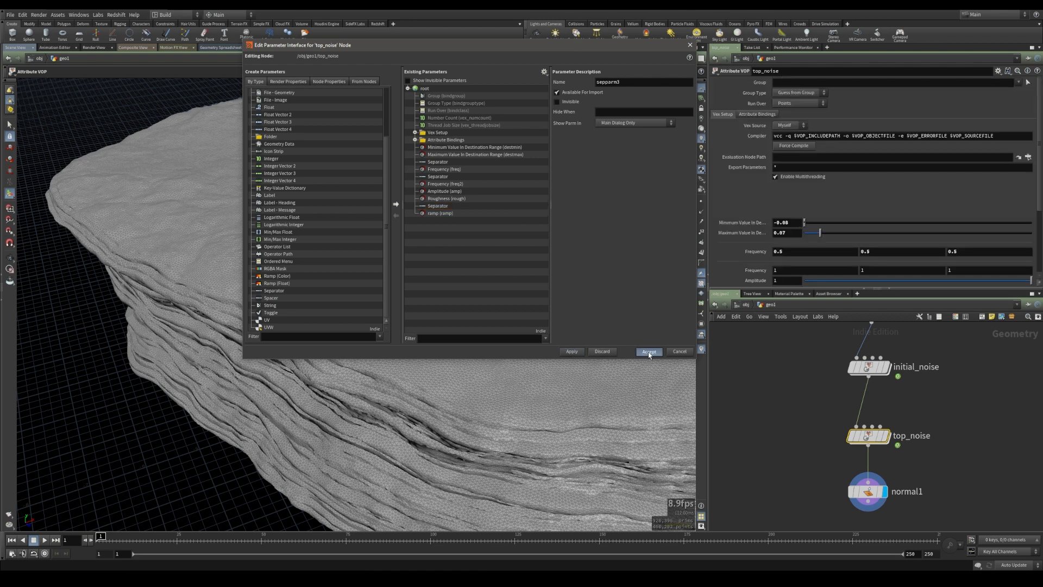
left_click(649, 351)
- Set top_noise's turbulent noise Frequency, the one above Amplitude, to 0.2 in all three components
left_click_drag(1039, 158, 1031, 222)
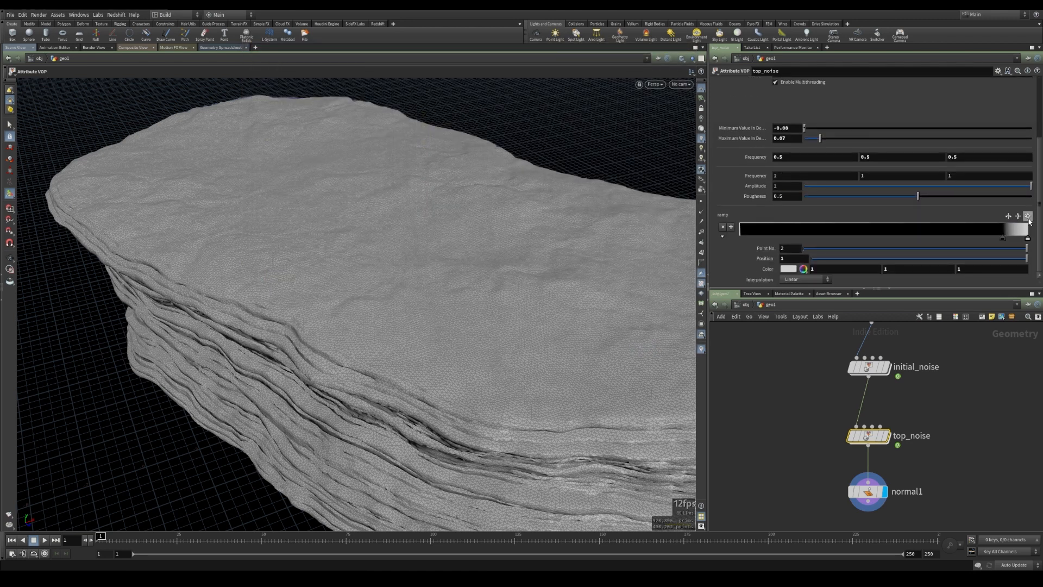
middle_click(751, 157)
middle_click_drag(739, 154, 752, 154)
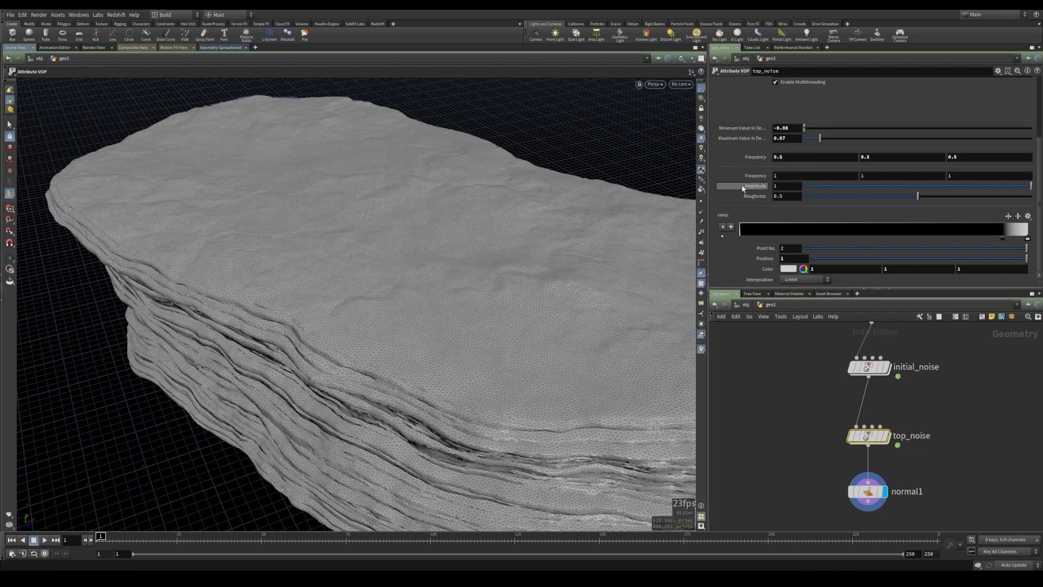
middle_click(759, 174)
middle_click_drag(755, 174, 722, 166)
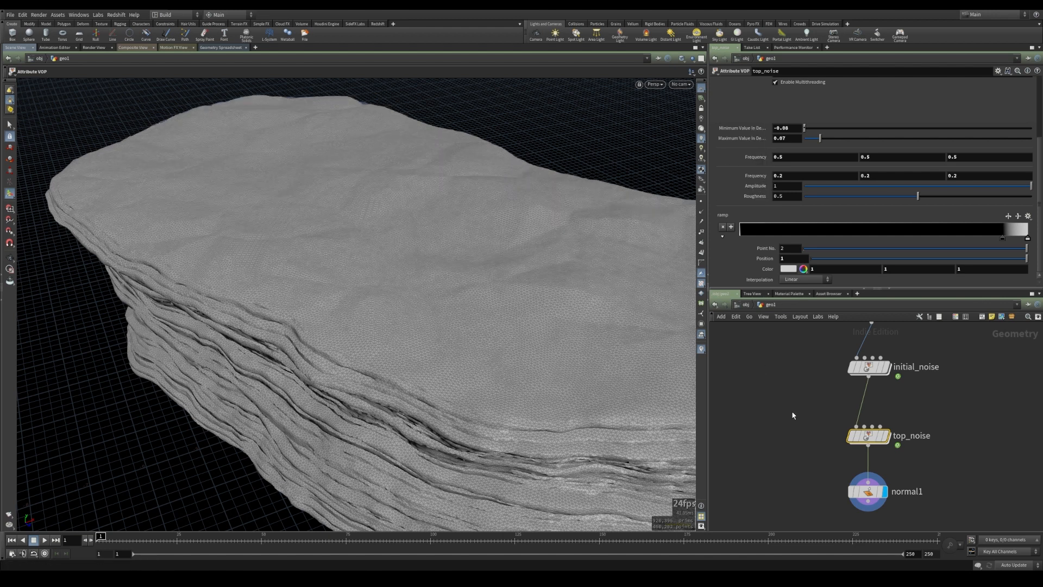
- Examine the displaced rock from several angles, checking its top surface, layered sides and base edge
left_click_drag(546, 289, 487, 286, "alt")
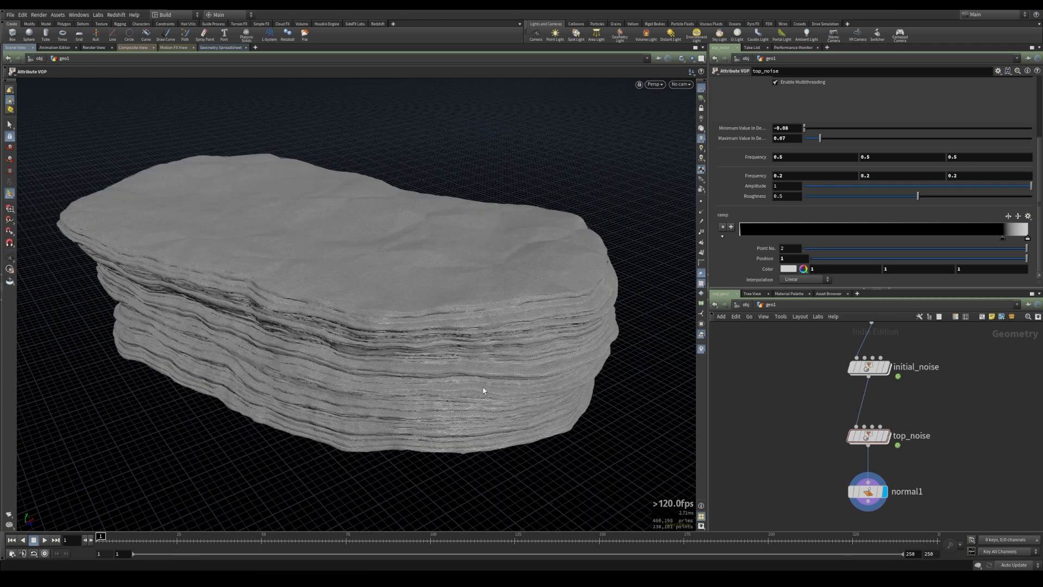
left_click_drag(484, 390, 279, 225)
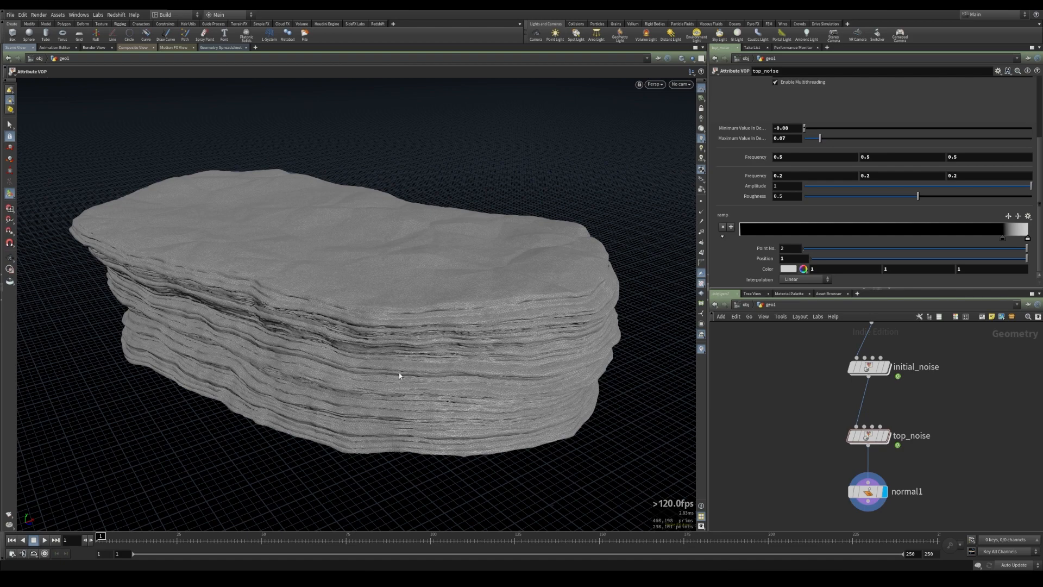
left_click_drag(547, 328, 282, 305, "alt")
left_click_drag(557, 305, 136, 284, "alt")
left_click_drag(515, 289, 427, 392)
left_click_drag(352, 431, 456, 414)
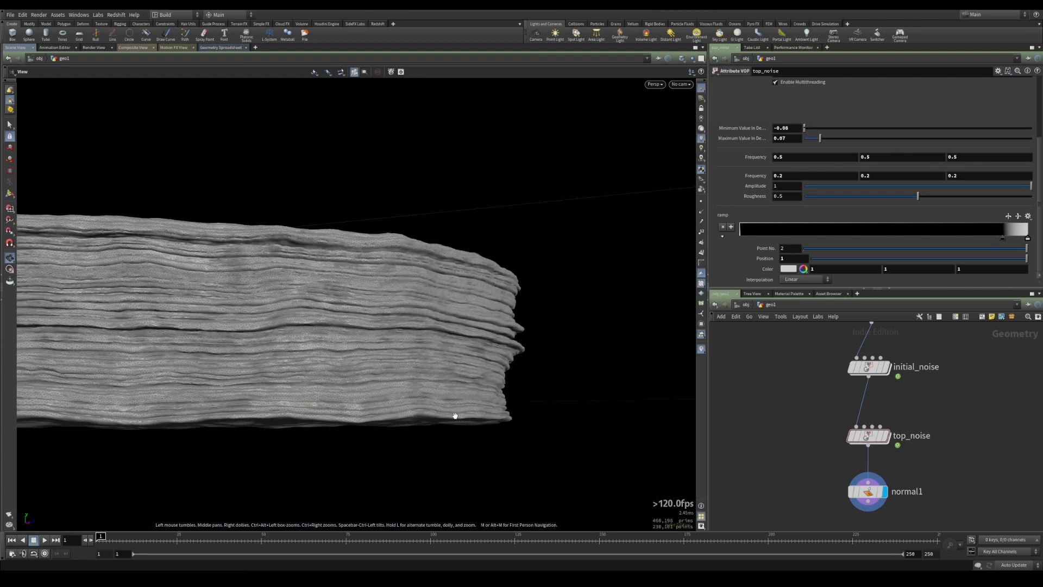
key("Escape")
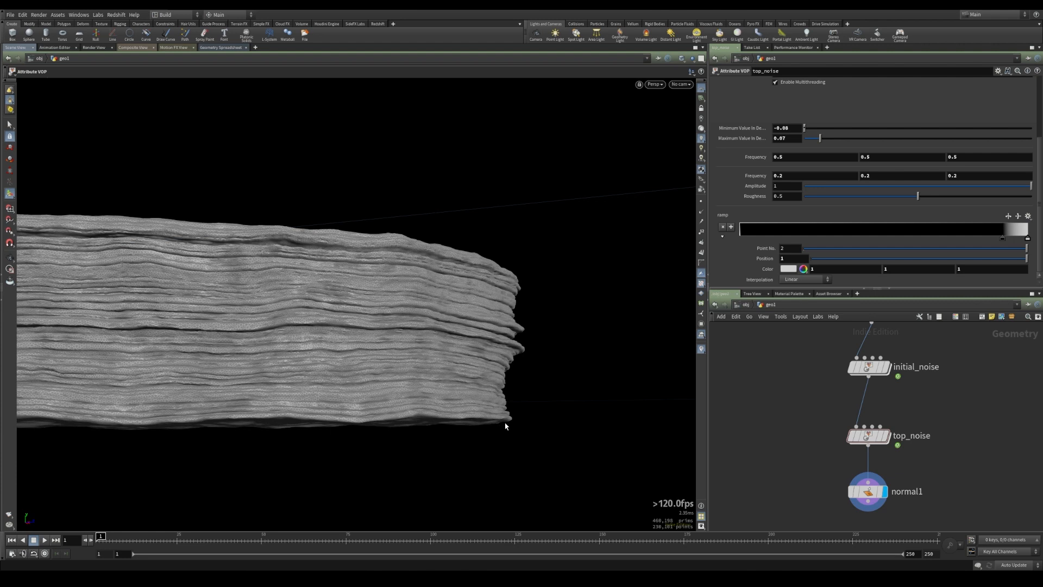
key("Escape")
left_click_drag(506, 392, 397, 382)
key("Escape")
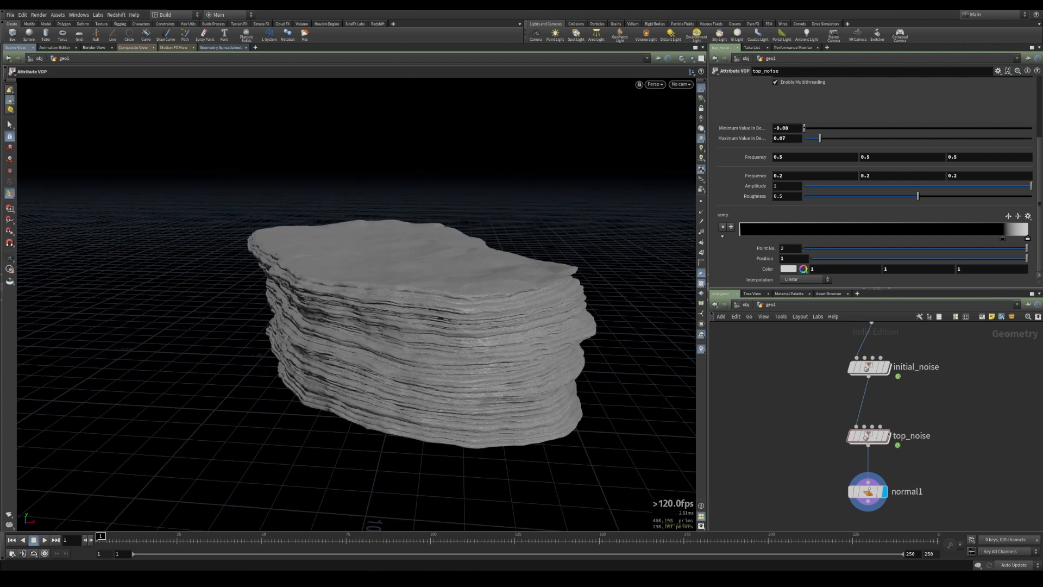
- Insert a Group node between remesh1 and initial_noise and display it
middle_click_drag(949, 343, 924, 429)
key("Tab")
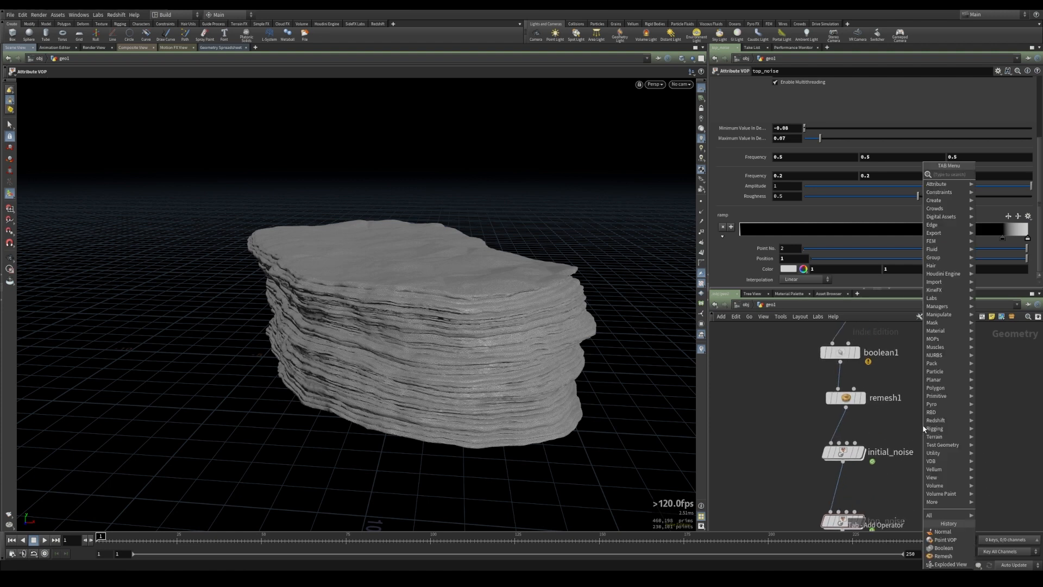
type("group")
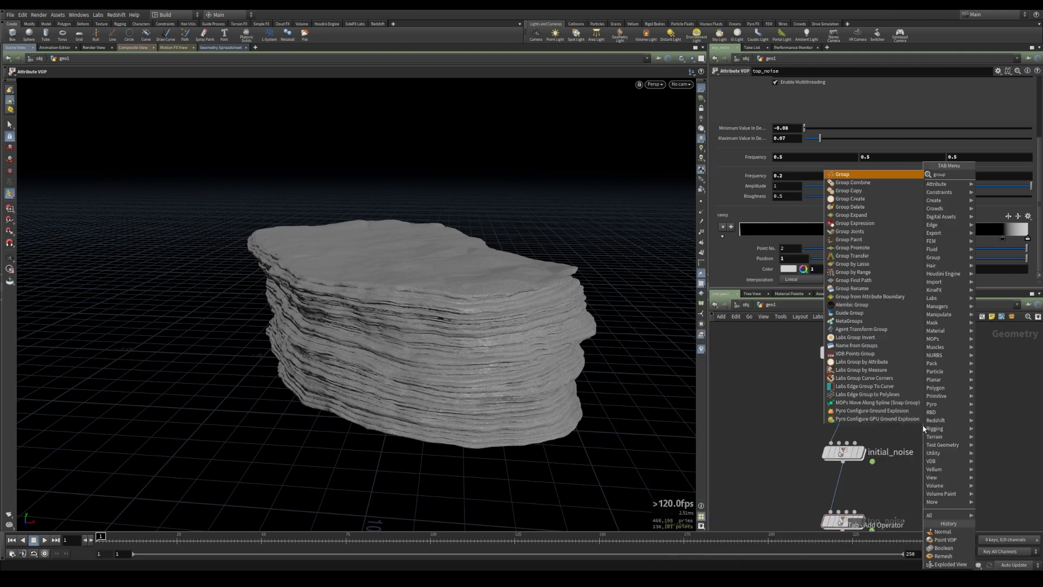
key("Return")
middle_click_drag(836, 423, 862, 444)
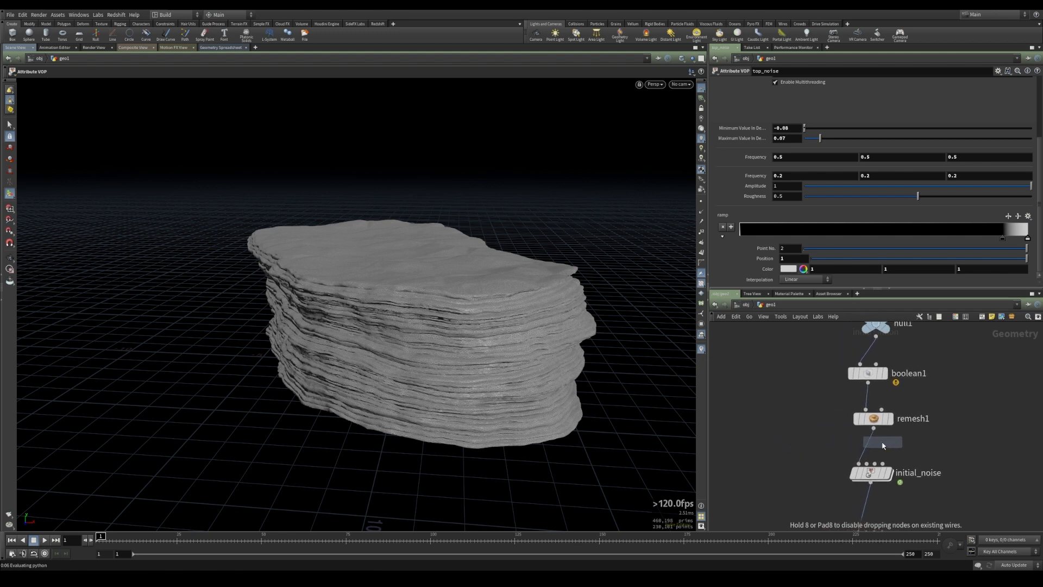
left_click(871, 448)
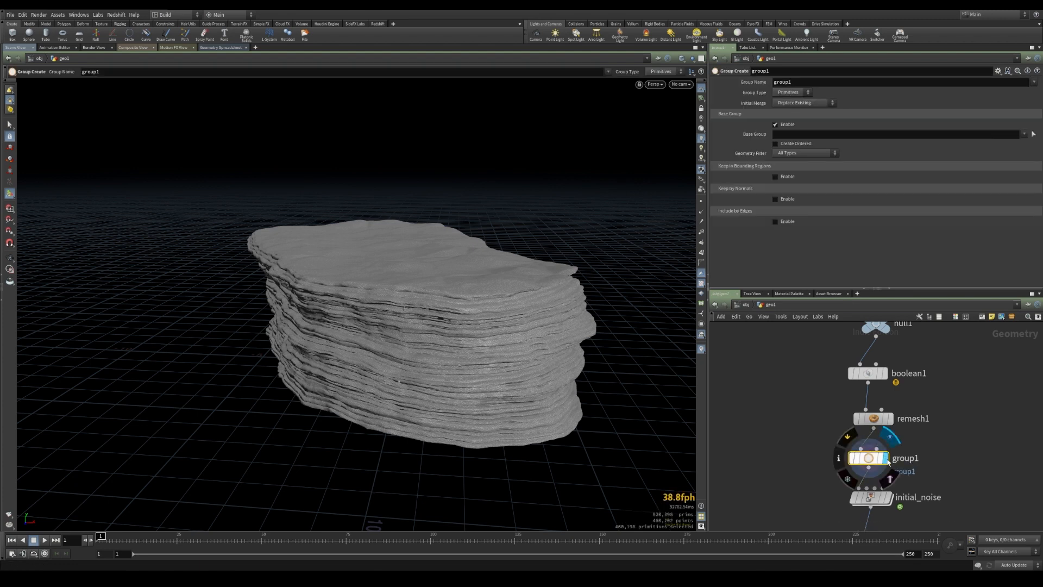
- Set group1's Group Type to Points and its Group Name to ground
left_click_drag(479, 423, 525, 374, "alt")
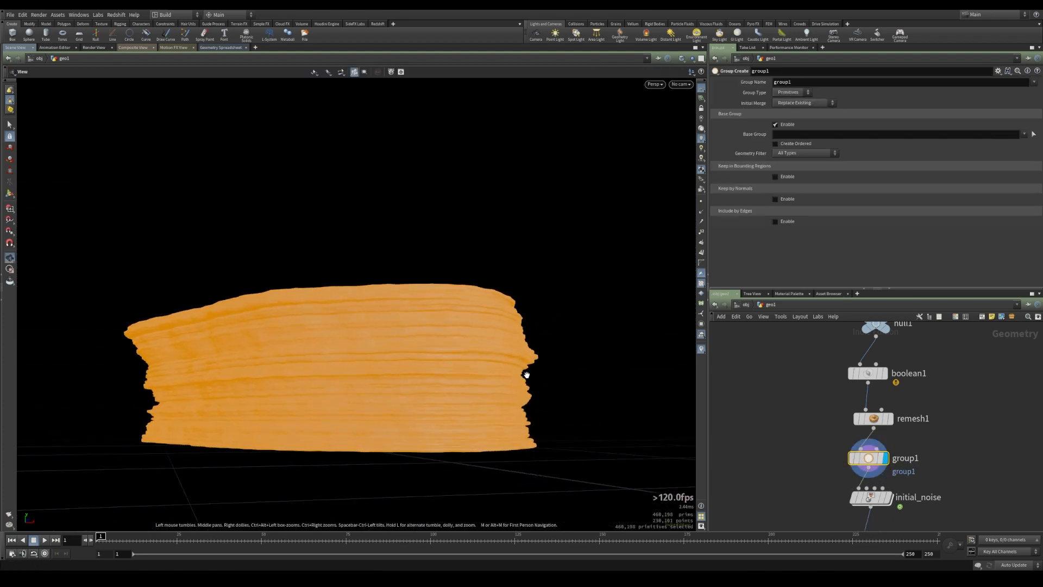
middle_click_drag(526, 374, 580, 350, "alt")
left_click(791, 92)
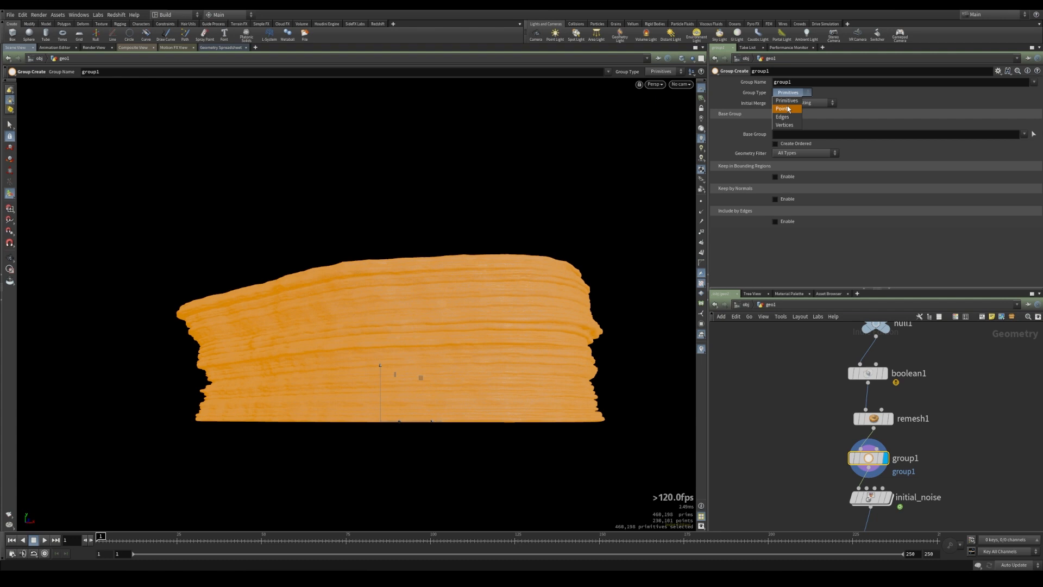
left_click(789, 110)
left_click(825, 84)
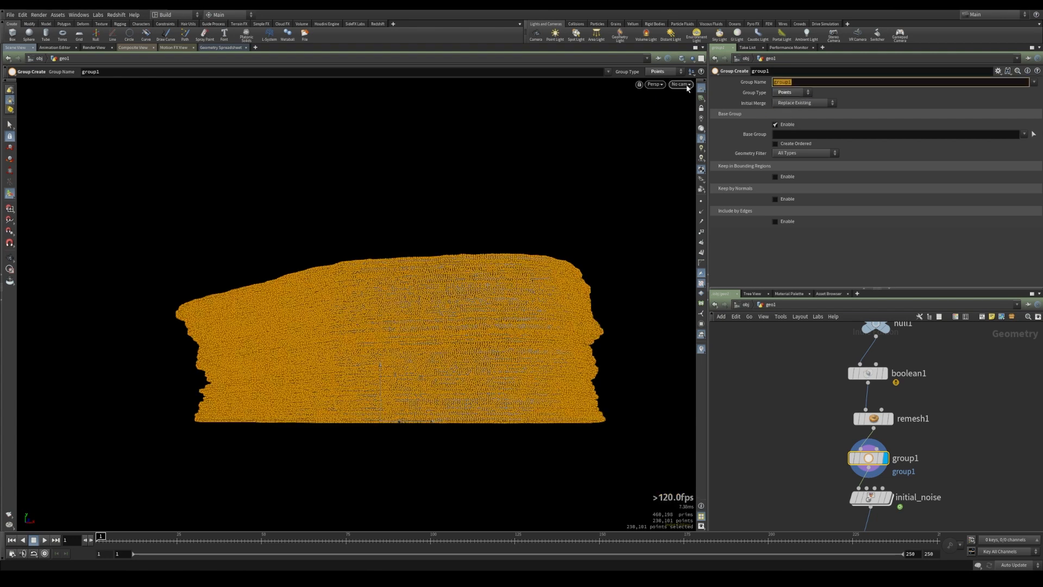
type("ground")
key("Return")
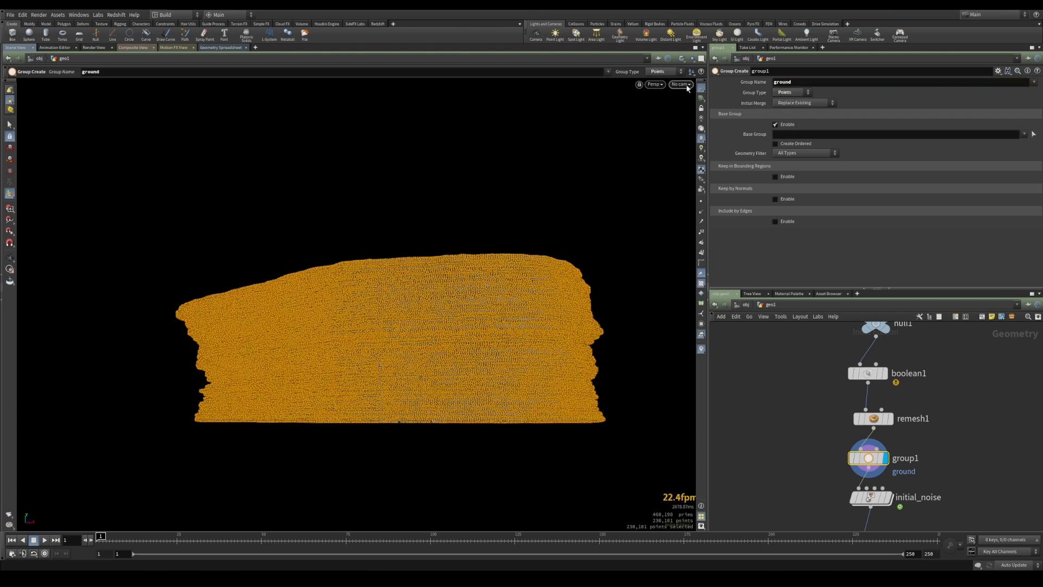
- Disable group1's Base Group and enable Keep in Bounding Regions with a bounding box size of 12.3, 0.129 and 17.8
left_click(783, 126)
left_click(779, 148)
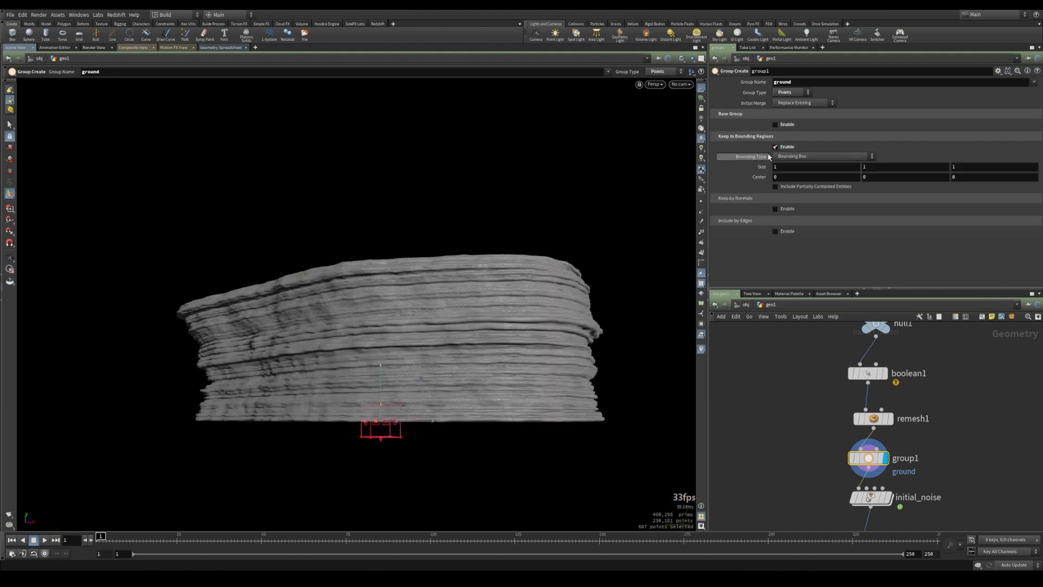
middle_click_drag(788, 165, 864, 166)
left_click_drag(293, 266, 579, 220, "alt")
key("Return")
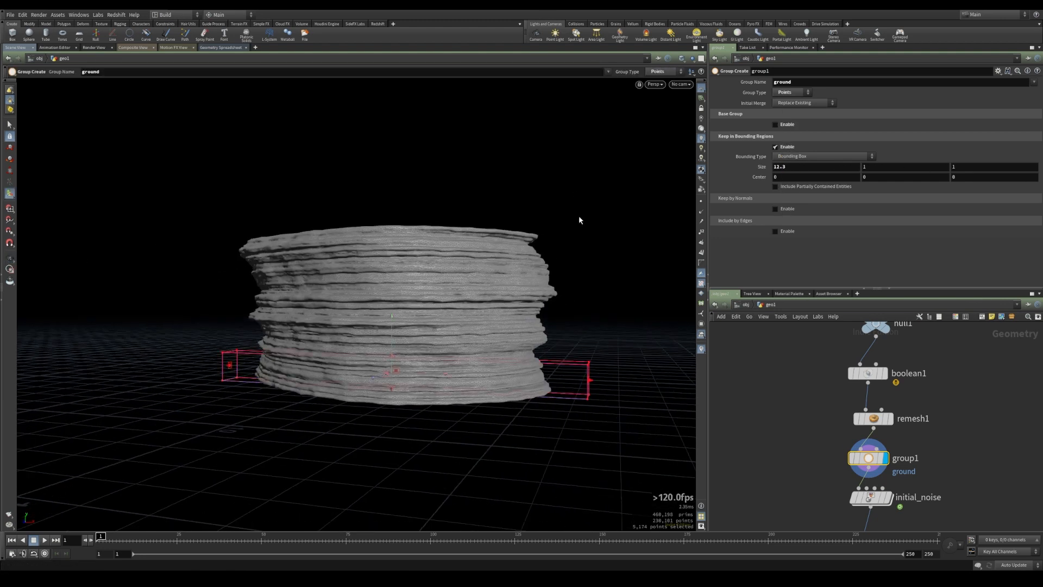
middle_click_drag(972, 166, 1028, 166)
left_click_drag(373, 360, 438, 312, "alt")
middle_click_drag(886, 168, 1005, 196)
- Add an Edit node below normal1 and rename it move_ground
scroll(810, 383, "down", 8)
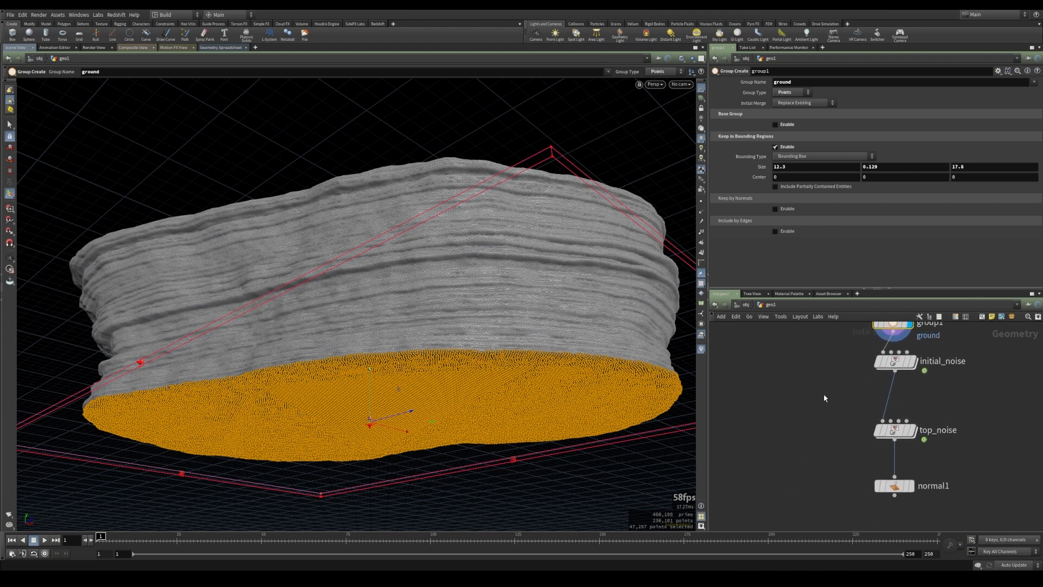
key("Tab")
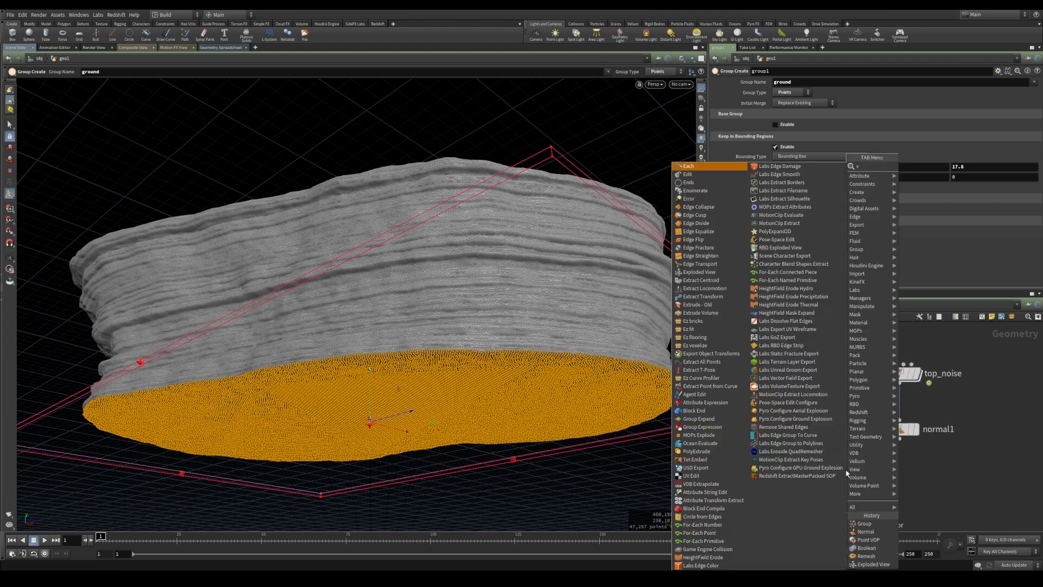
key("Escape")
left_click(864, 474)
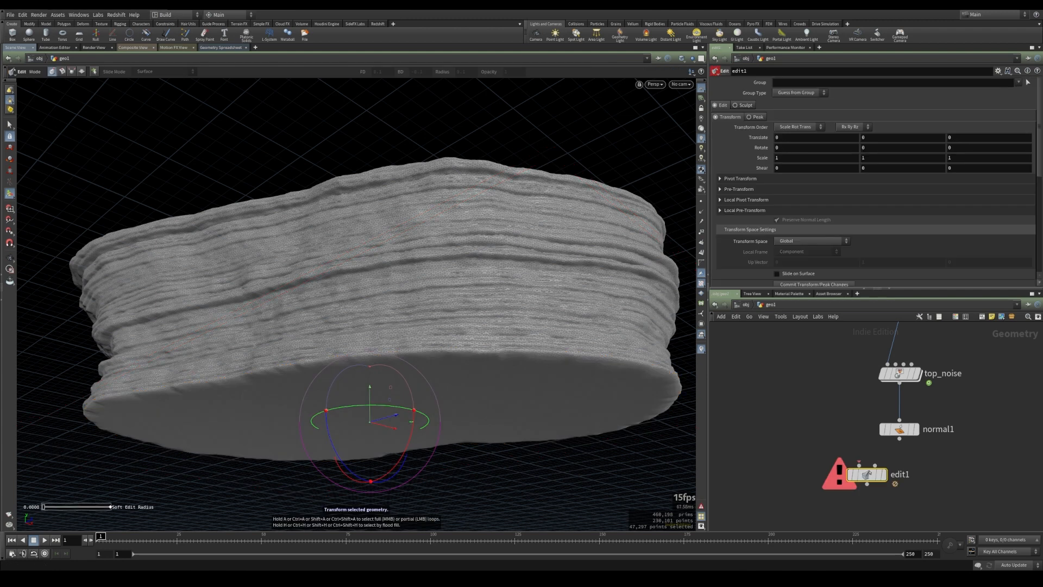
double_click(896, 475)
type("mo")
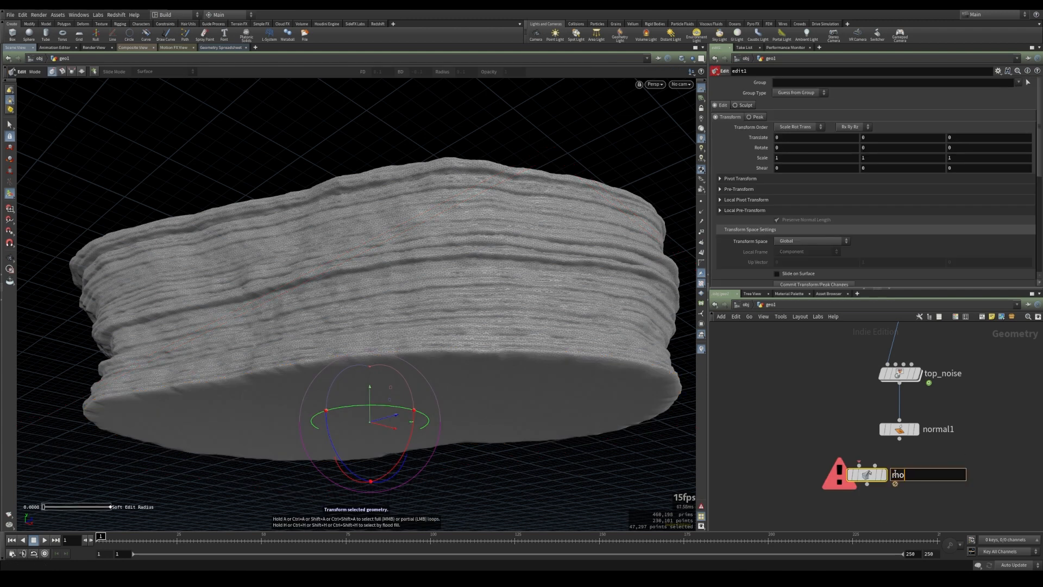
type("ve_ground")
key("Return")
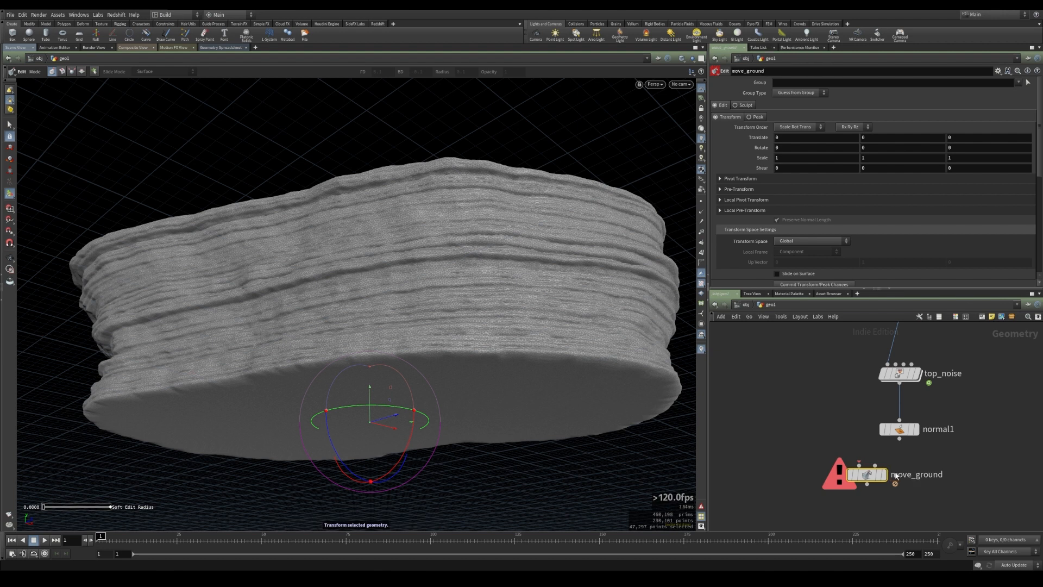
- Insert move_ground between top_noise and normal1, display it, and restrict it to the ground group
left_click_drag(876, 476, 897, 403)
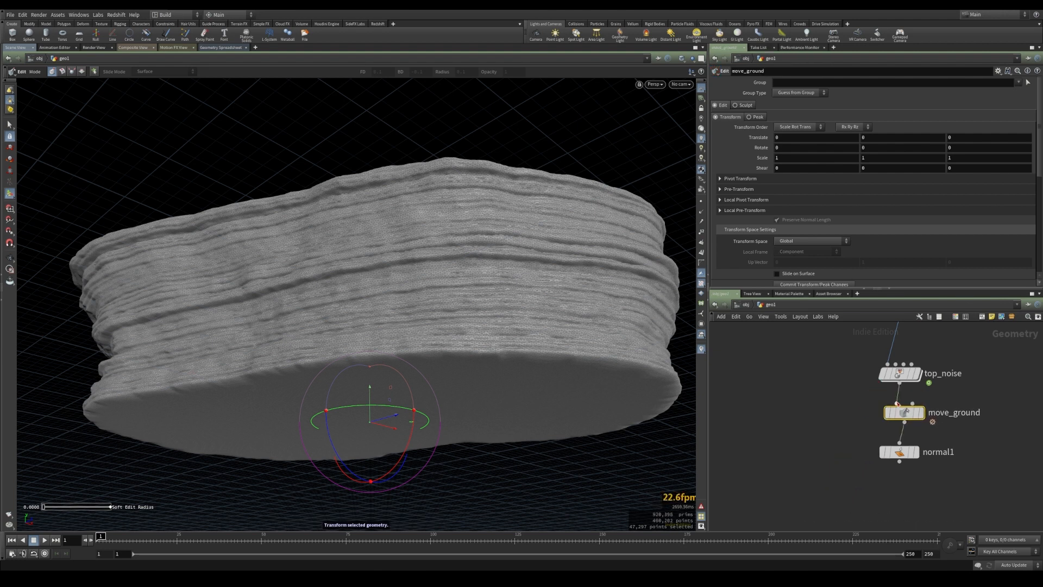
left_click(922, 412)
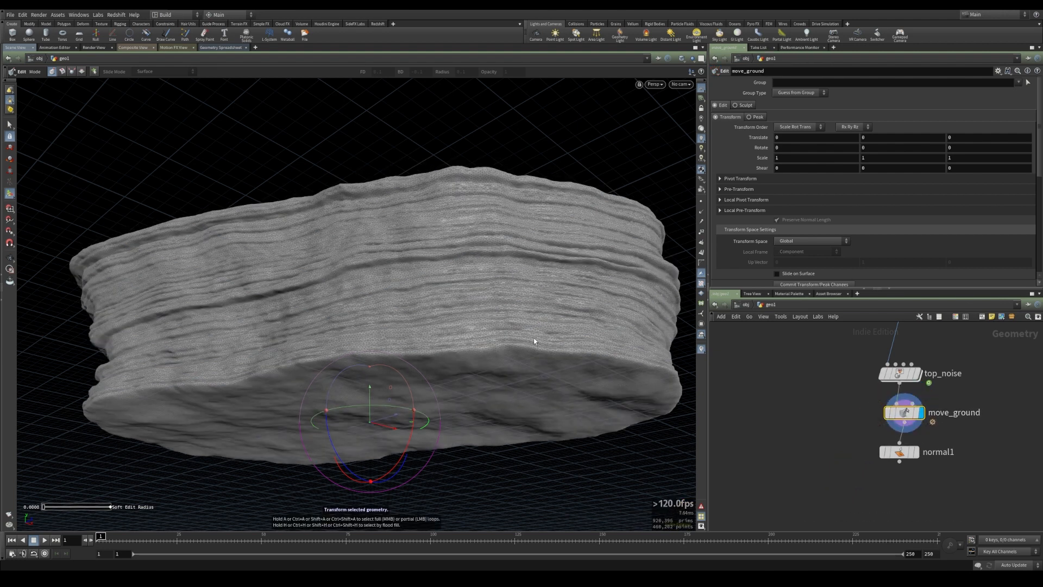
left_click(1017, 82)
left_click(1023, 92)
- Set move_ground's Translate Y to -0.2 and its Scale Y to 0
left_click(869, 137)
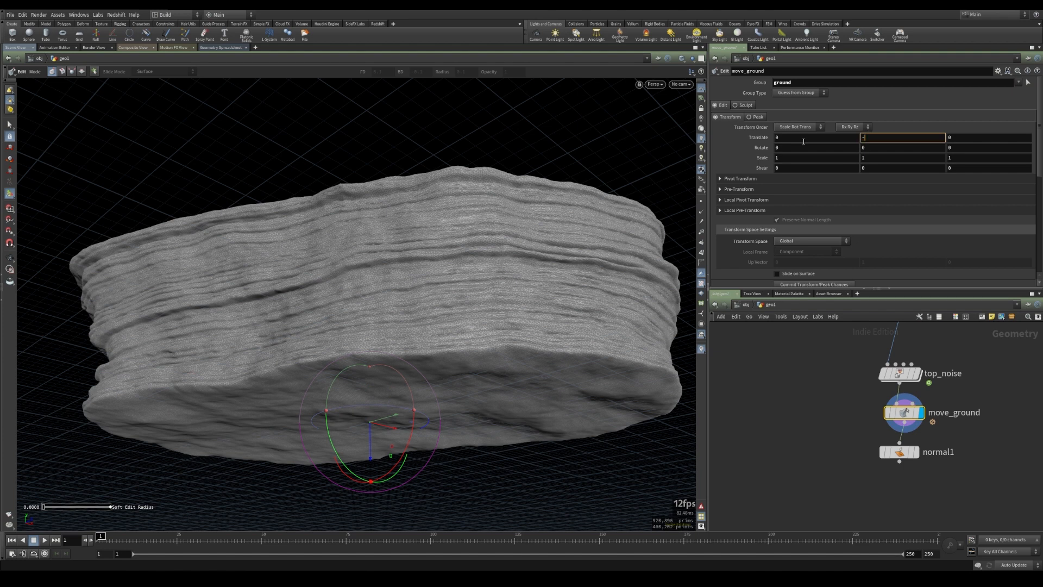
key("Return")
left_click_drag(457, 247, 504, 341, "alt")
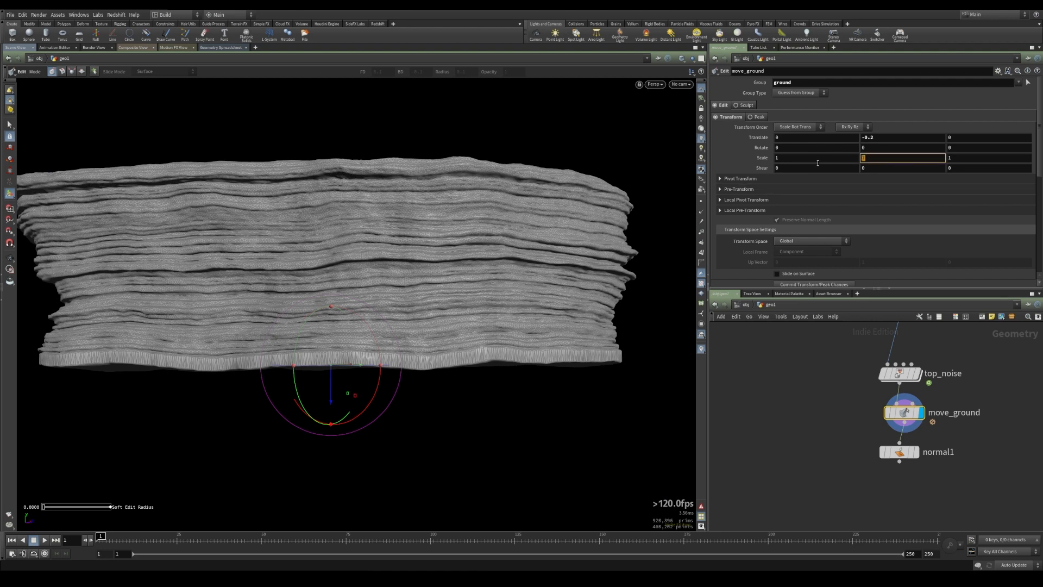
key("Return")
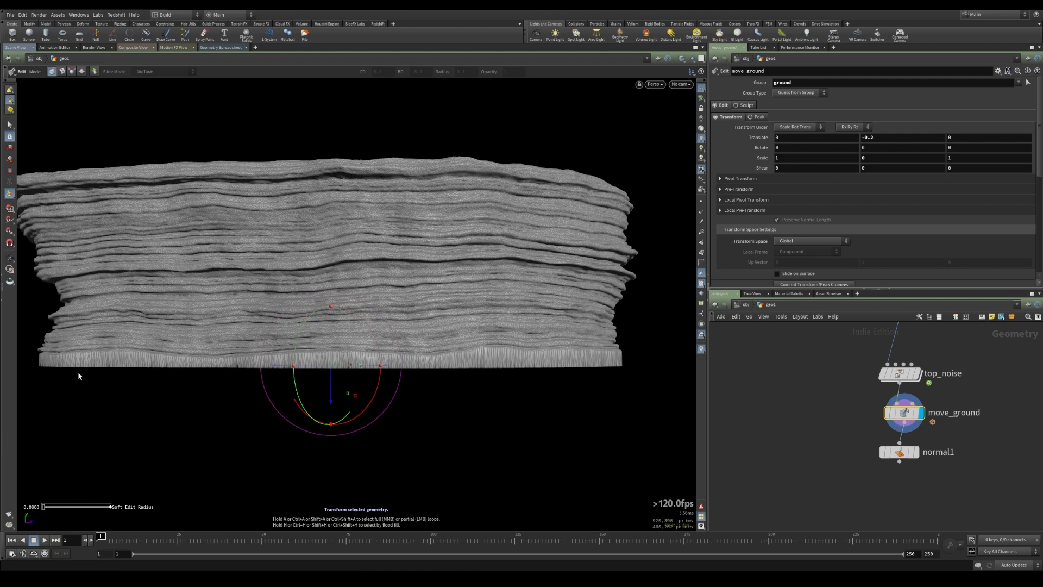
- Examine the flattened base in front and perspective views and review move_ground's transform space and soft settings
key("space+3")
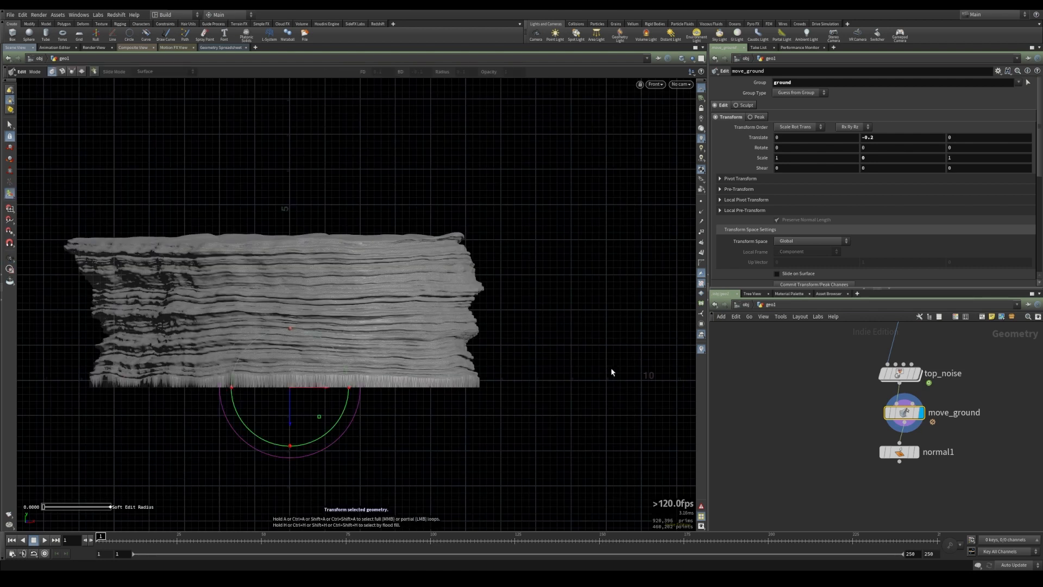
scroll(299, 390, "up", 3)
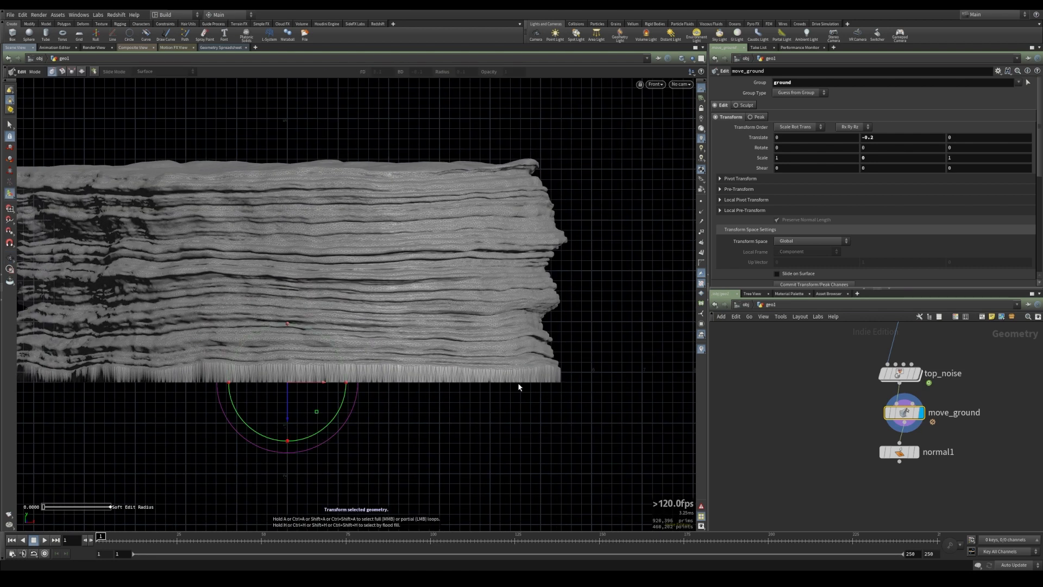
key("space+1")
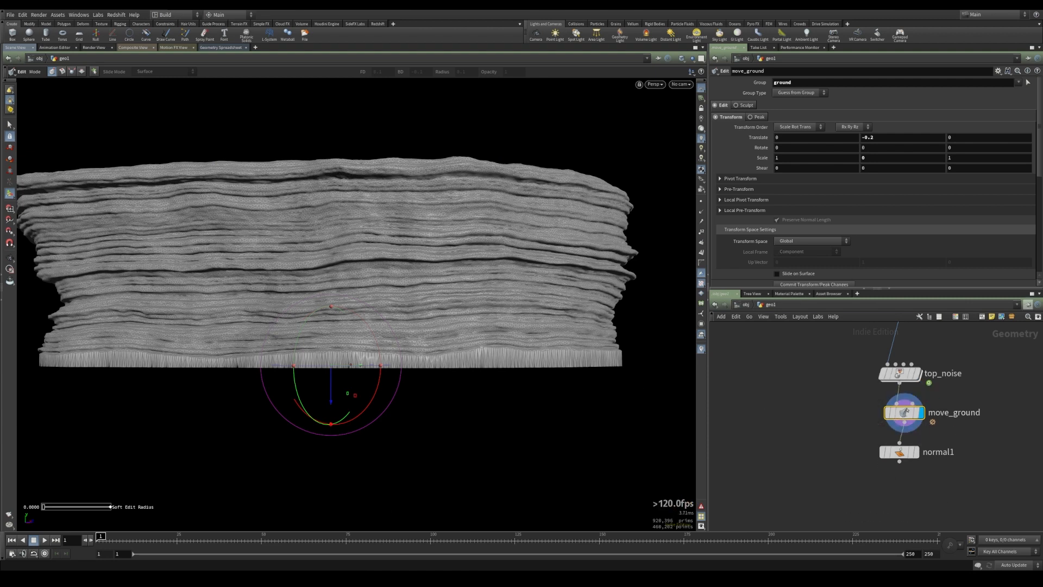
left_click_drag(489, 350, 415, 330, "alt")
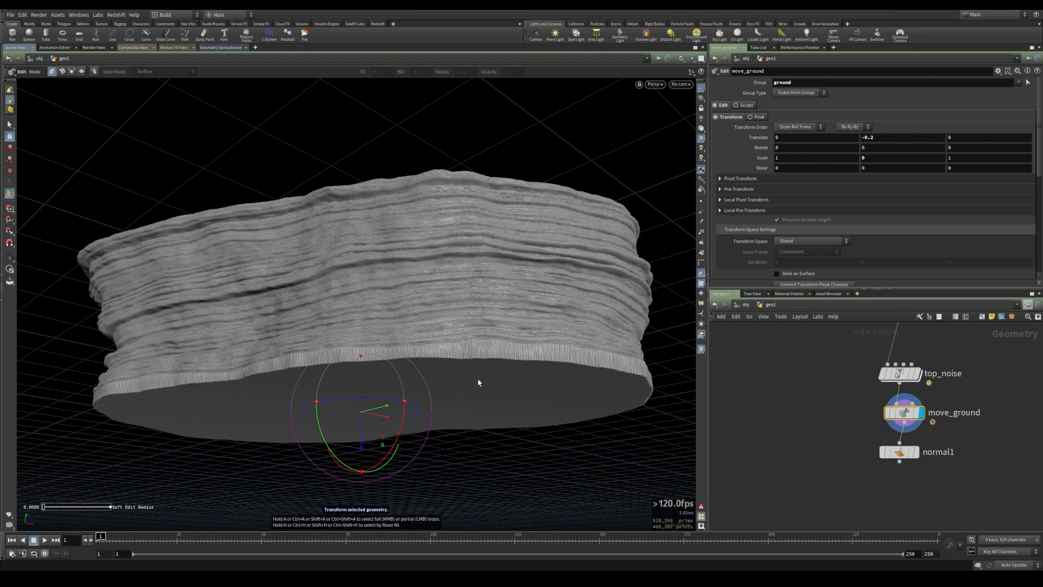
left_click_drag(320, 342, 287, 382, "alt")
left_click_drag(480, 403, 478, 347, "alt")
scroll(744, 252, "down", 3)
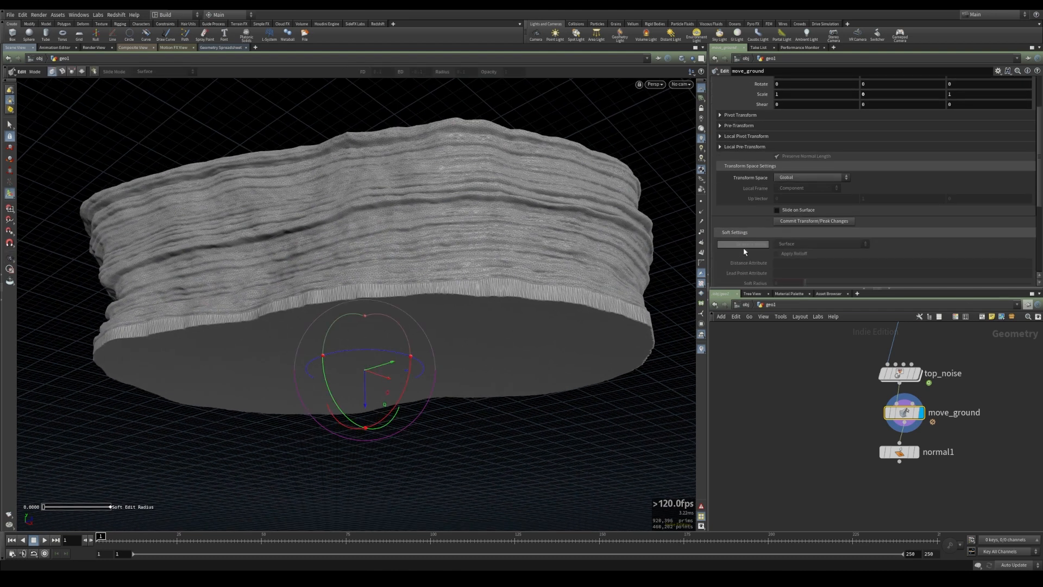
scroll(744, 251, "down", 2)
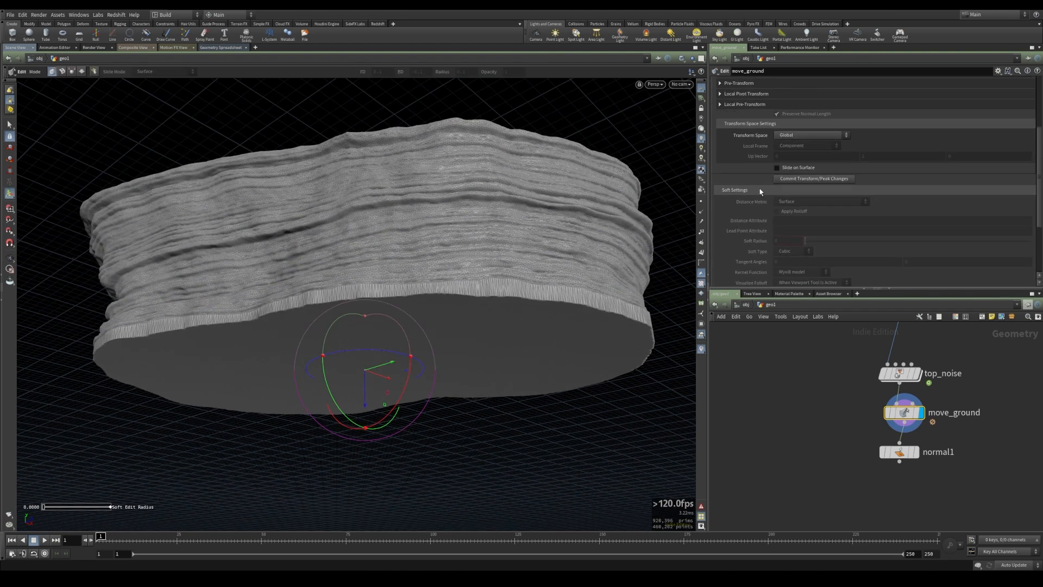
scroll(881, 248, "up", 5)
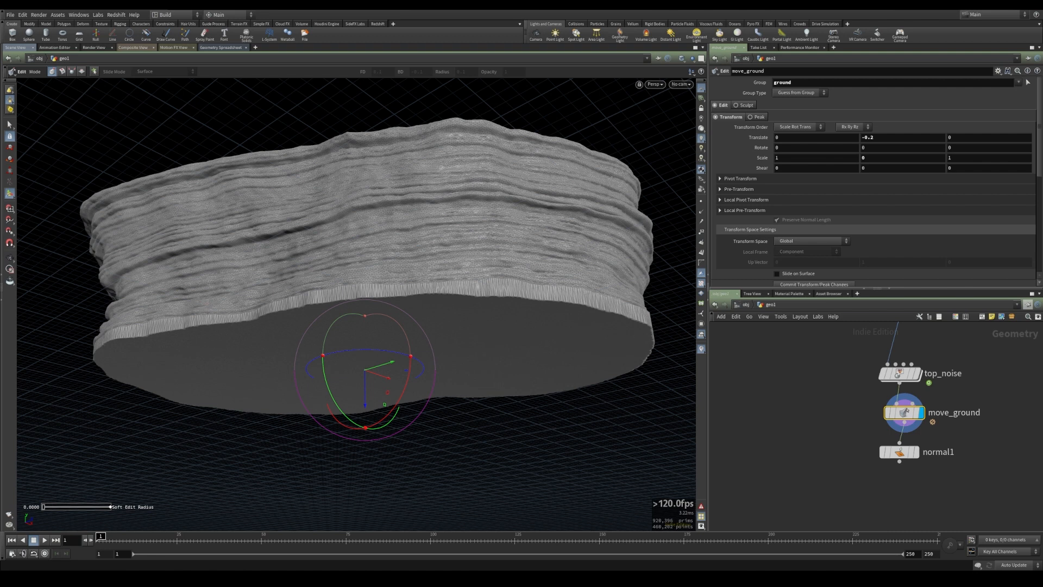
scroll(843, 219, "down", 2)
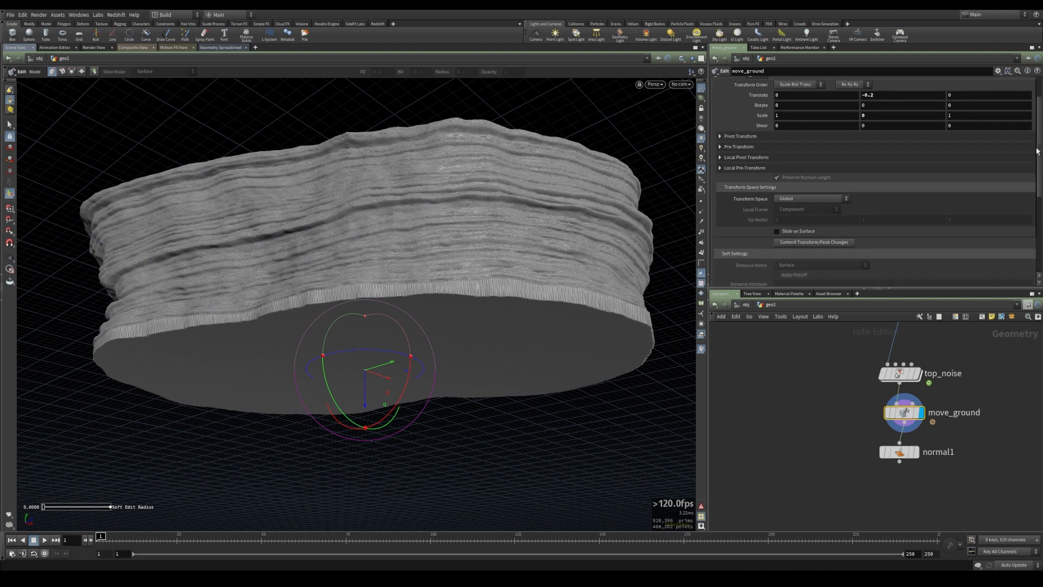
left_click_drag(1038, 119, 1040, 91)
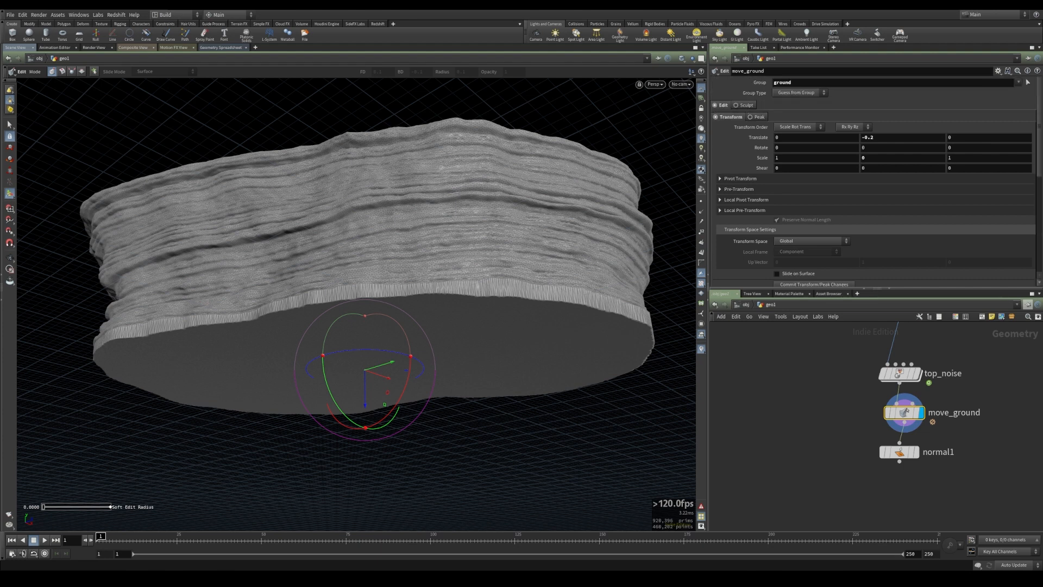
- Set move_ground's Group Type to Points
left_click(804, 98)
left_click(806, 97)
key("Escape")
left_click_drag(389, 294, 395, 311)
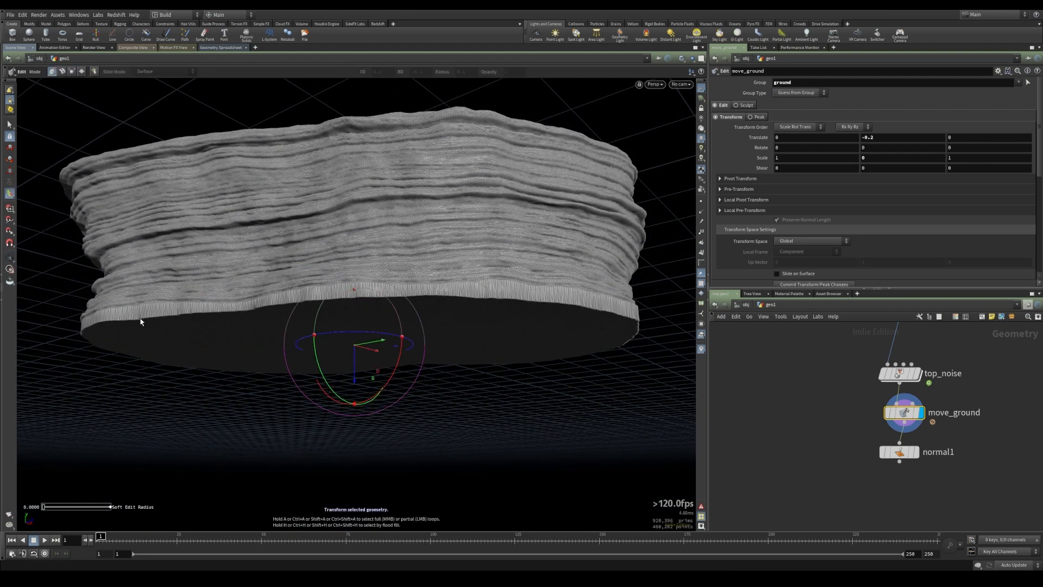
left_click_drag(140, 321, 123, 337, "alt")
mouse_move(490, 336)
left_mouse_down("alt")
mouse_move(461, 340)
mouse_move(470, 339)
left_mouse_up("alt")
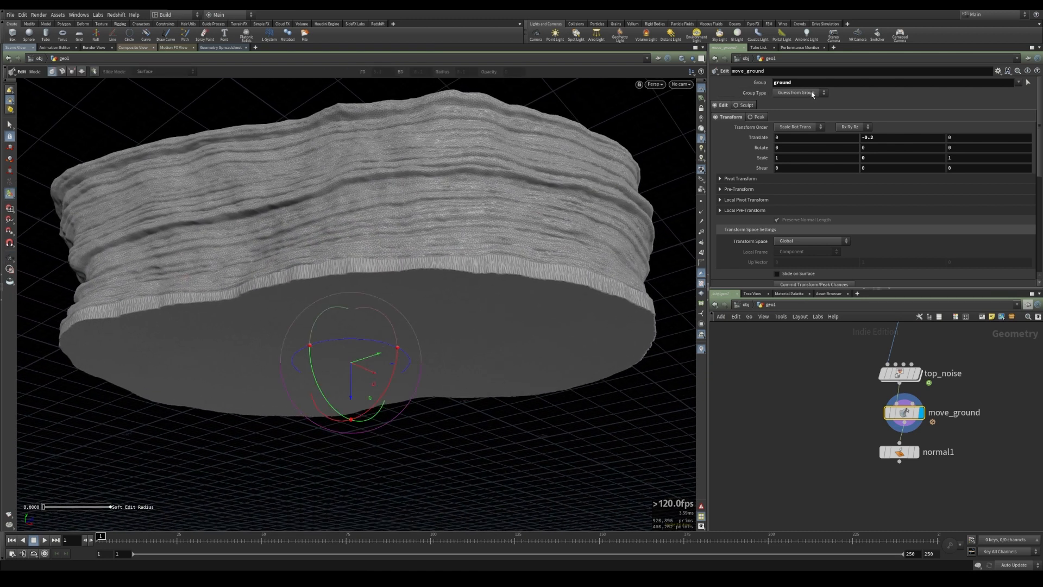
left_click(783, 93)
left_click(788, 135)
- Set move_ground's Soft Radius to 0.4 and check how the lower edge blends into the rock
scroll(788, 136, "down", 5)
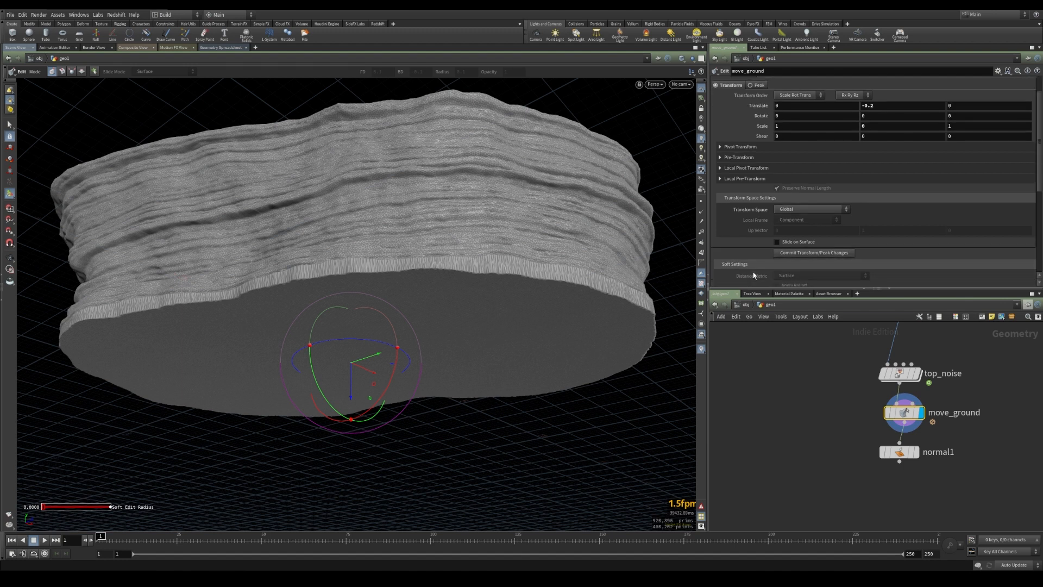
left_click_drag(807, 197, 881, 199)
left_click(792, 199)
type("0.4")
key("Return")
left_click_drag(427, 265, 282, 251, "alt")
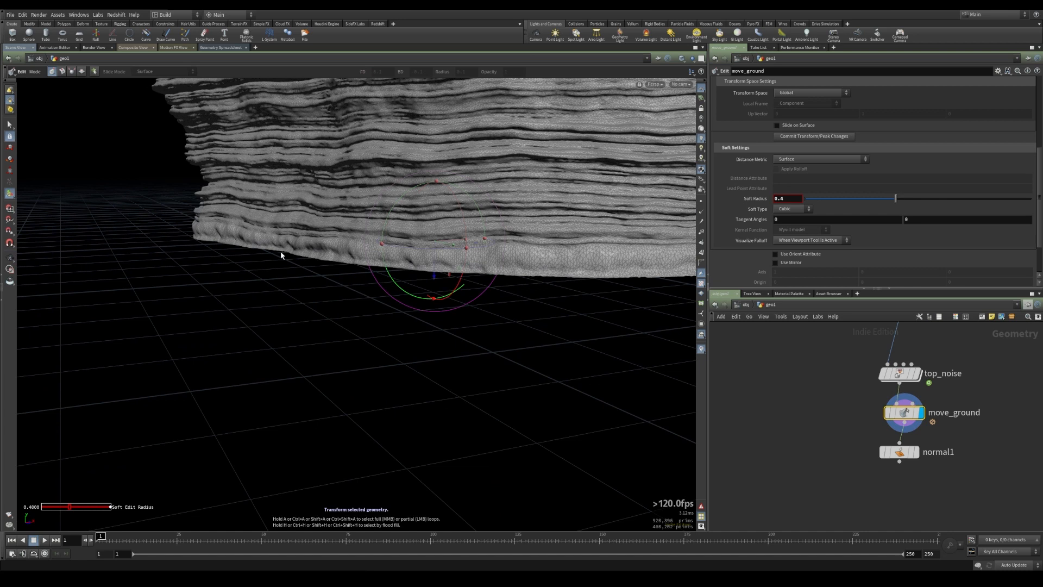
left_click_drag(546, 265, 452, 258, "alt")
- Insert a Transform node between move_ground and normal1, display it, and switch to the front view
left_click_drag(904, 450, 904, 489)
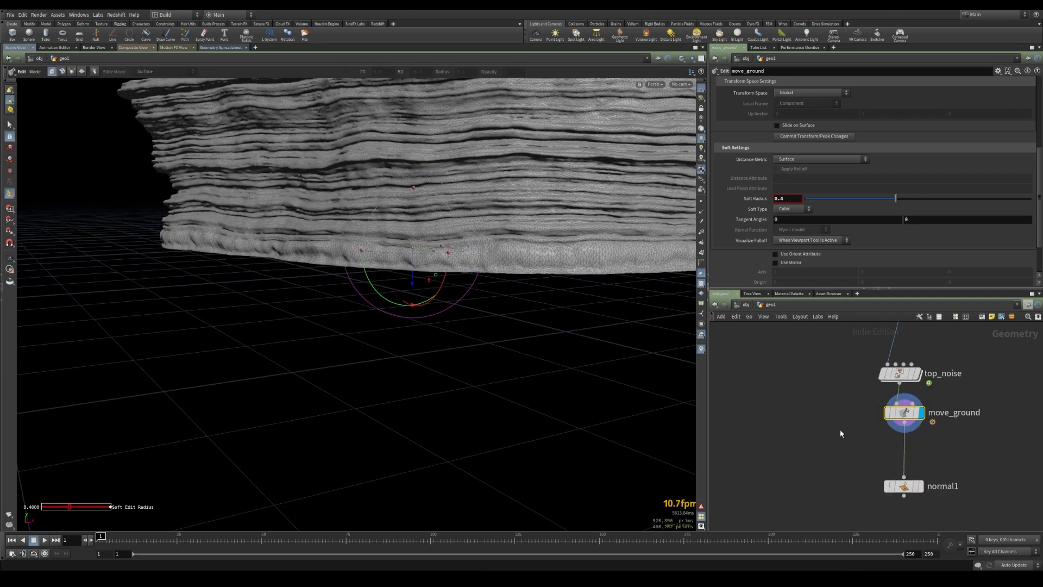
key("Tab")
type("tran")
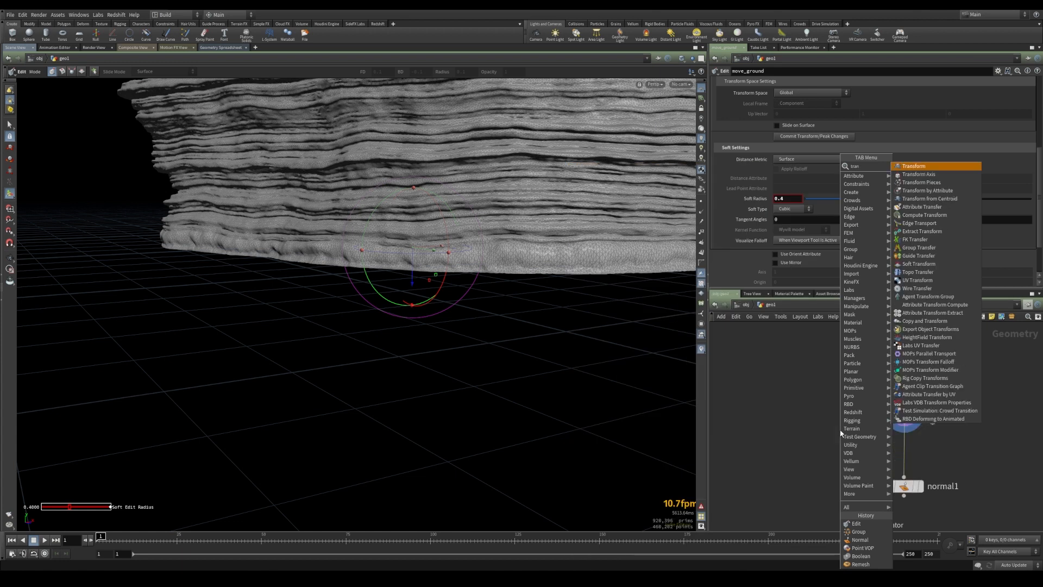
key("Return")
left_click(905, 450)
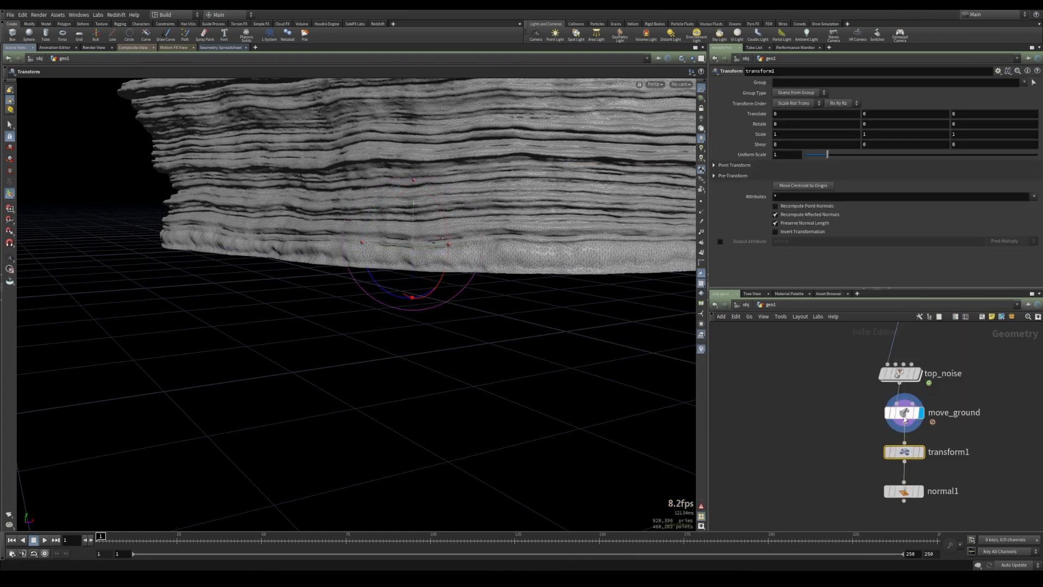
left_click(904, 417)
left_click(921, 452)
left_click(905, 452)
key("space+3")
key("Return")
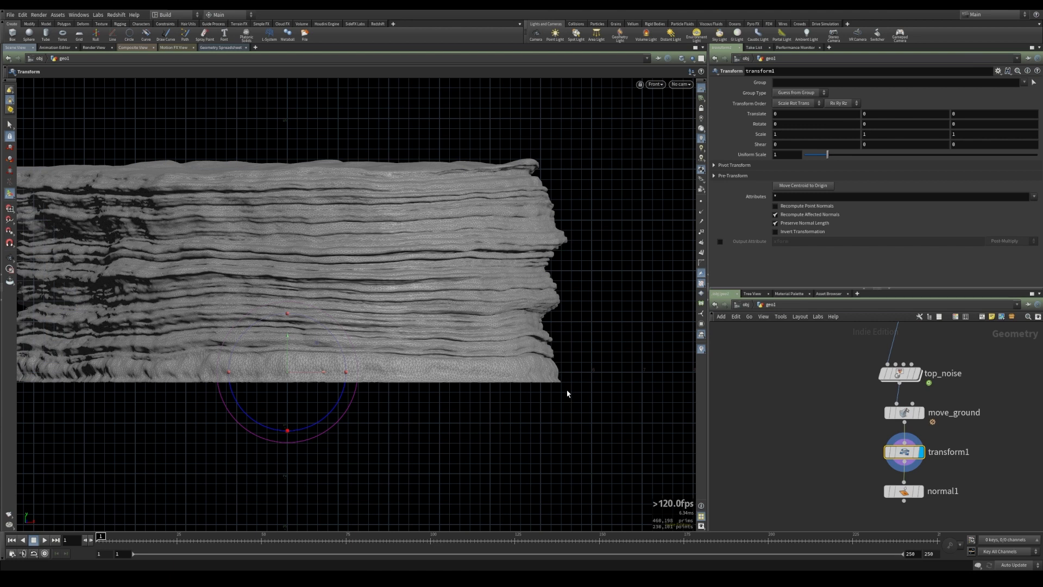
- Copy move_ground's Y Translate parameter and paste it as a relative reference into transform1's Y Translate
left_click(904, 412)
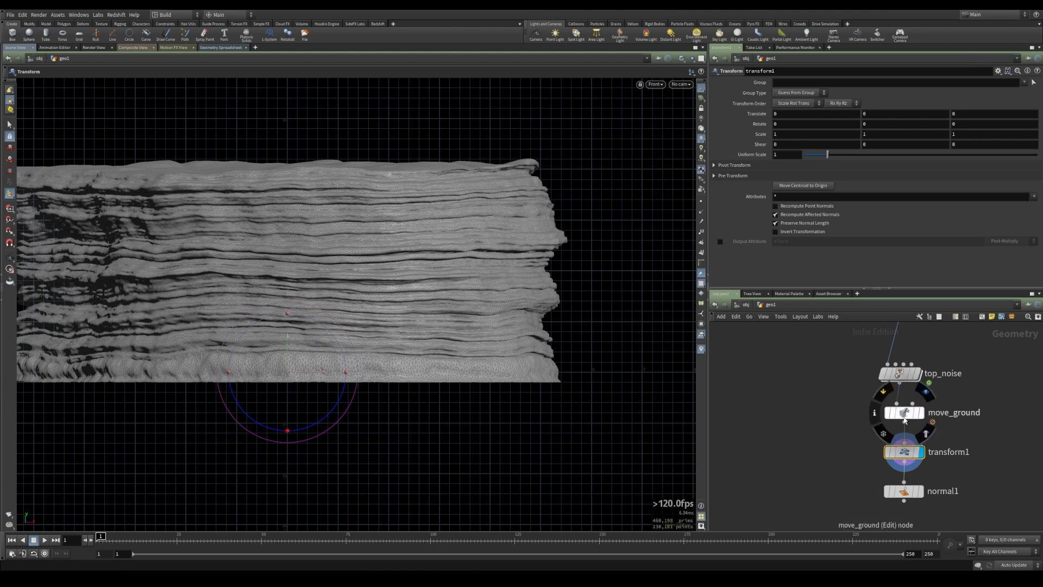
scroll(885, 147, "up", 5)
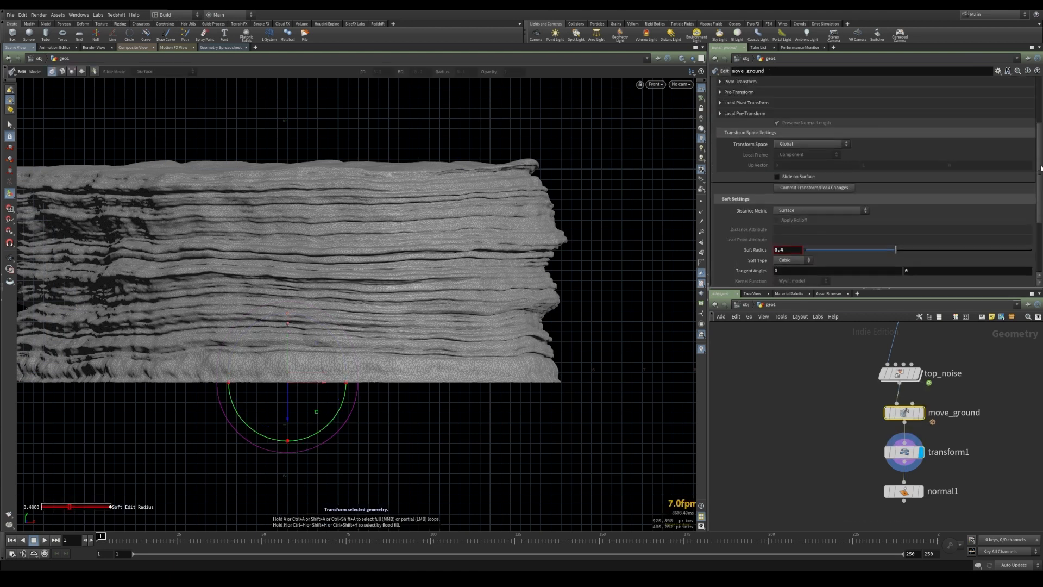
right_click(887, 137)
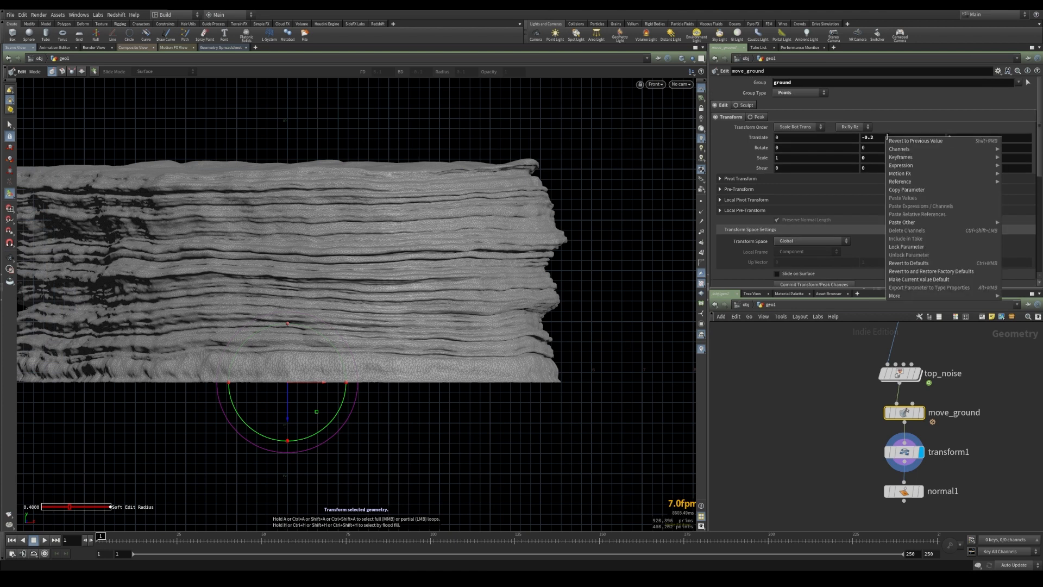
left_click(920, 196)
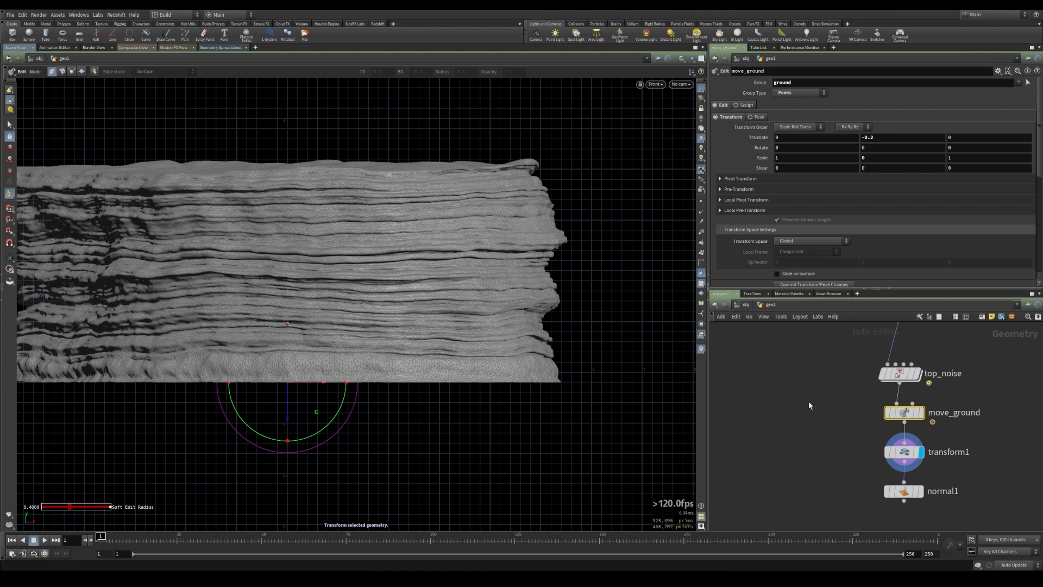
left_click(904, 452)
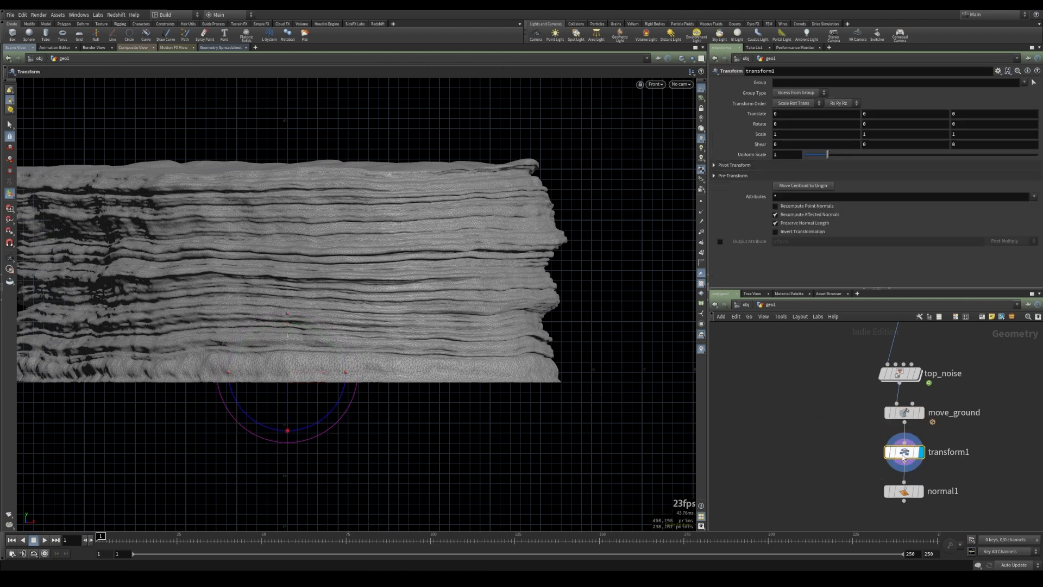
right_click(874, 113)
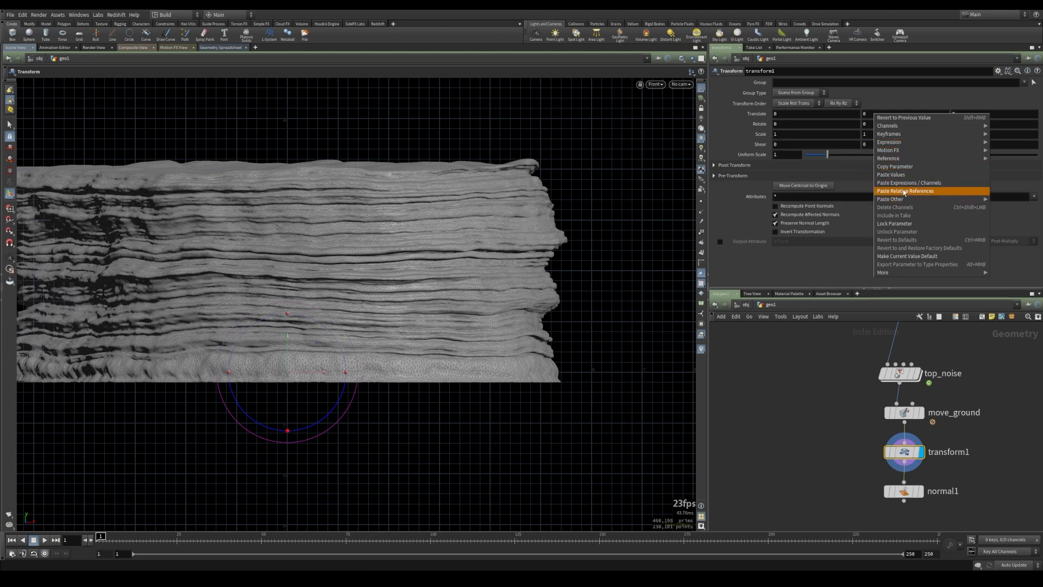
left_click(905, 191)
- Negate transform1's Y Translate expression to -ch("../move_ground/ty") and check the rock in the perspective view
left_click(863, 113)
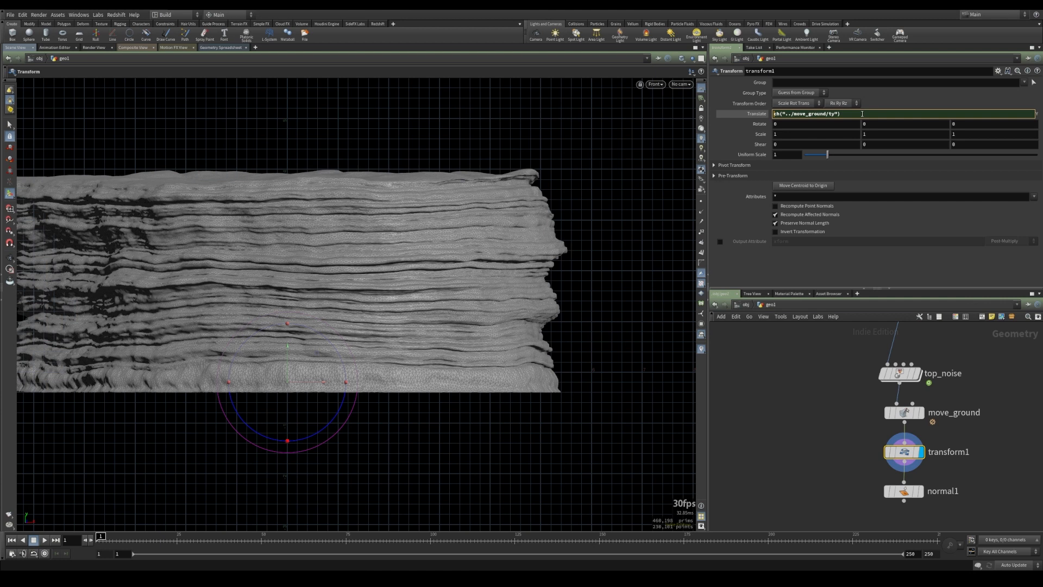
type("-")
key("Return")
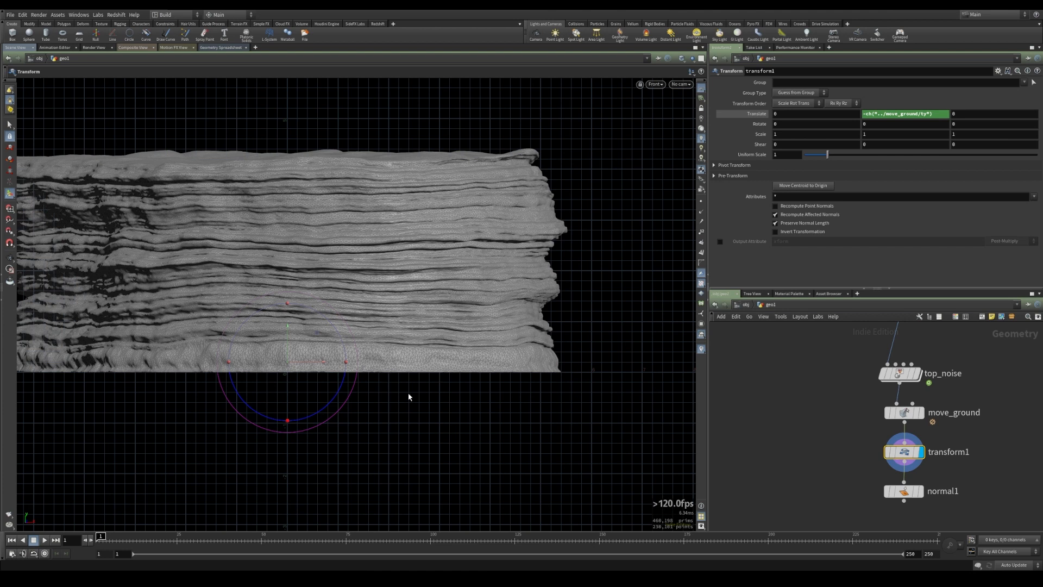
key("Escape")
left_click_drag(440, 337, 520, 240)
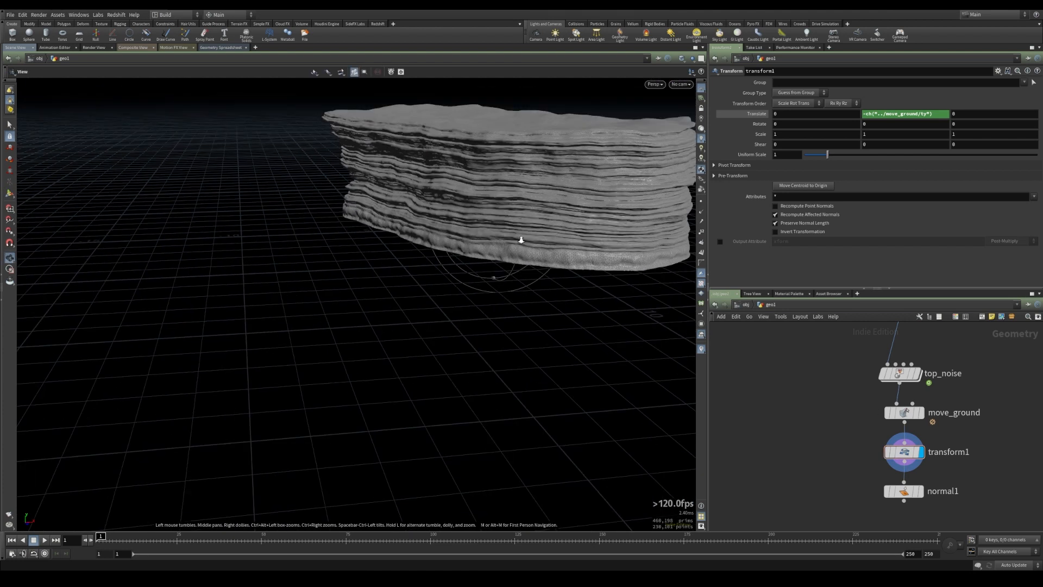
key("h")
- Add a Null node below normal1, connect it to normal1's output, and display it
key("Return")
key("Tab")
type("null")
key("Return")
left_click(874, 468)
left_click_drag(874, 430, 874, 458)
left_click(889, 469)
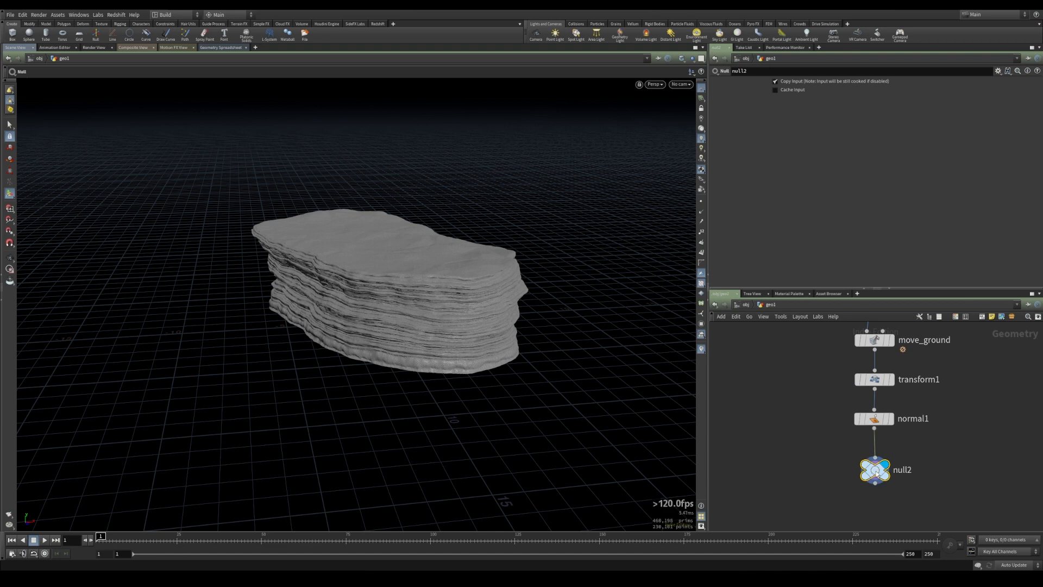
- Color the new Null node green and rename it OUT_BASE_ROCK
left_click(955, 316)
left_click(997, 495)
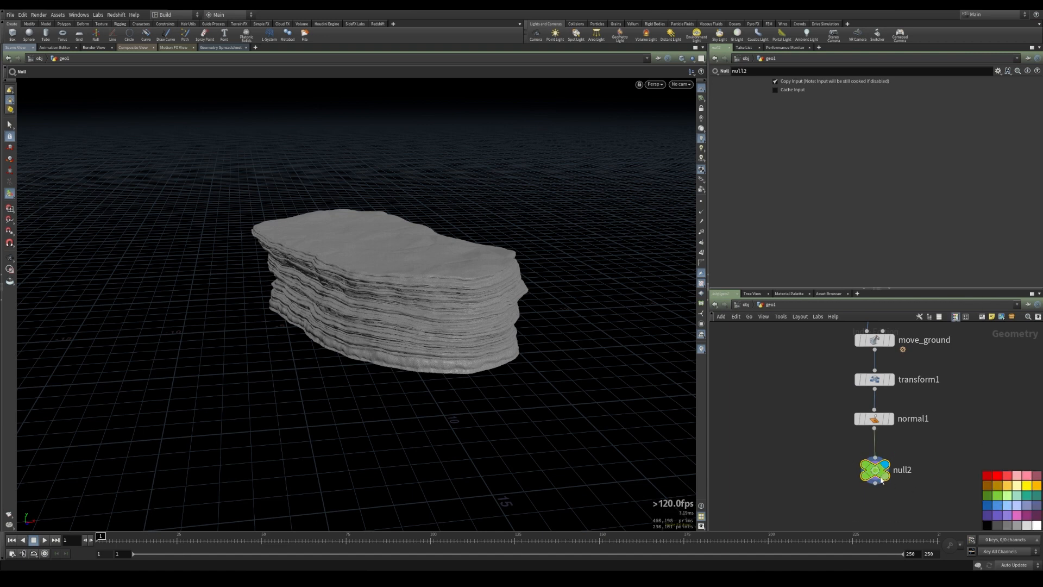
double_click(904, 469)
type("OUT_BASE_ROCK")
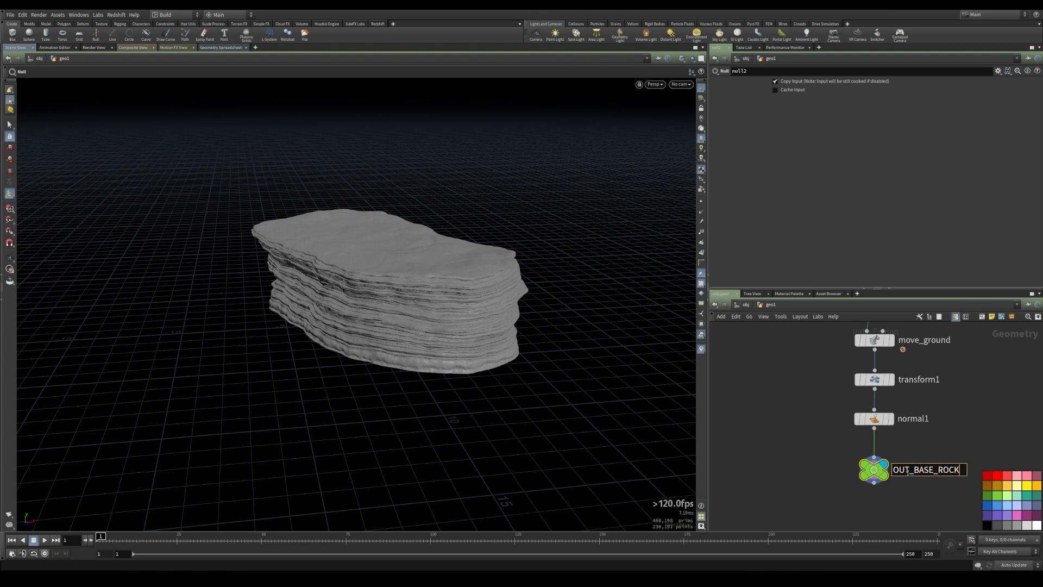
key("Return")
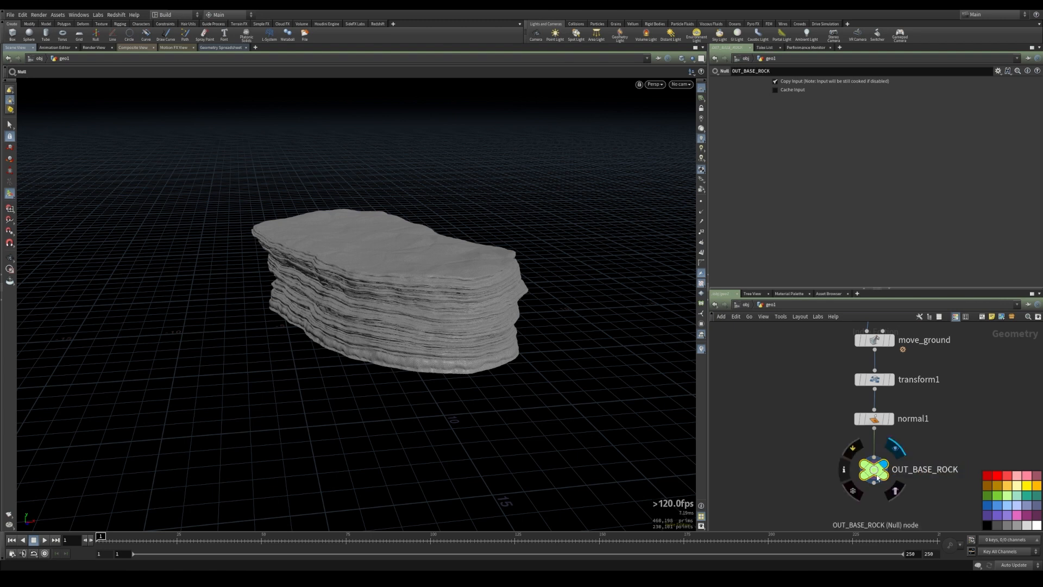